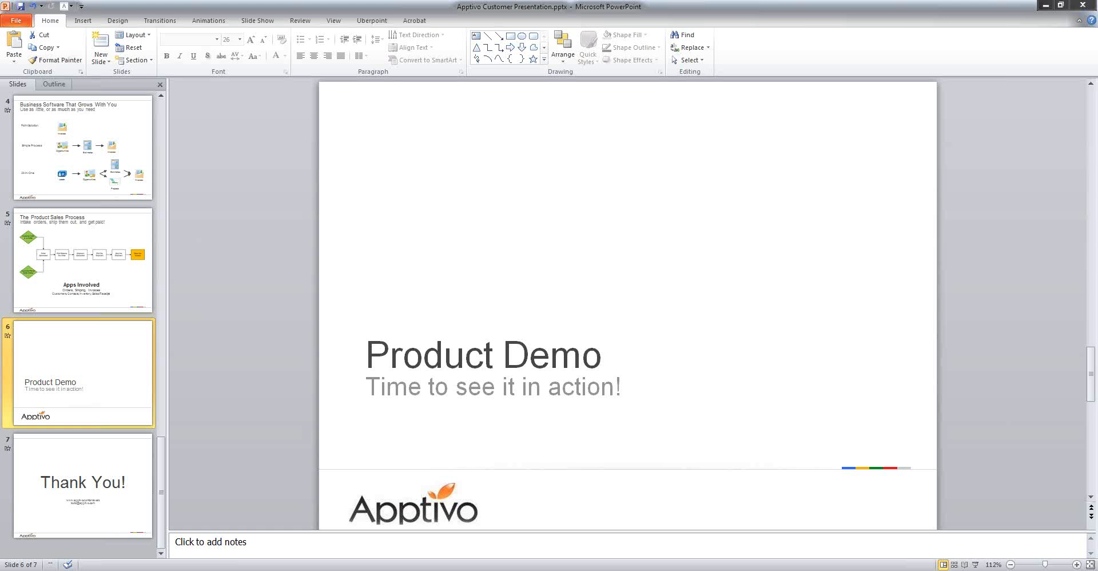
Switch to Chrome and log in to Apptivo with the account's e-mail and password
{"action": "right_click", "coordinate": [173, 570]}
{"action": "left_click", "coordinate": [173, 570]}
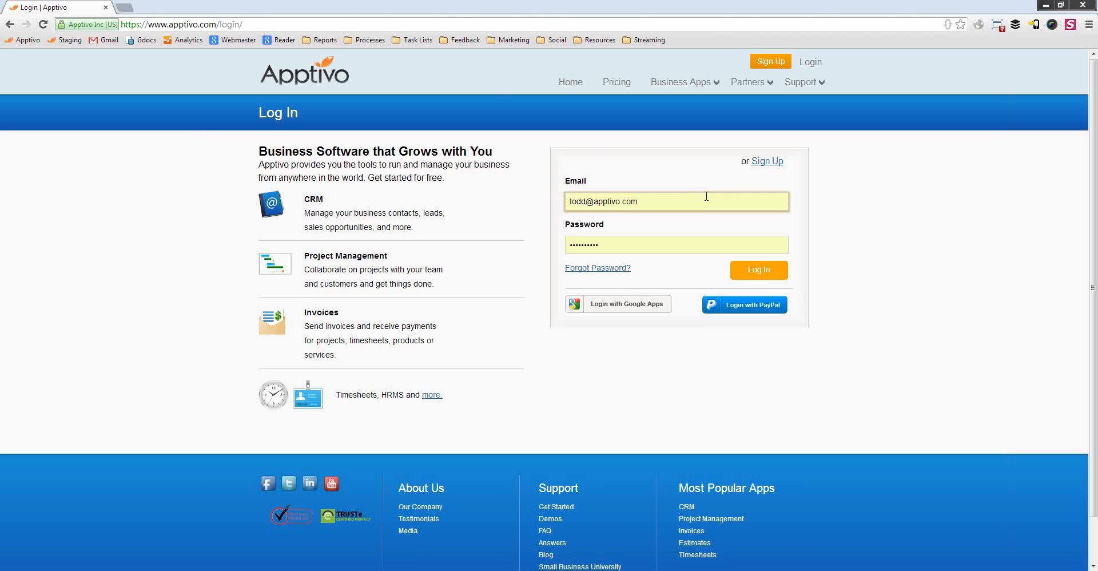
{"action": "left_click", "coordinate": [634, 202]}
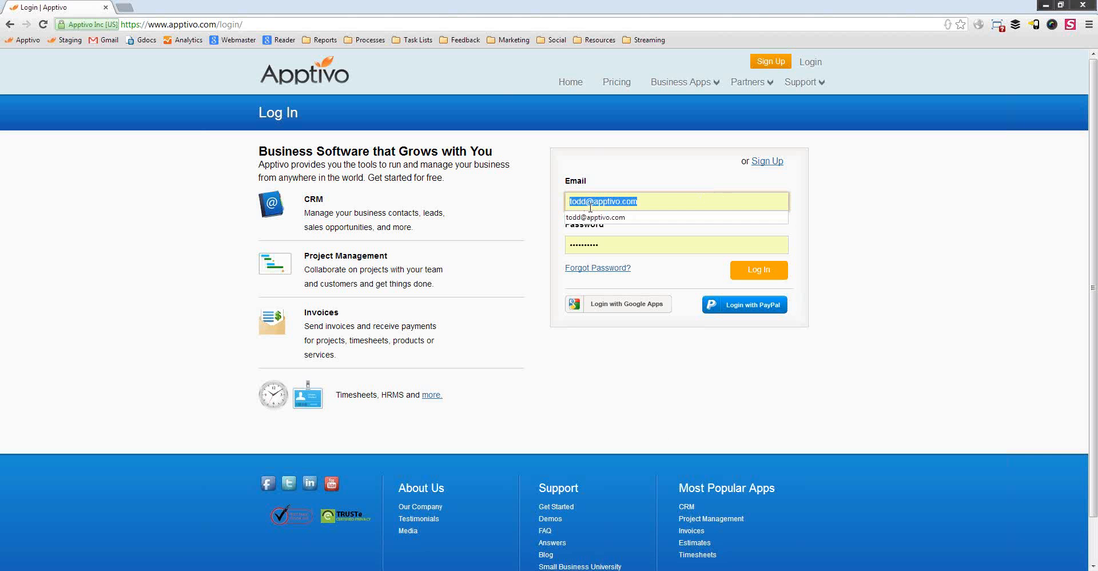
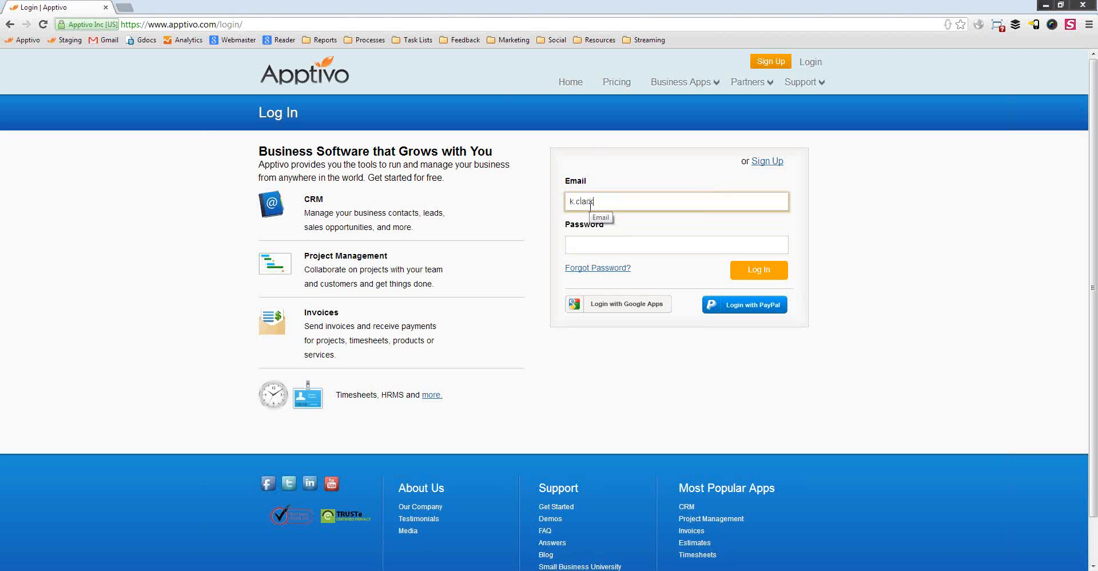
{"action": "key", "text": "Tab"}
{"action": "type", "text": "••••••••••"}
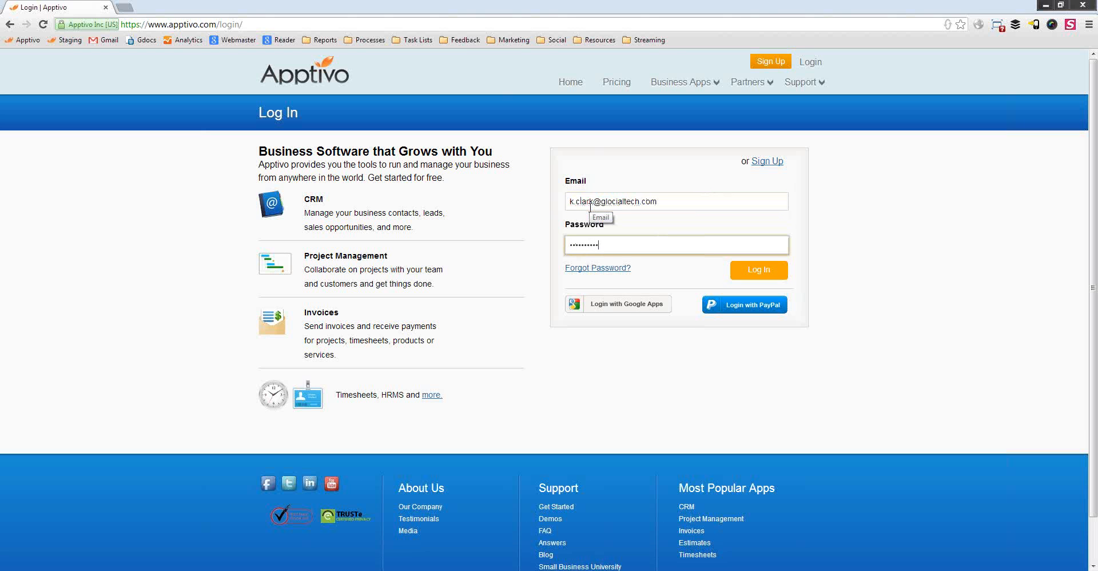
{"action": "key", "text": "Return"}
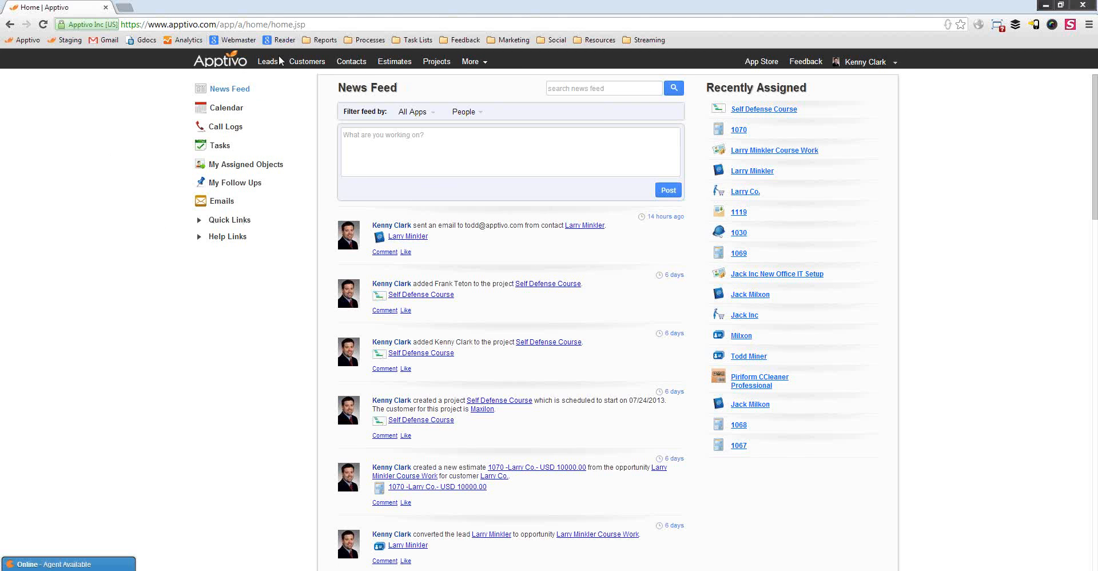
{"action": "left_click", "coordinate": [472, 61]}
{"action": "mouse_move", "coordinate": [503, 188]}
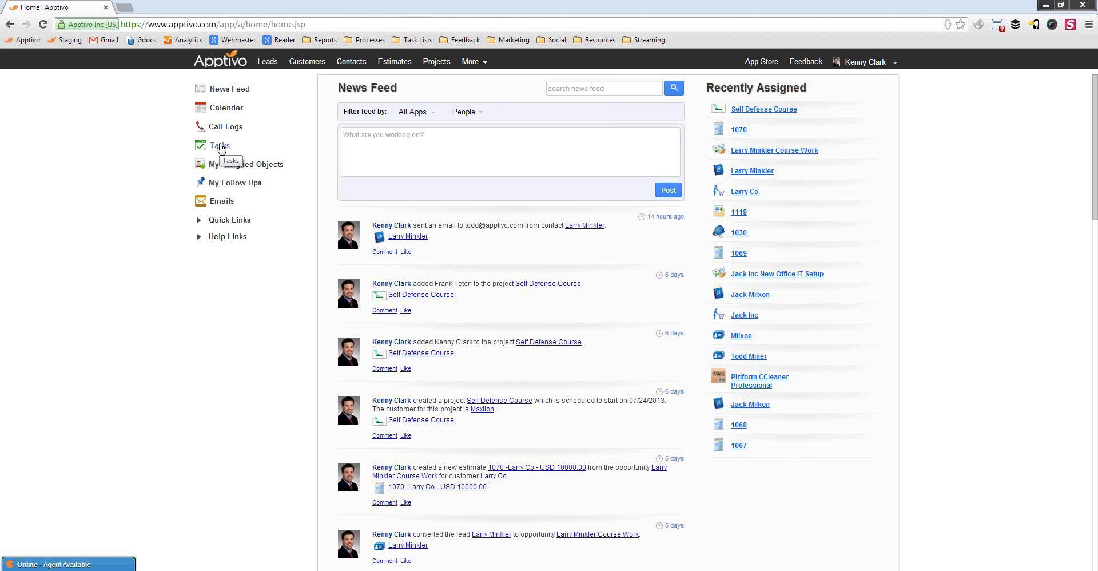
{"action": "left_click", "coordinate": [220, 146]}
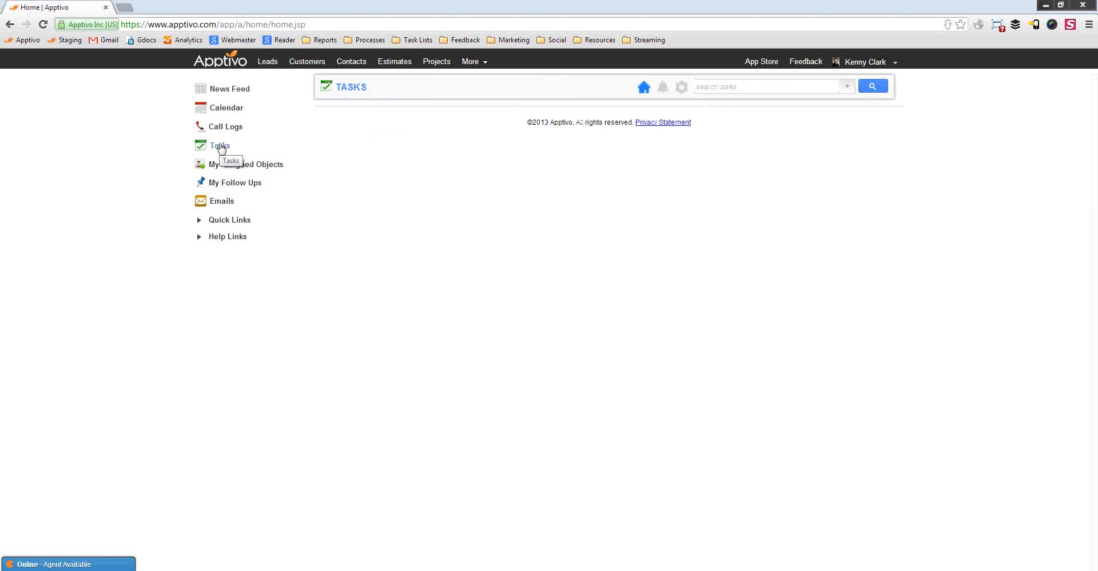
{"action": "left_click", "coordinate": [229, 93]}
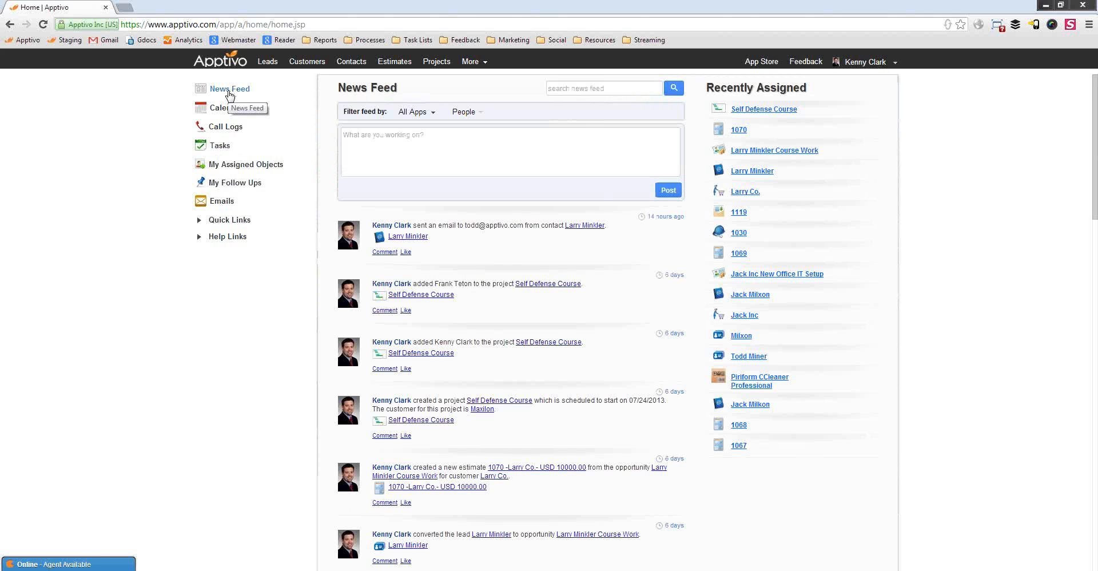
{"action": "scroll", "coordinate": [380, 277], "scroll_direction": "down", "scroll_amount": 12}
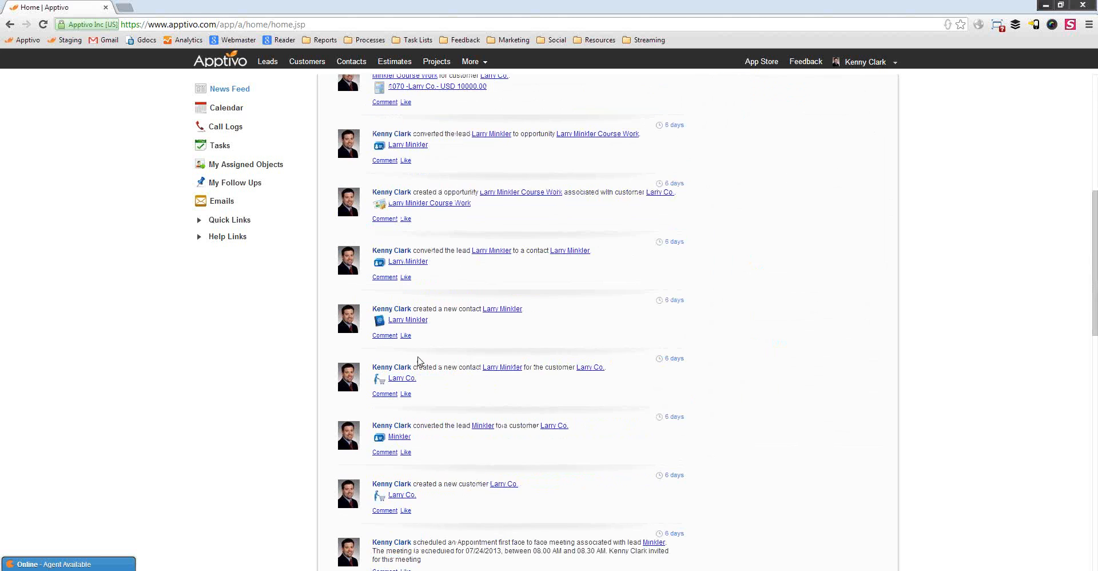
{"action": "scroll", "coordinate": [306, 309], "scroll_direction": "up", "scroll_amount": 12}
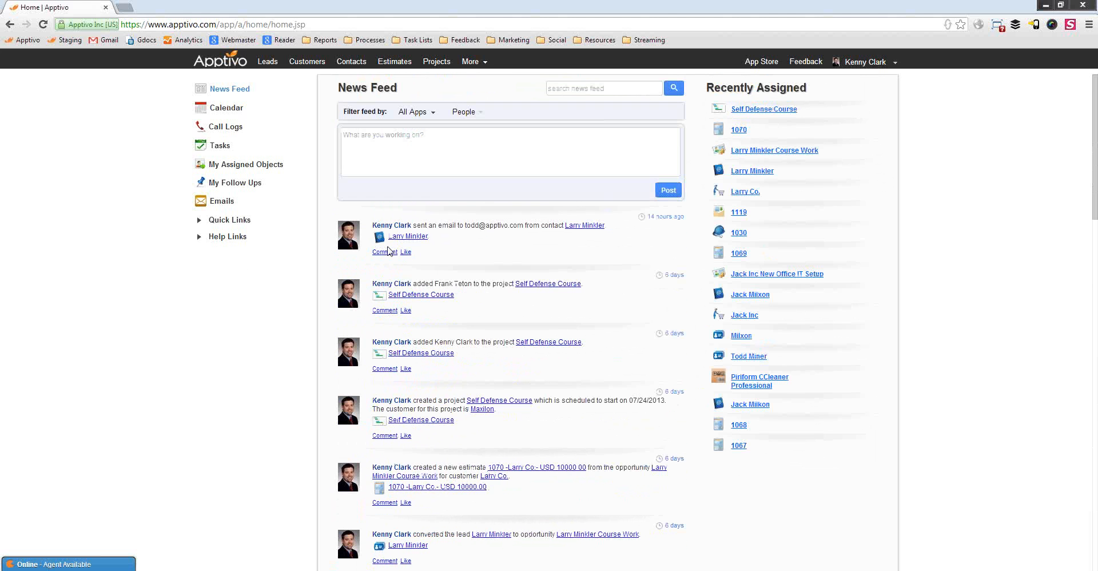
{"action": "left_click", "coordinate": [482, 63]}
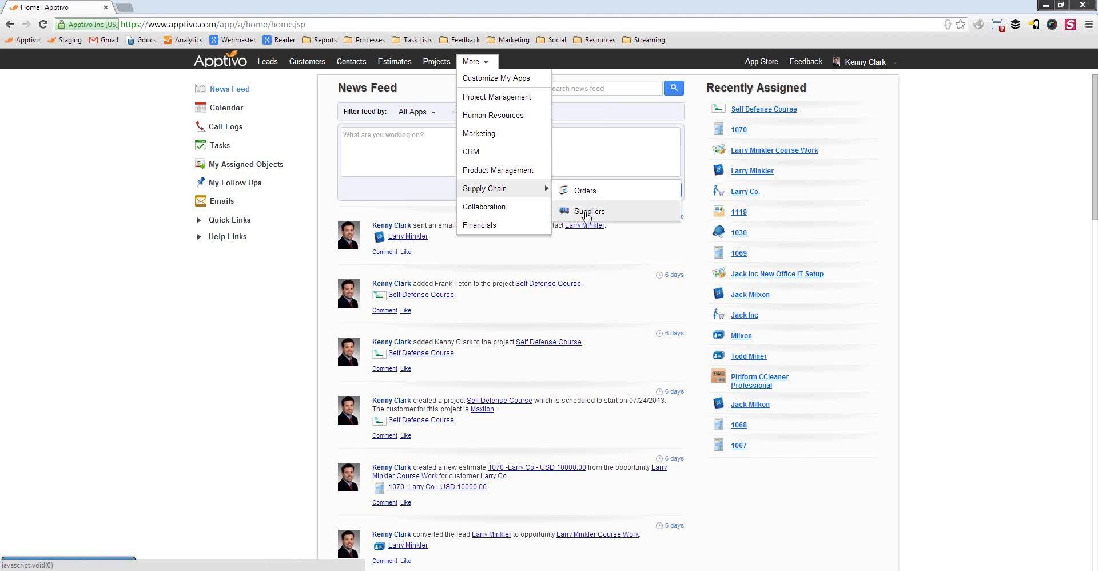
{"action": "left_click", "coordinate": [586, 212]}
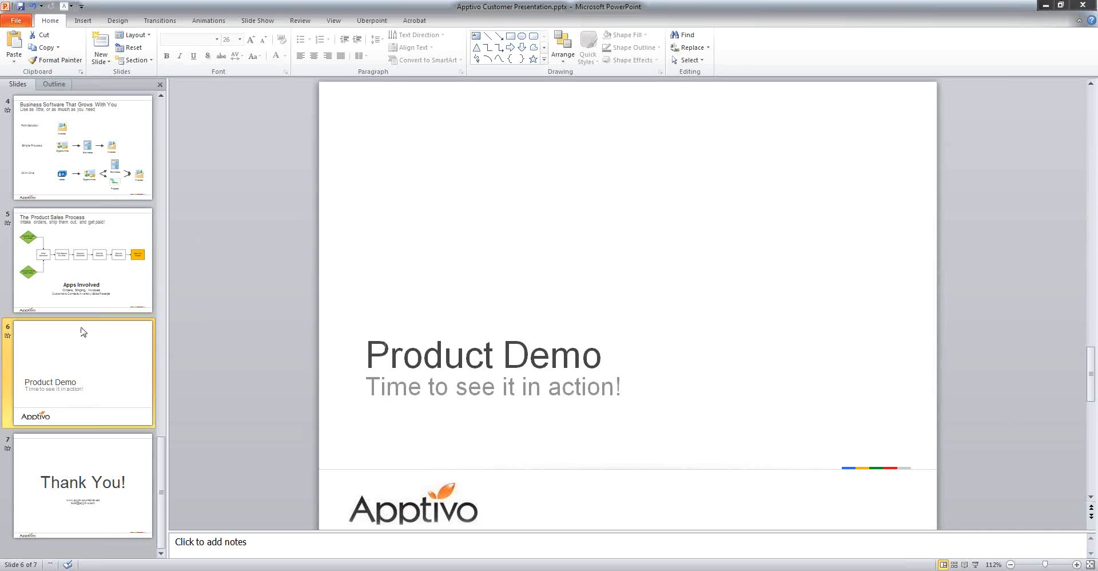
Go to slide 5, 'The Product Sales Process', and select 'Inventory' in Apps Involved
{"action": "left_click", "coordinate": [123, 286]}
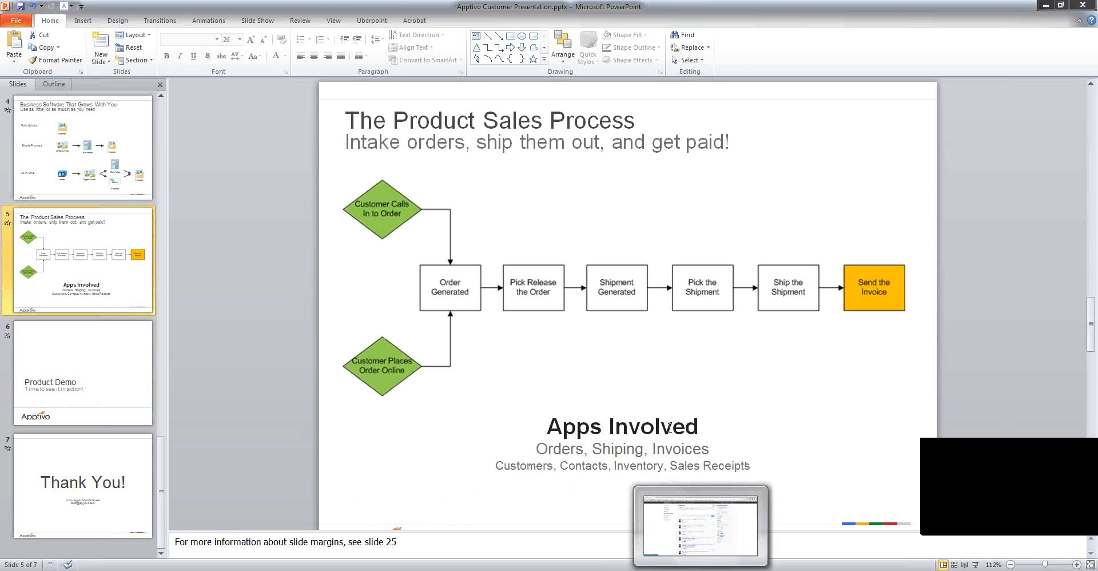
{"action": "double_click", "coordinate": [640, 465]}
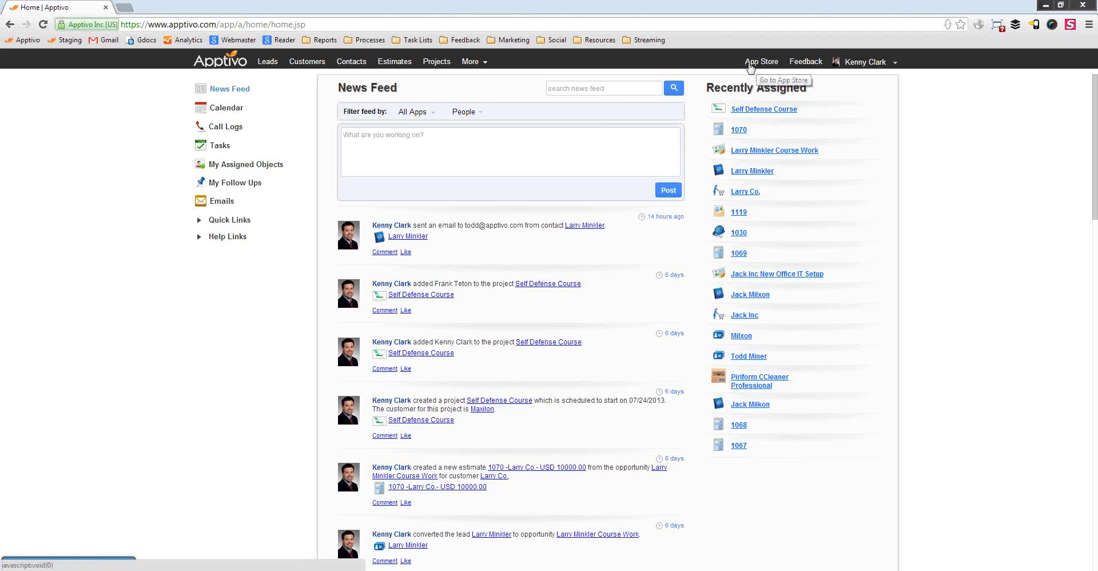
In the App Store's Supply Chain category, remove Suppliers and add Shipping, Inventory Management and Receiving
{"action": "left_click", "coordinate": [757, 64]}
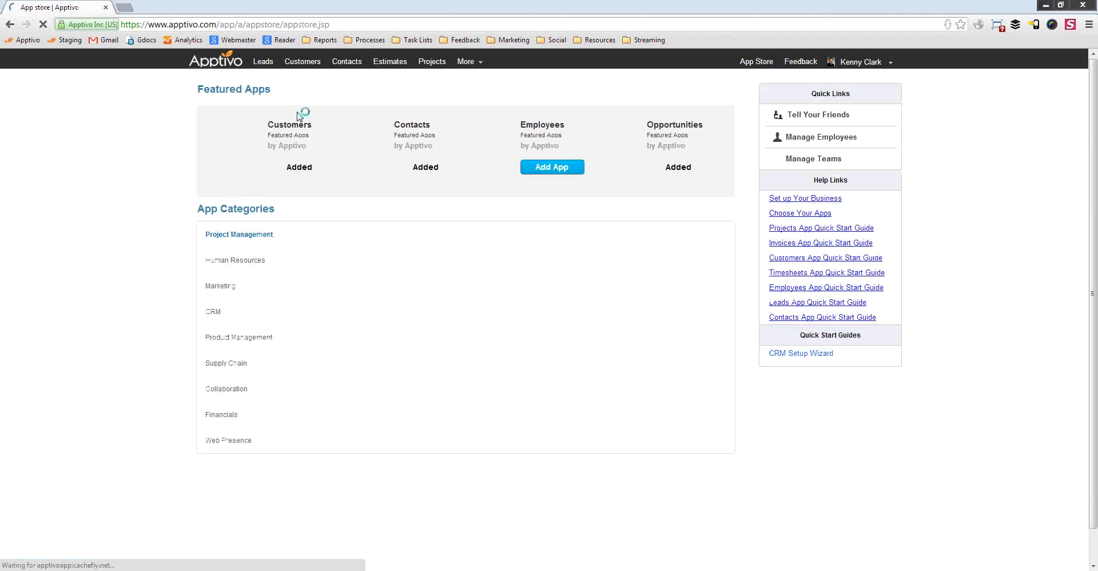
{"action": "left_click", "coordinate": [240, 363]}
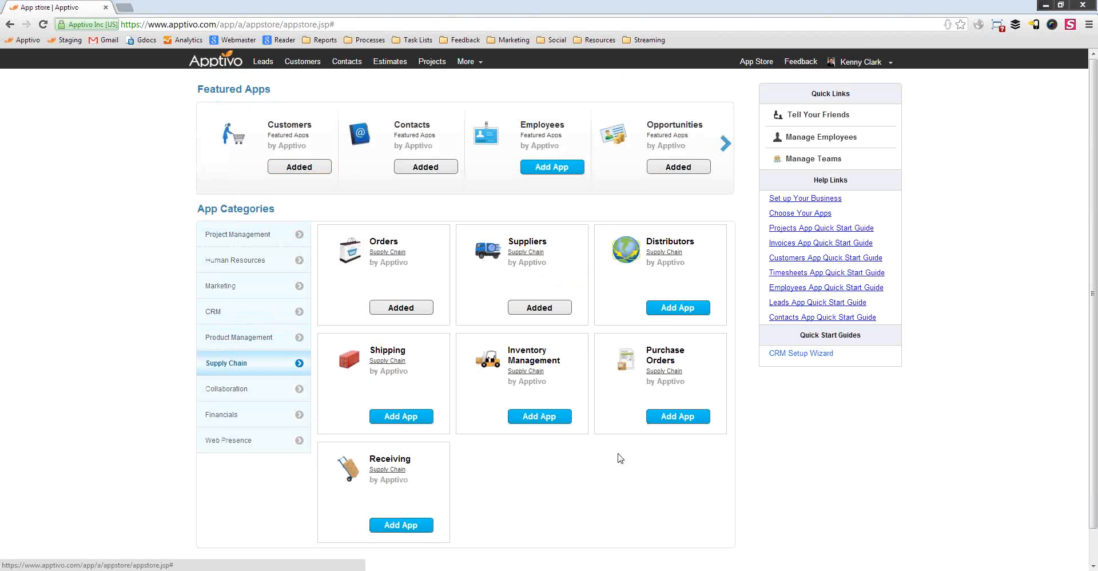
{"action": "left_click", "coordinate": [552, 307]}
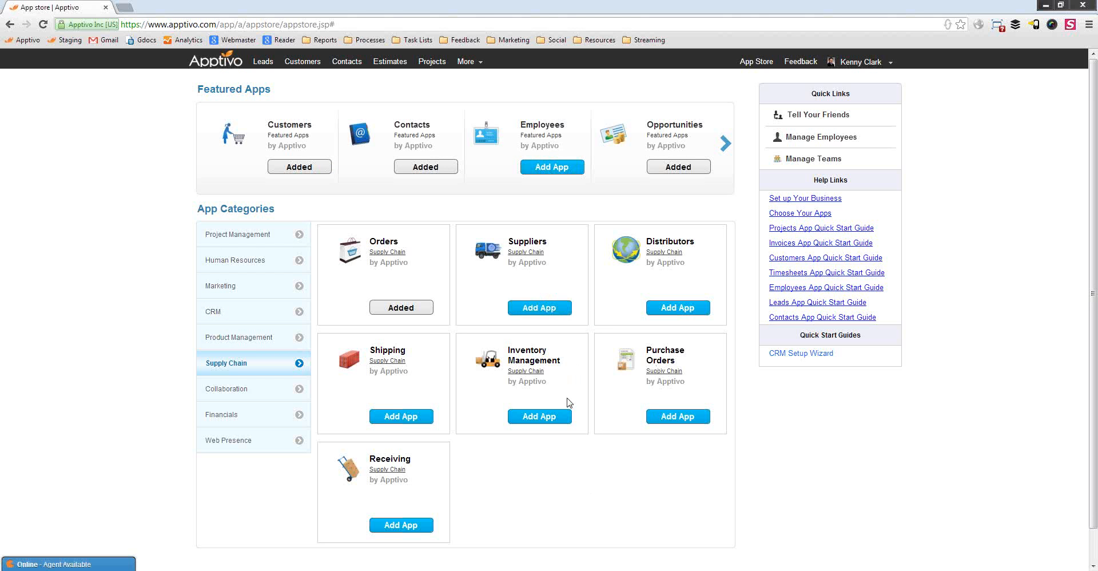
{"action": "scroll", "coordinate": [608, 490], "scroll_direction": "down", "scroll_amount": 1}
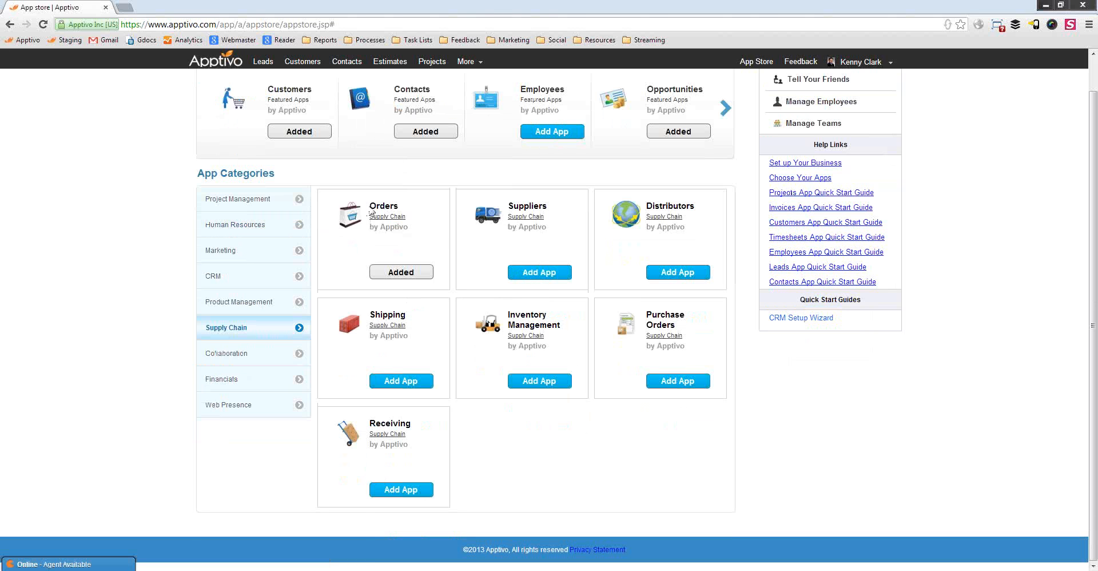
{"action": "left_click", "coordinate": [420, 385]}
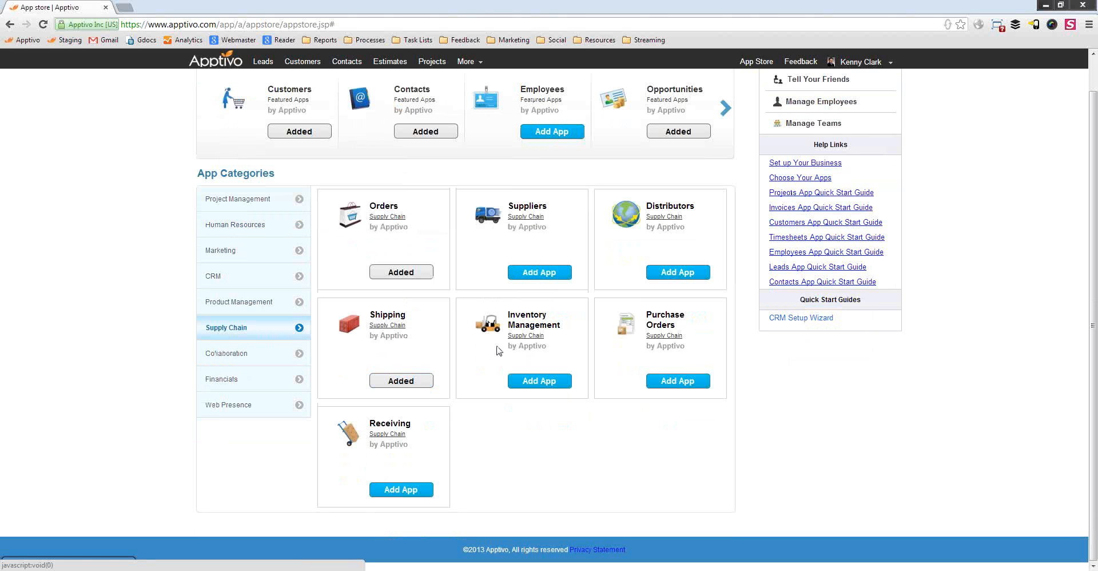
{"action": "left_click", "coordinate": [548, 382]}
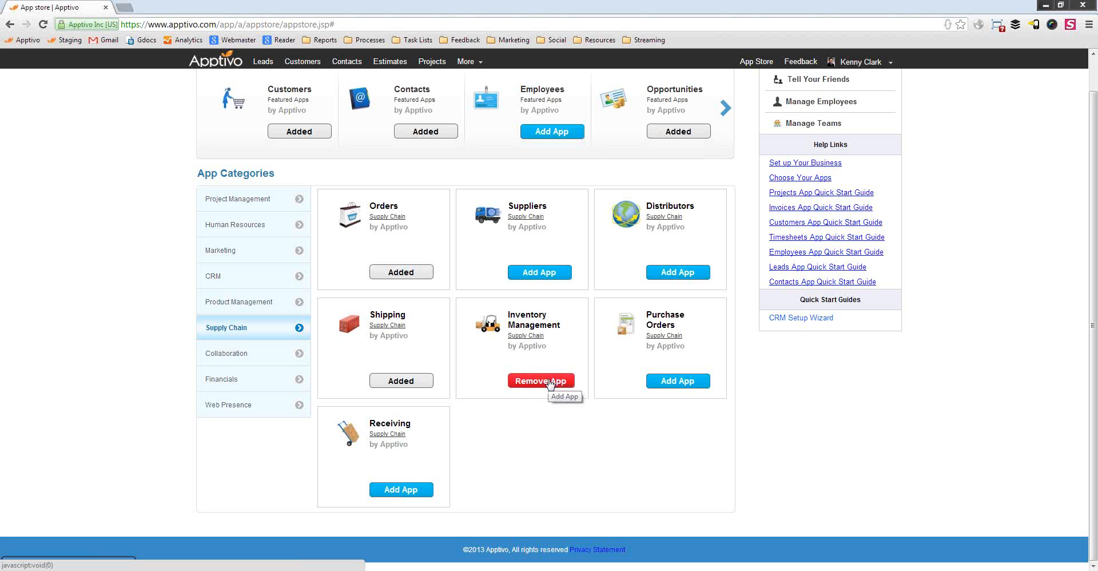
{"action": "left_click", "coordinate": [397, 491]}
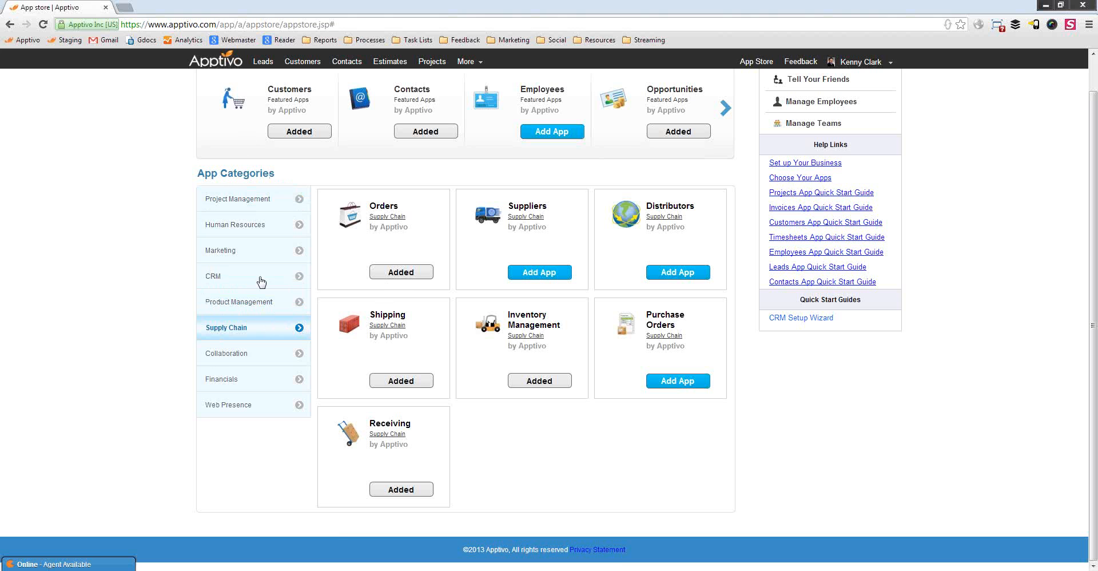
Browse the Financials and CRM app categories, then return to the home News Feed
{"action": "left_click", "coordinate": [263, 381]}
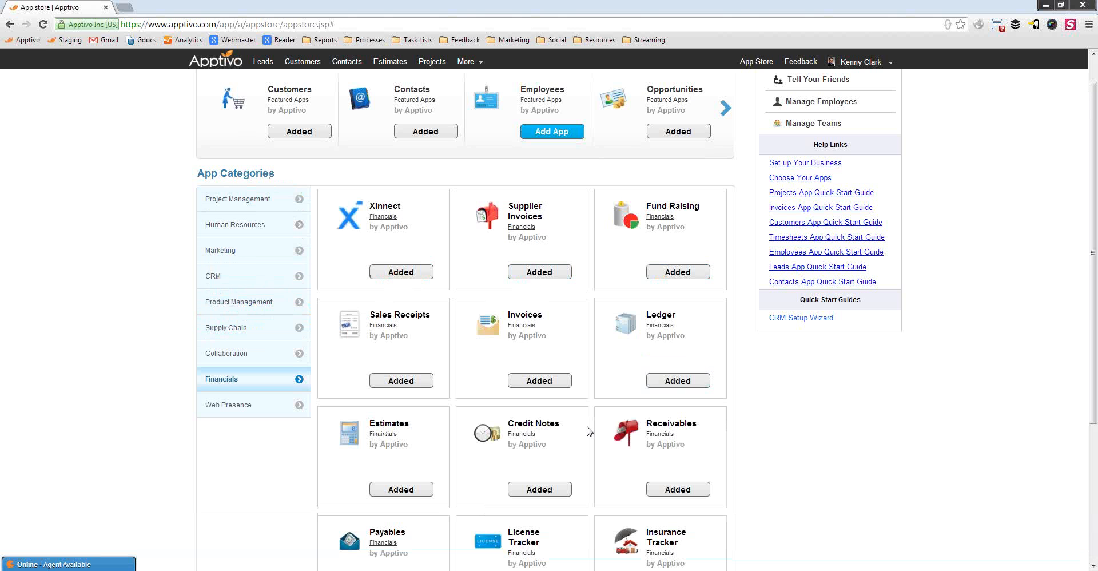
{"action": "scroll", "coordinate": [521, 361], "scroll_direction": "down", "scroll_amount": 1}
{"action": "scroll", "coordinate": [457, 355], "scroll_direction": "down", "scroll_amount": 2}
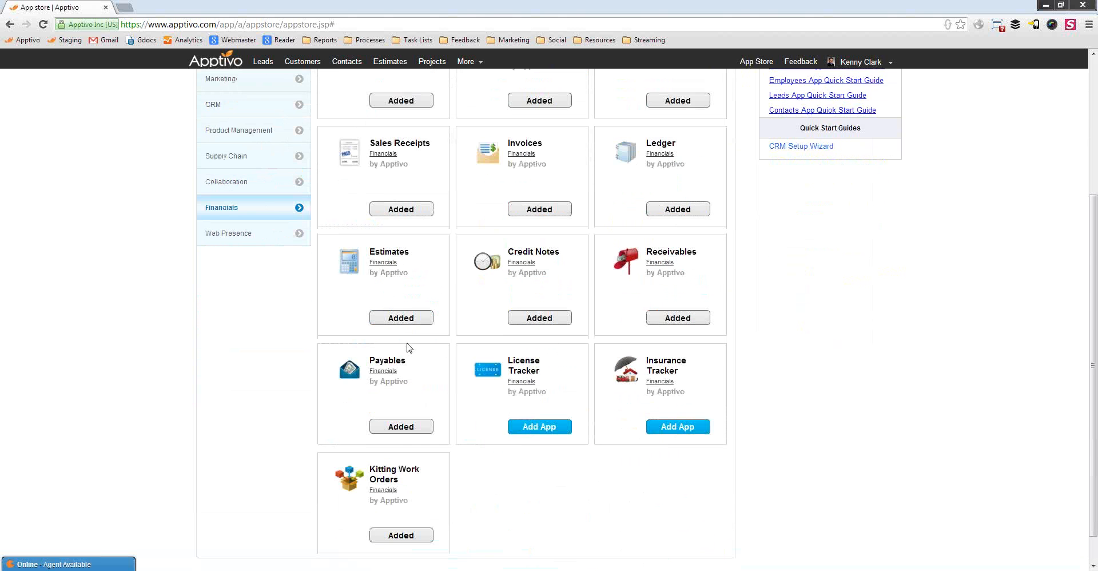
{"action": "scroll", "coordinate": [369, 437], "scroll_direction": "up", "scroll_amount": 1}
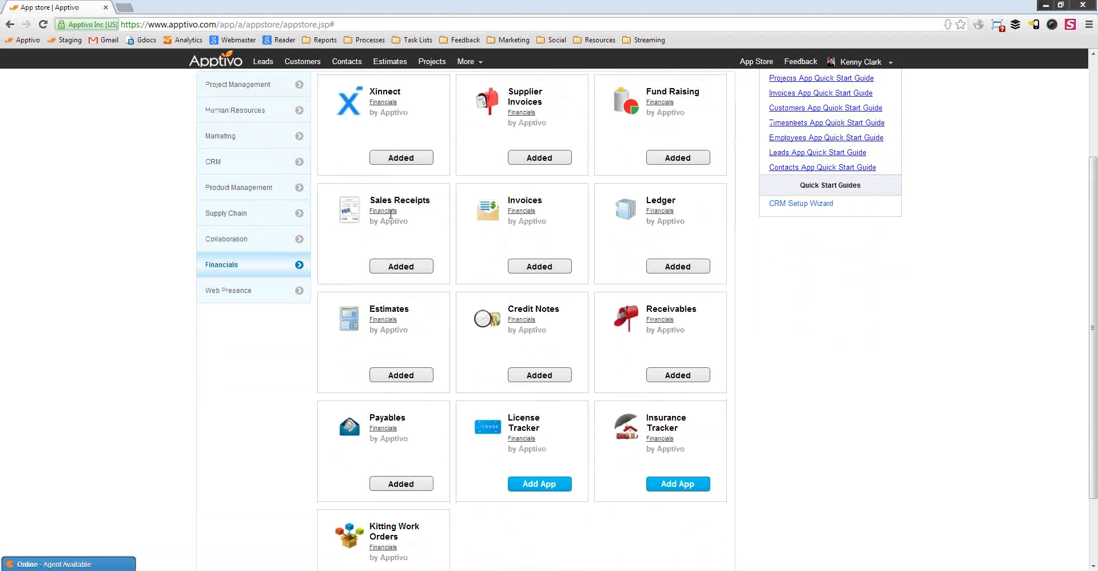
{"action": "scroll", "coordinate": [378, 267], "scroll_direction": "up", "scroll_amount": 2}
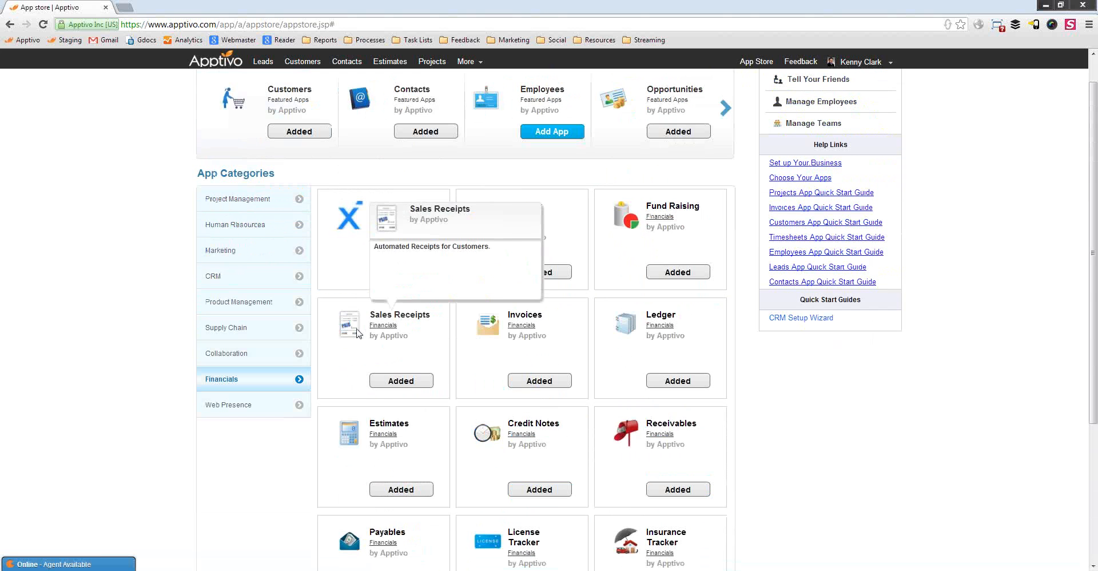
{"action": "left_click", "coordinate": [259, 284]}
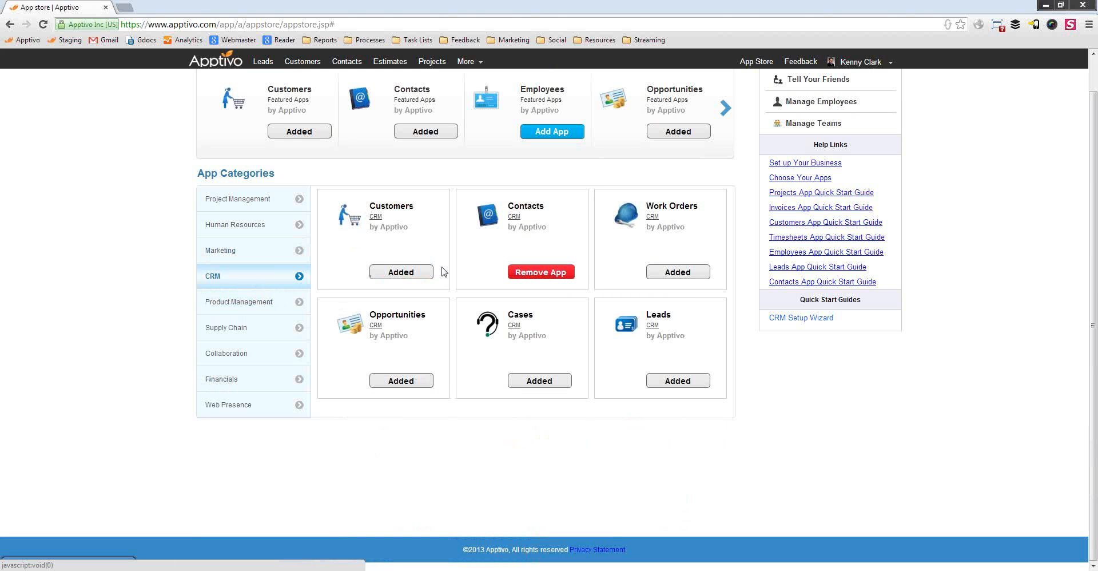
{"action": "scroll", "coordinate": [501, 296], "scroll_direction": "up", "scroll_amount": 1}
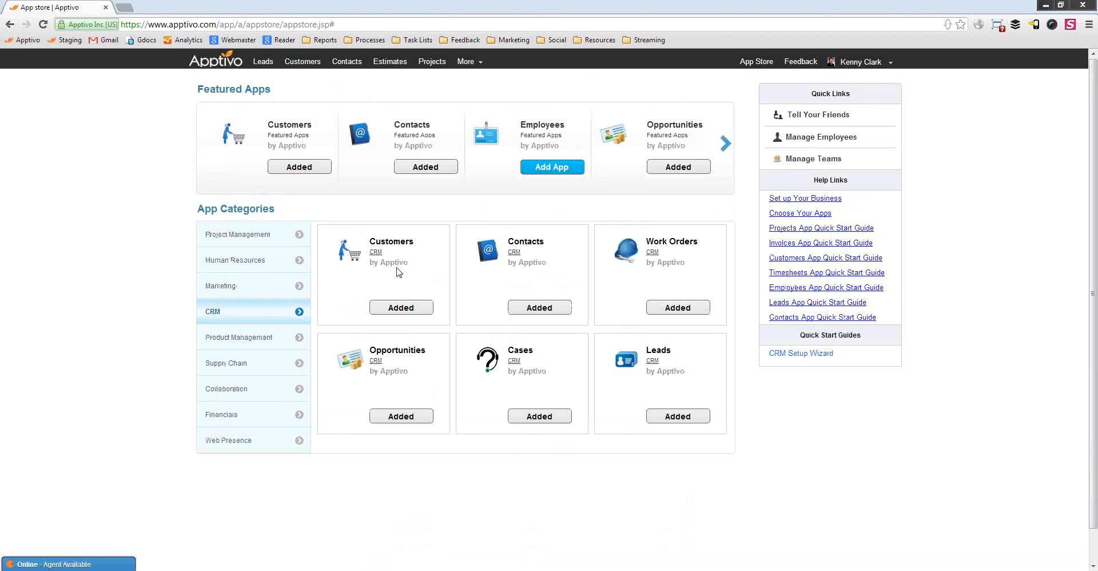
{"action": "left_click", "coordinate": [229, 67]}
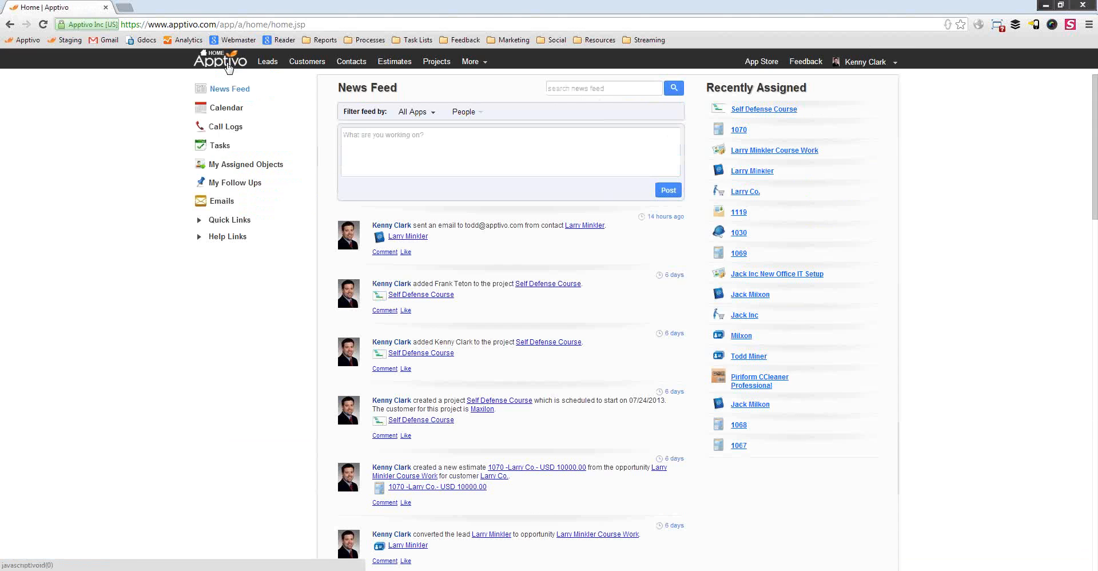
Open the Orders app from Supply Chain and start a new Booked order dated 07/31/2013
{"action": "left_click", "coordinate": [477, 63]}
{"action": "mouse_move", "coordinate": [514, 193]}
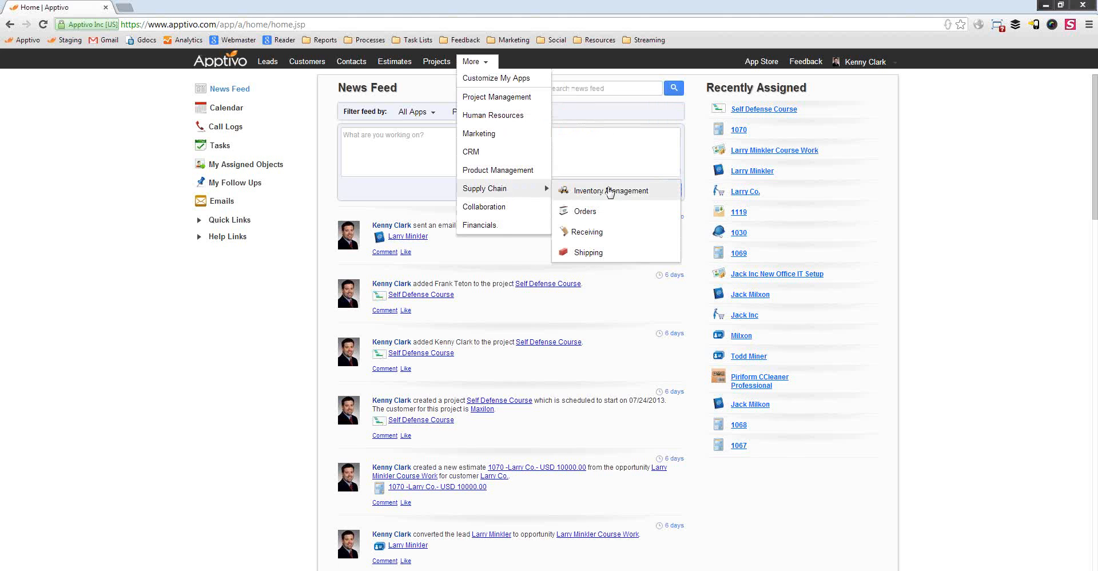
{"action": "left_click", "coordinate": [586, 212]}
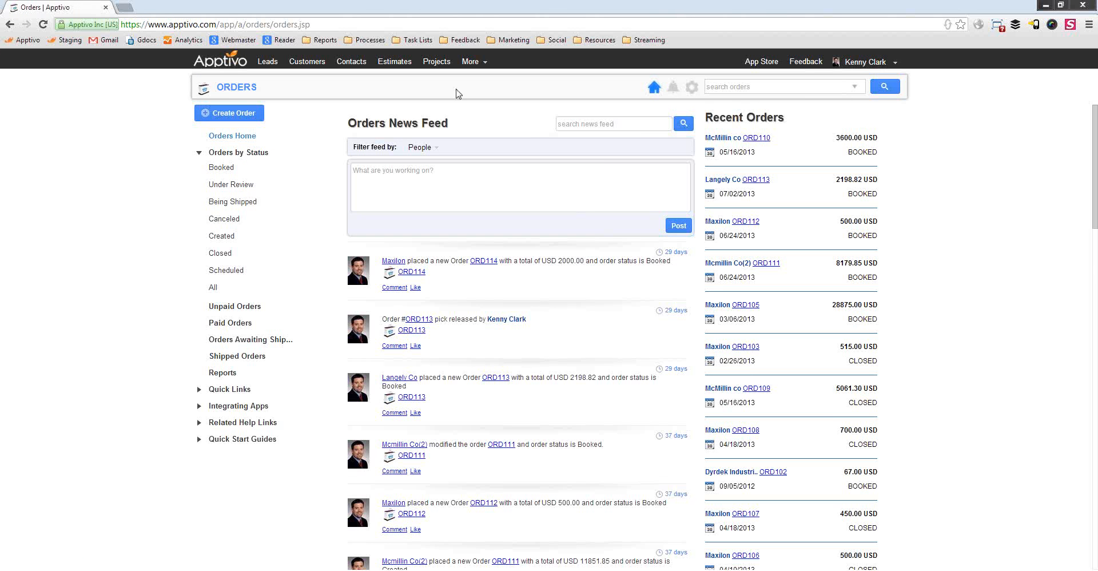
{"action": "left_click", "coordinate": [230, 114]}
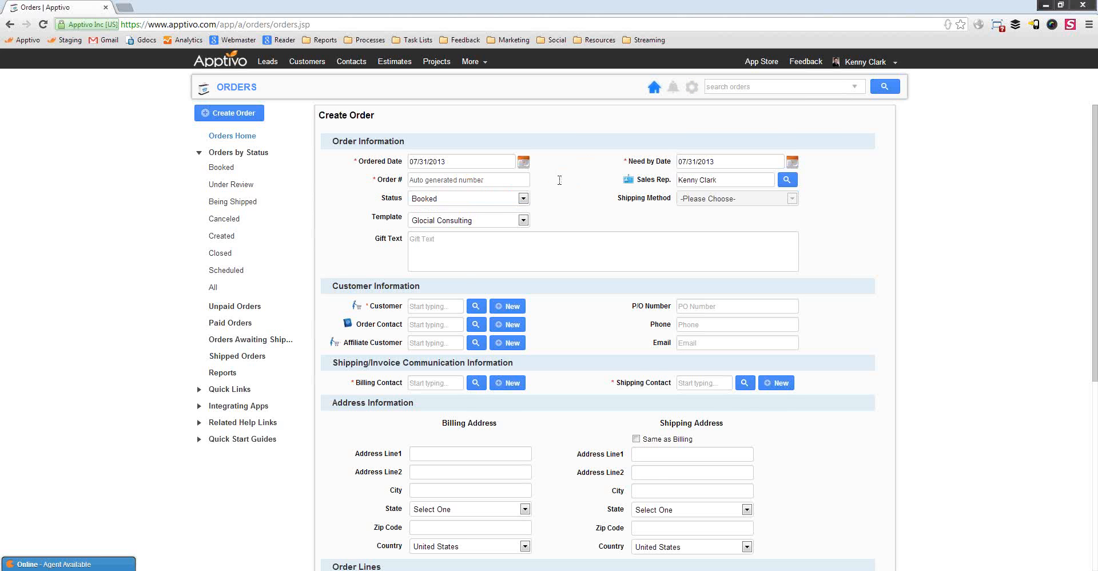
{"action": "scroll", "coordinate": [560, 188], "scroll_direction": "down", "scroll_amount": 1}
Review the order's status, sales rep and template, keeping Booked and Glocial Consulting
{"action": "scroll", "coordinate": [564, 158], "scroll_direction": "up", "scroll_amount": 1}
{"action": "left_click", "coordinate": [477, 199]}
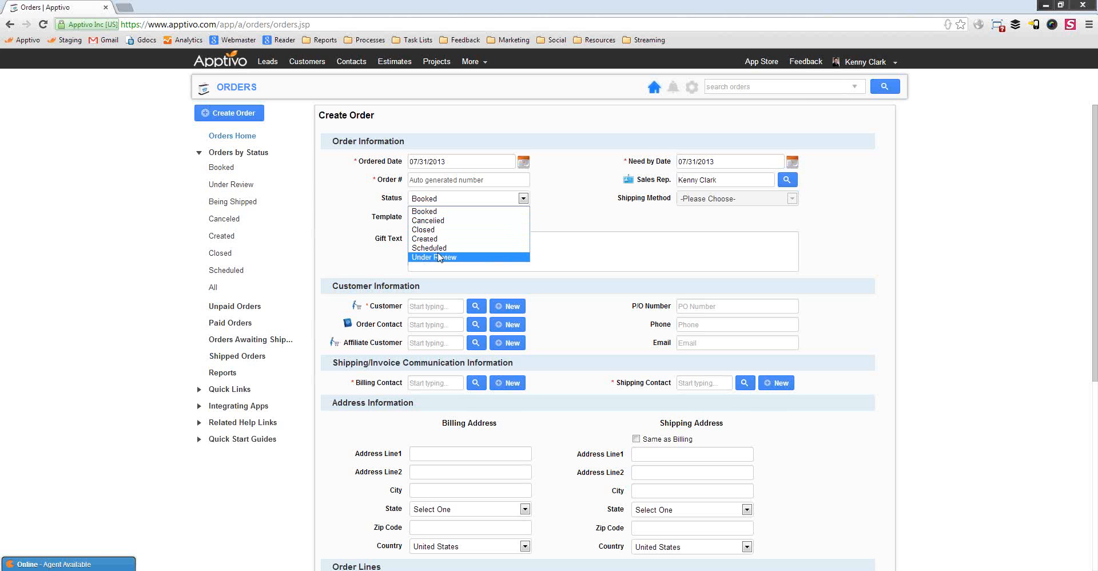
{"action": "left_click", "coordinate": [598, 204]}
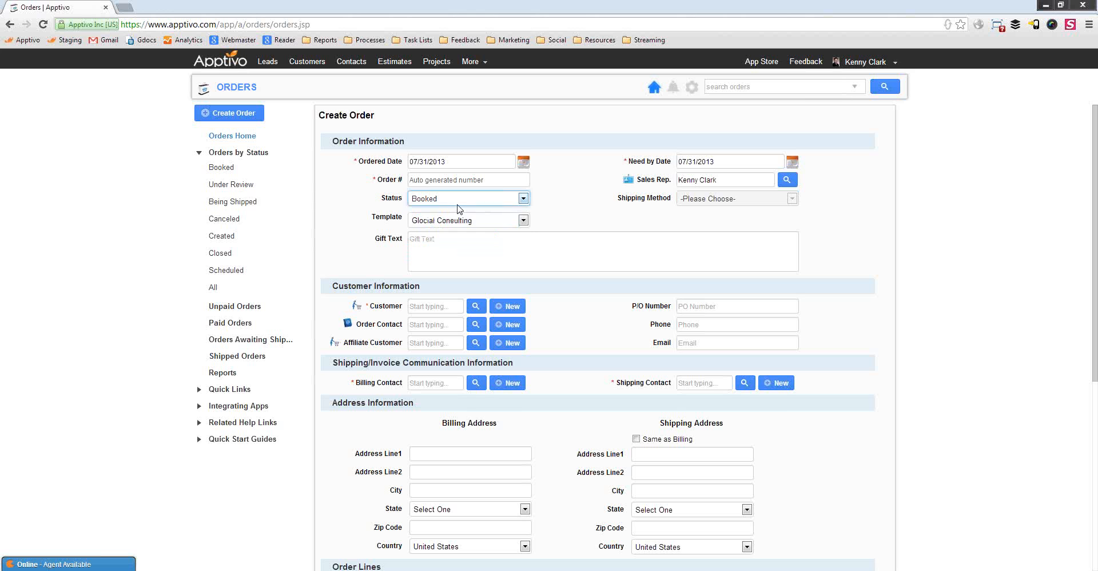
{"action": "left_click", "coordinate": [509, 202]}
{"action": "left_click", "coordinate": [498, 212]}
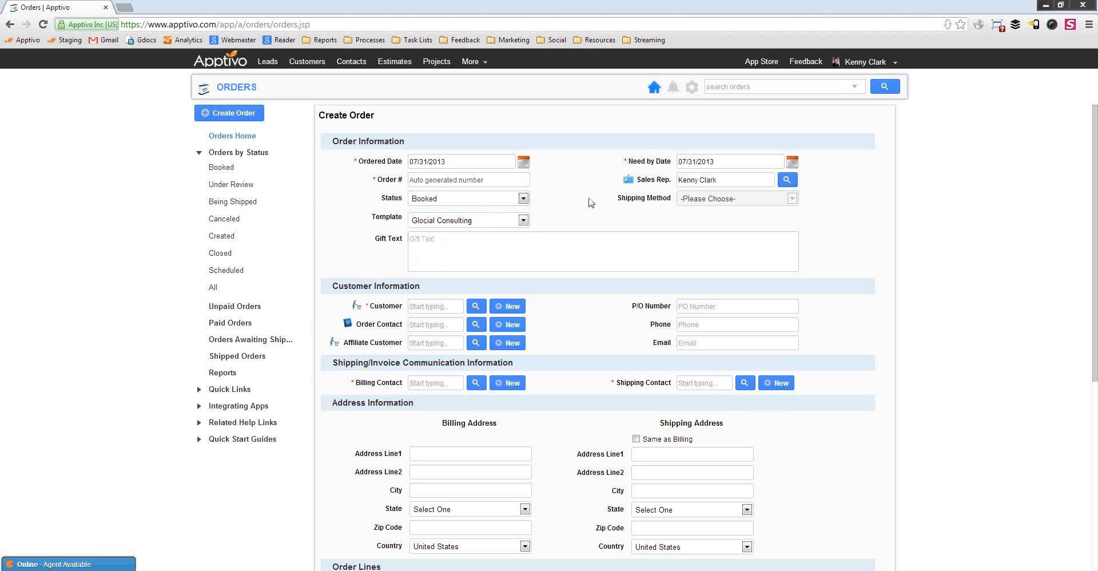
{"action": "left_click", "coordinate": [703, 181]}
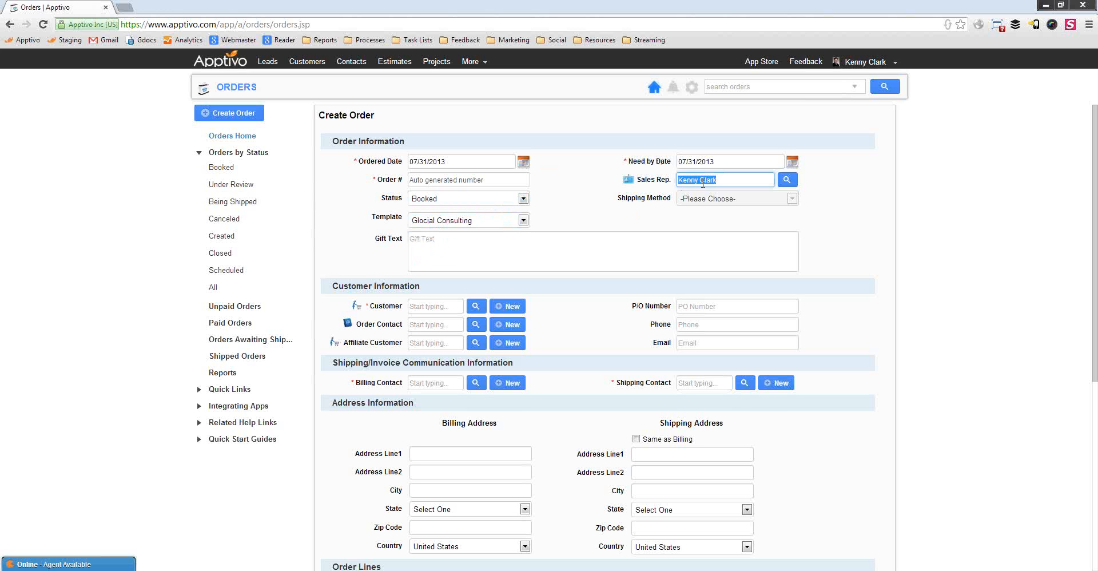
{"action": "left_click", "coordinate": [592, 210]}
{"action": "scroll", "coordinate": [563, 197], "scroll_direction": "down", "scroll_amount": 1}
{"action": "left_click", "coordinate": [523, 163]}
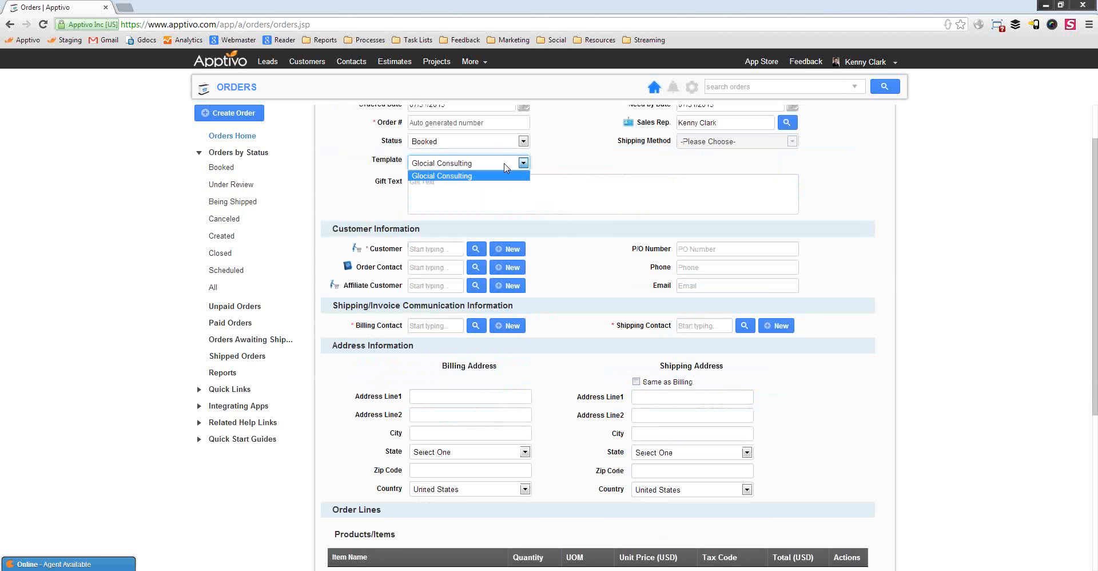
{"action": "left_click", "coordinate": [590, 156]}
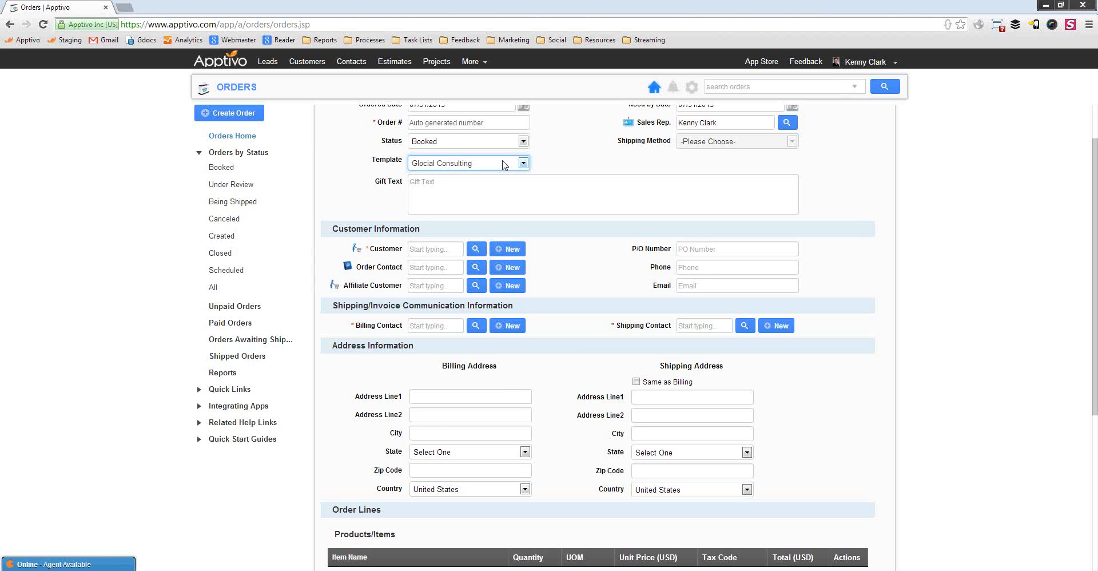
{"action": "scroll", "coordinate": [375, 191], "scroll_direction": "down", "scroll_amount": 1}
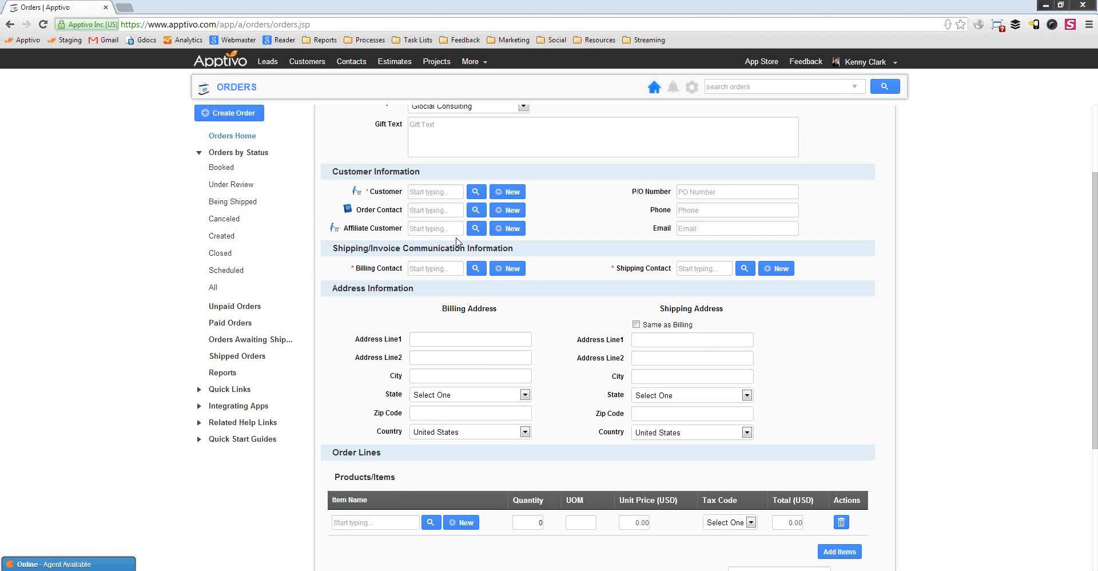
Choose Maxilon as the order's customer and begin a new billing contact
{"action": "left_click", "coordinate": [443, 192]}
{"action": "type", "text": "Max"}
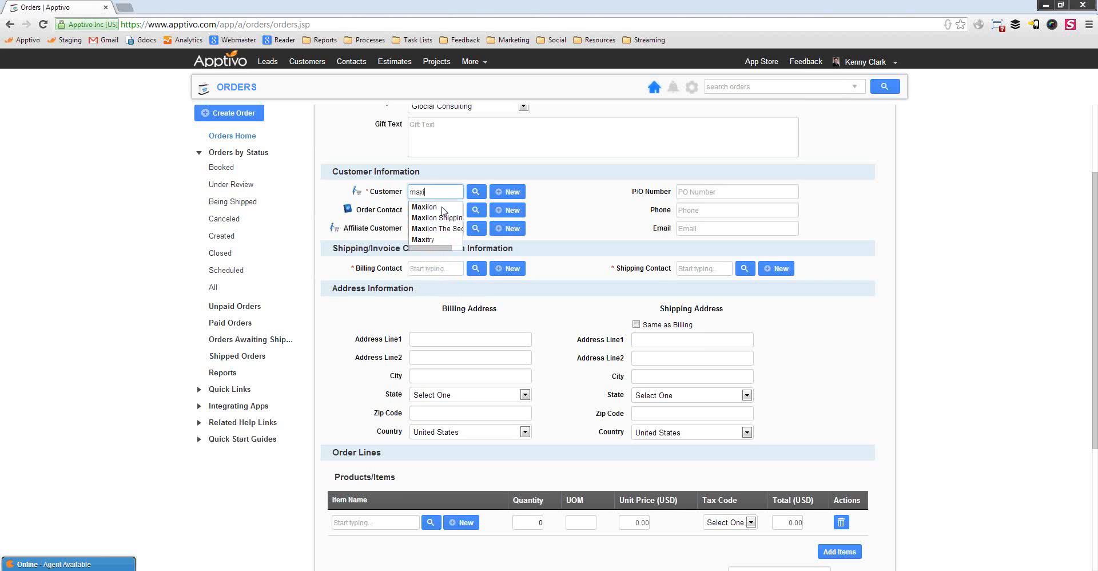
{"action": "left_click", "coordinate": [437, 205]}
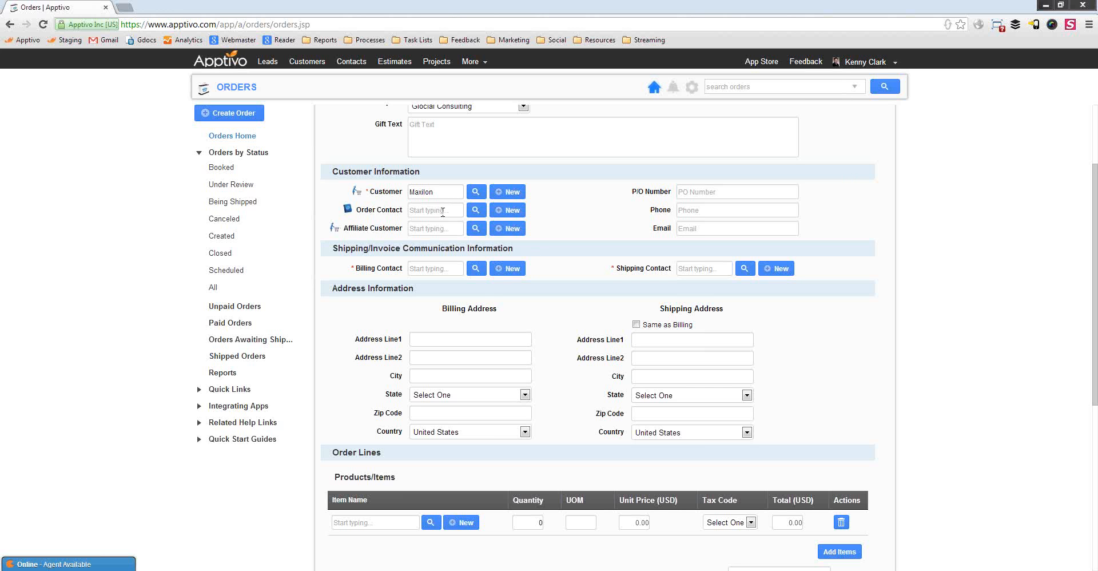
{"action": "left_click", "coordinate": [436, 232]}
{"action": "left_click", "coordinate": [712, 192]}
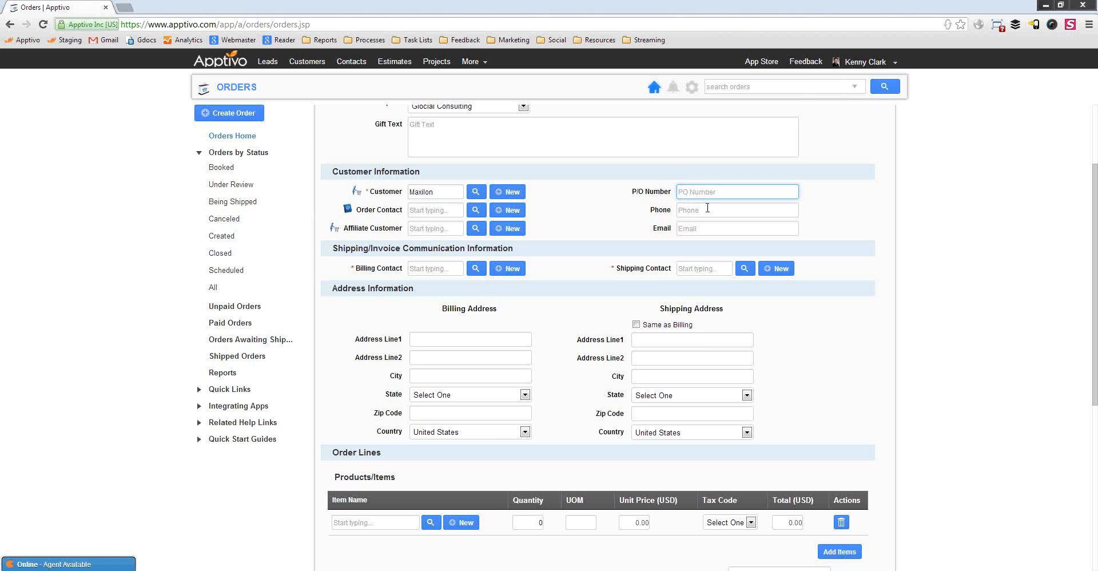
{"action": "left_click", "coordinate": [708, 209]}
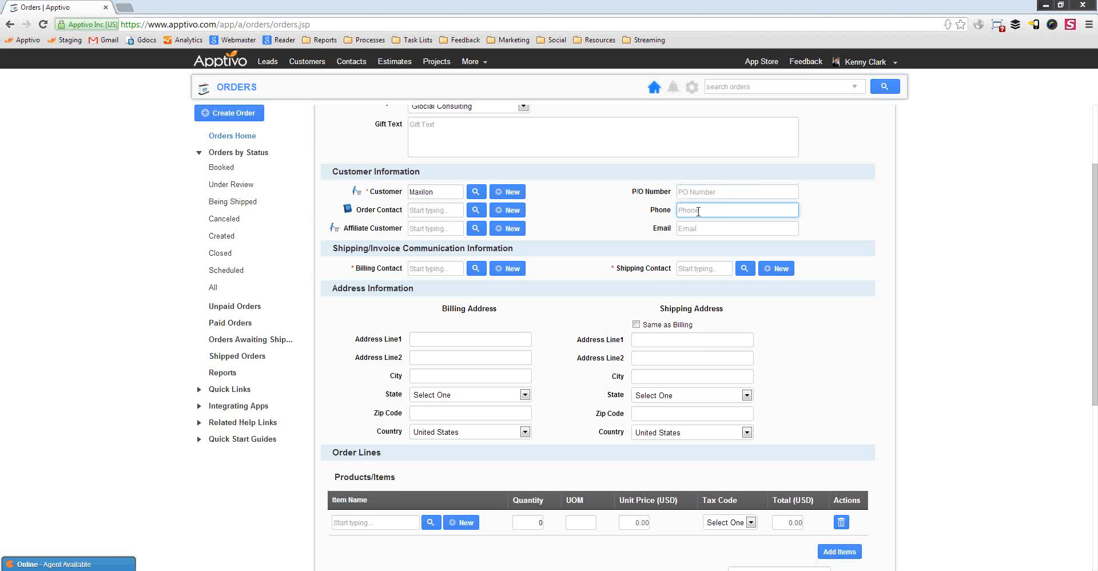
{"action": "left_click", "coordinate": [699, 230]}
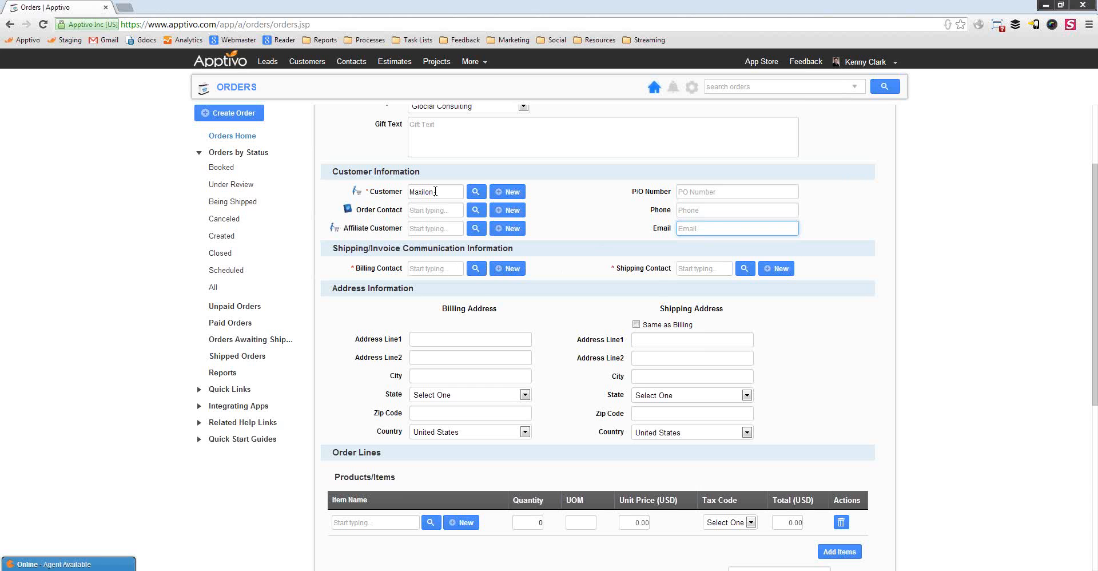
{"action": "left_click", "coordinate": [505, 270]}
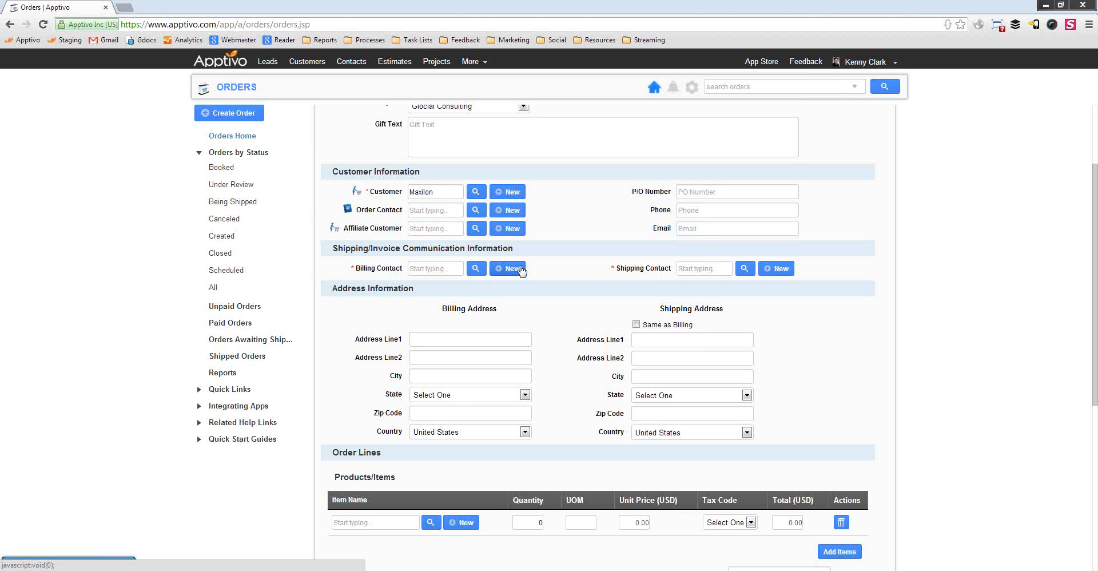
Enter the new contact's first name, last name, e-mail address and phone number
{"action": "left_click", "coordinate": [521, 270]}
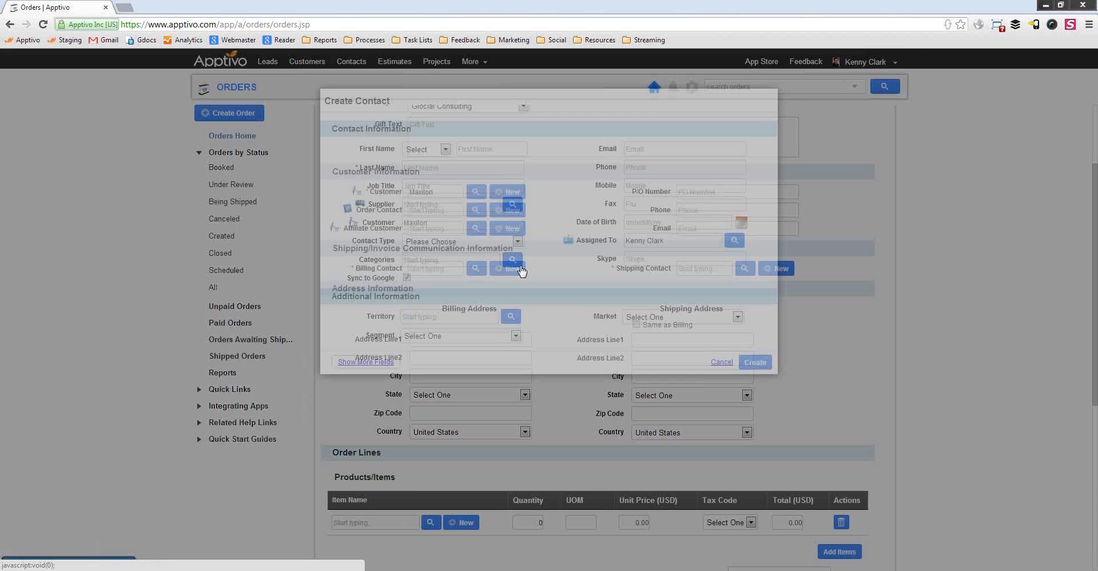
{"action": "left_click", "coordinate": [507, 151]}
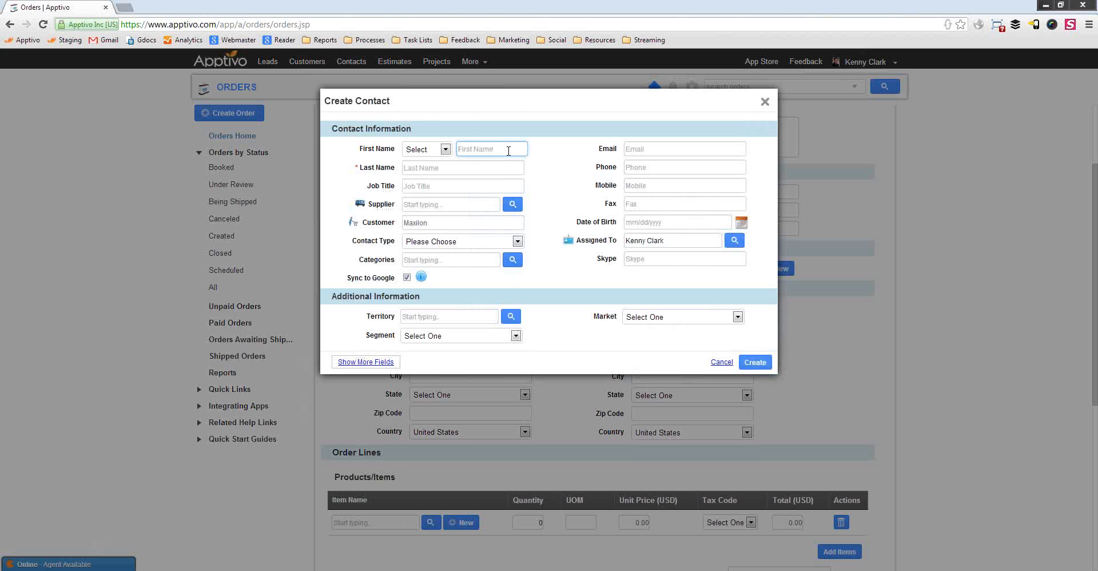
{"action": "key", "text": "Tab"}
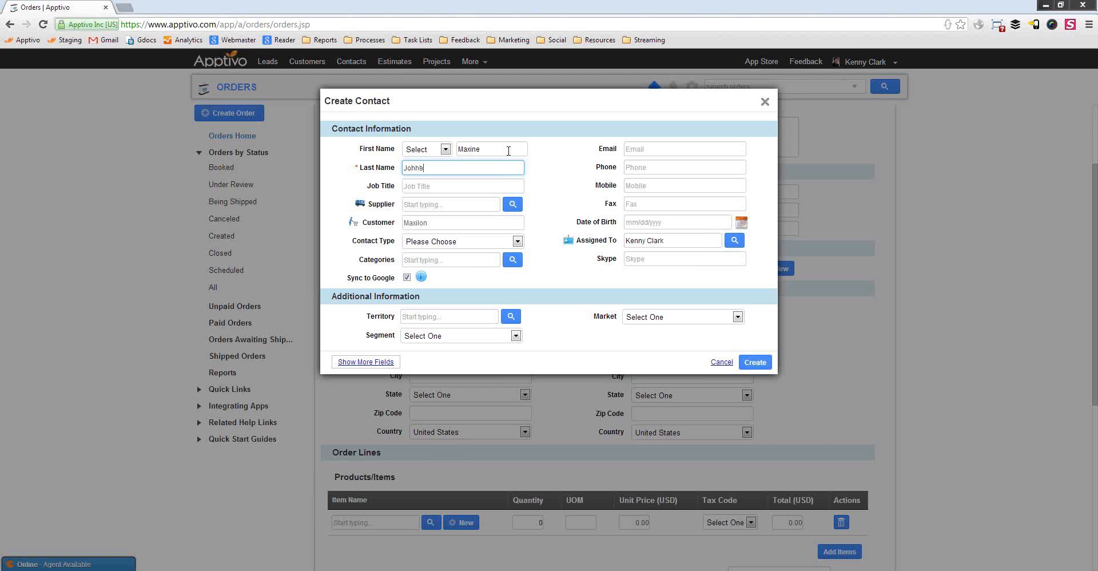
{"action": "key", "text": "Tab"}
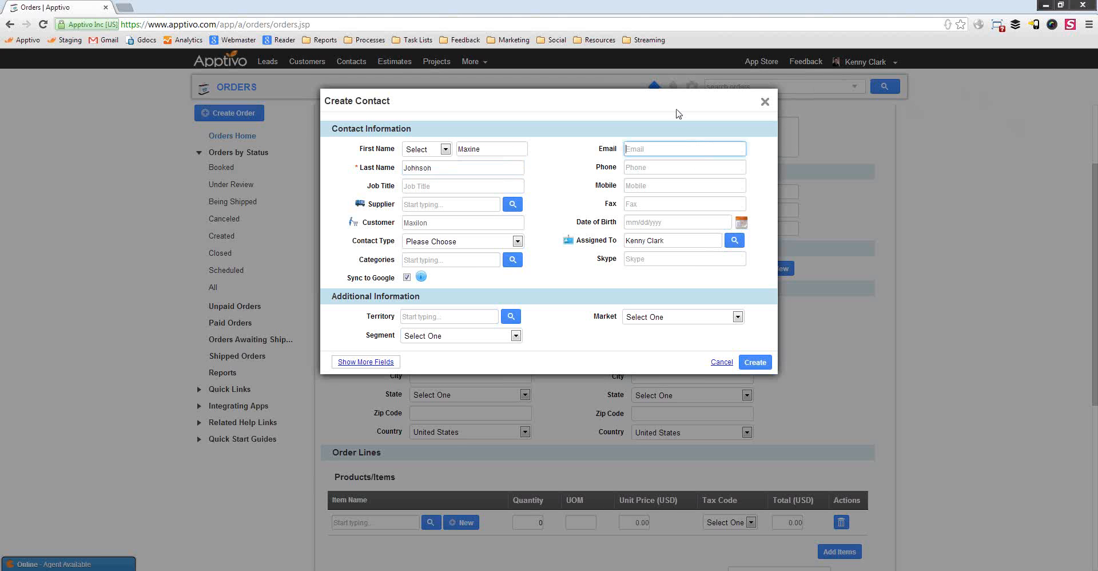
{"action": "key", "text": "Tab"}
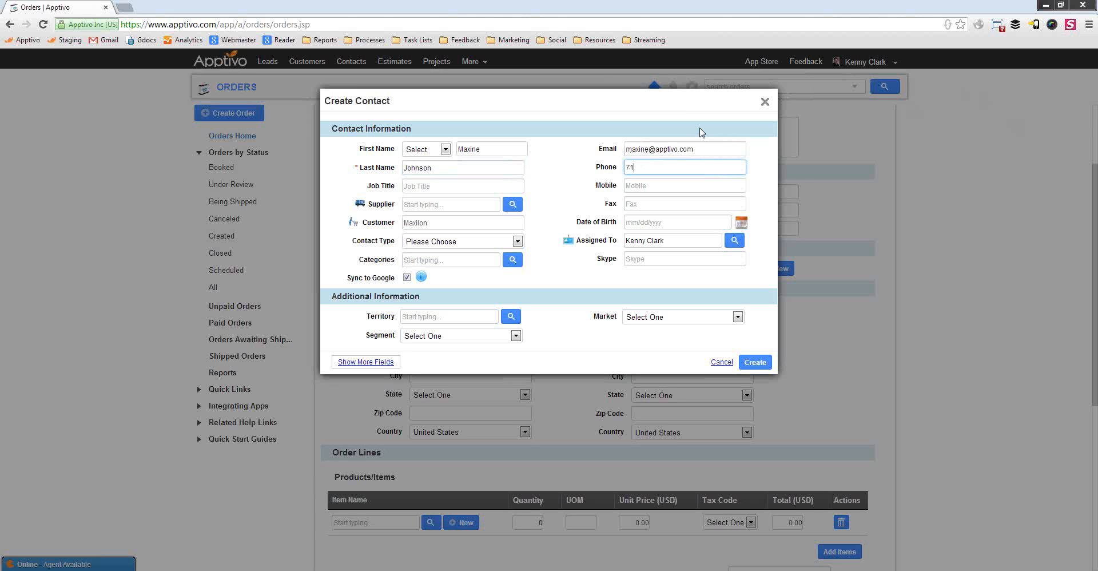
Set the contact type to Billing and create the contact
{"action": "left_click", "coordinate": [763, 366]}
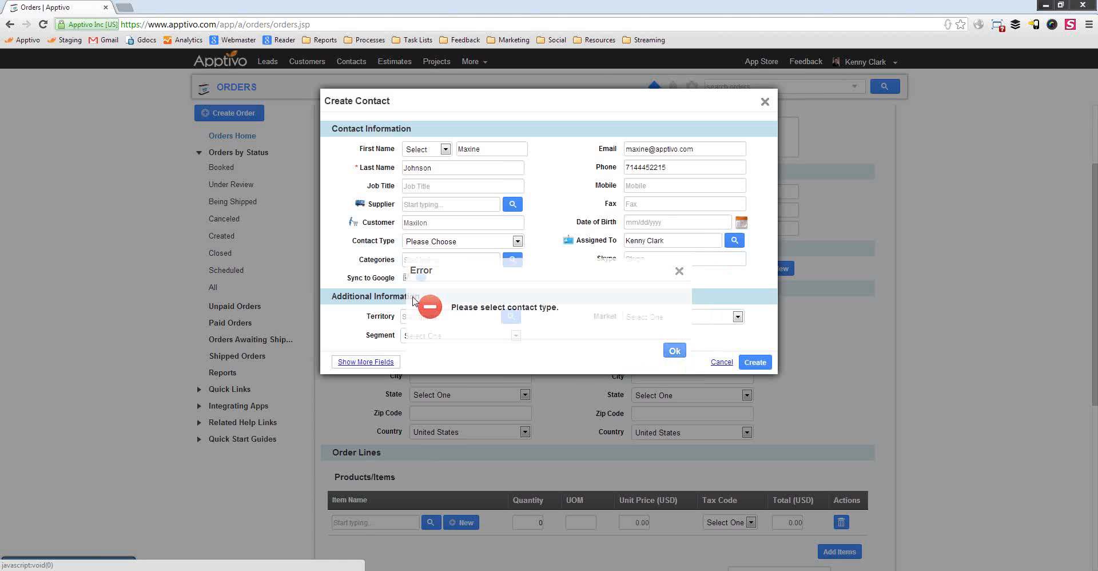
{"action": "left_click", "coordinate": [432, 241]}
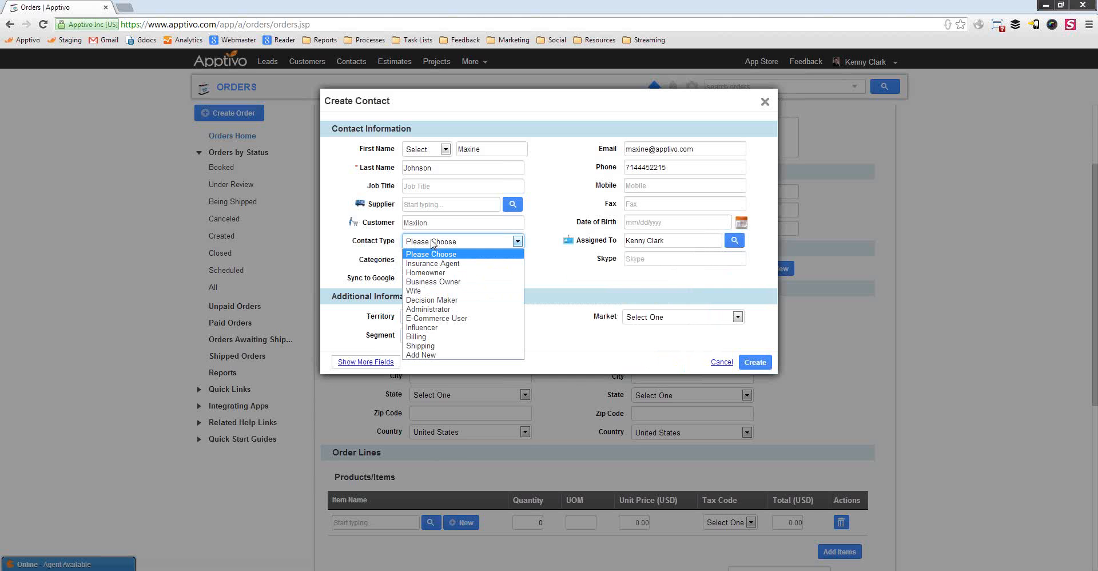
{"action": "left_click", "coordinate": [416, 336]}
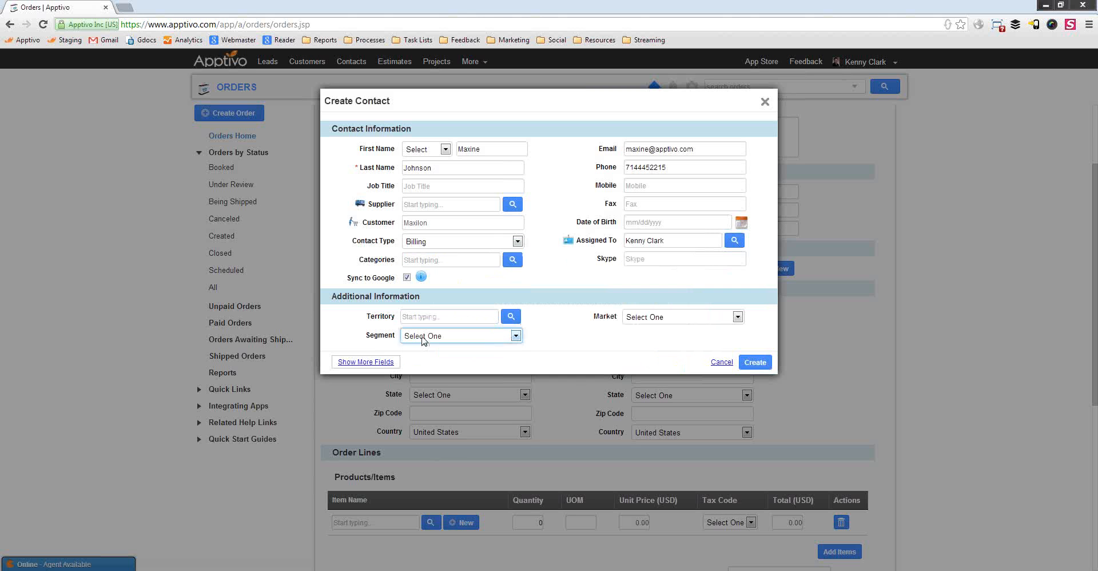
{"action": "left_click", "coordinate": [755, 362]}
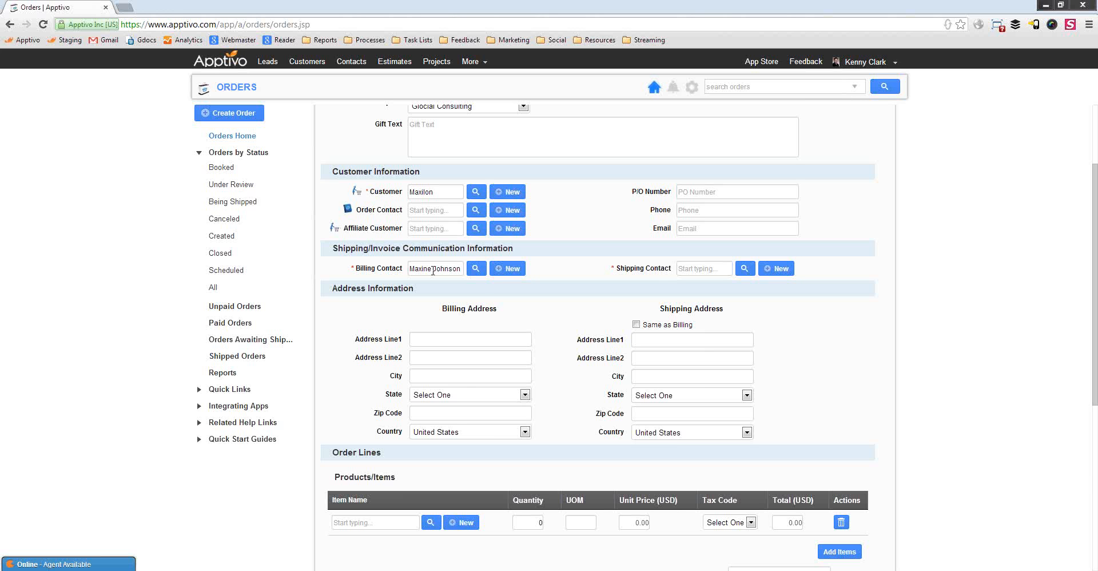
Highlight the billing contact's name on the order form, then clear the selection
{"action": "left_click_drag", "start_coordinate": [444, 269], "coordinate": [409, 270]}
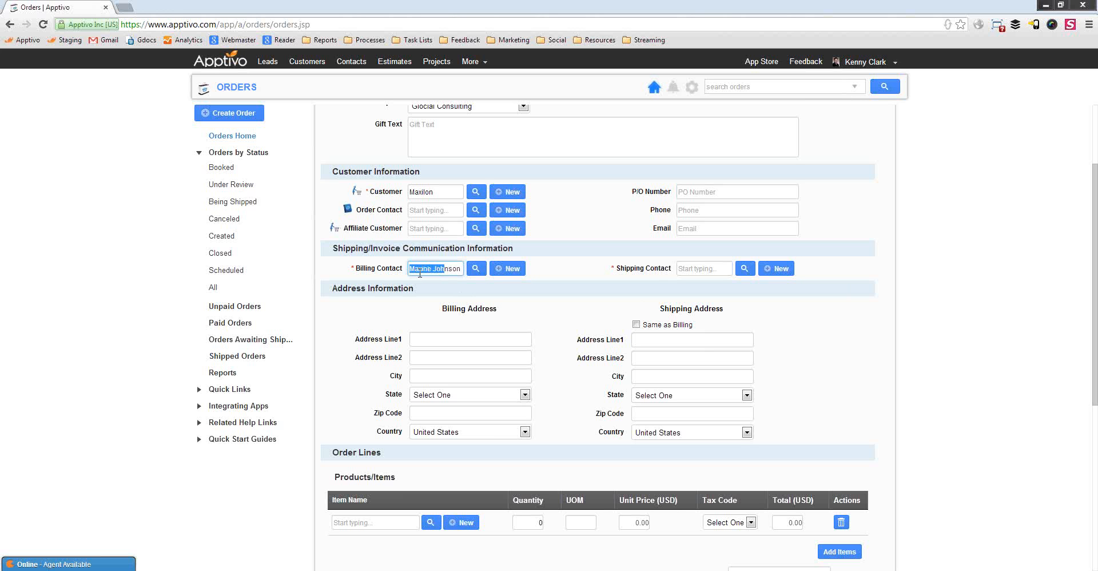
{"action": "left_click", "coordinate": [542, 308]}
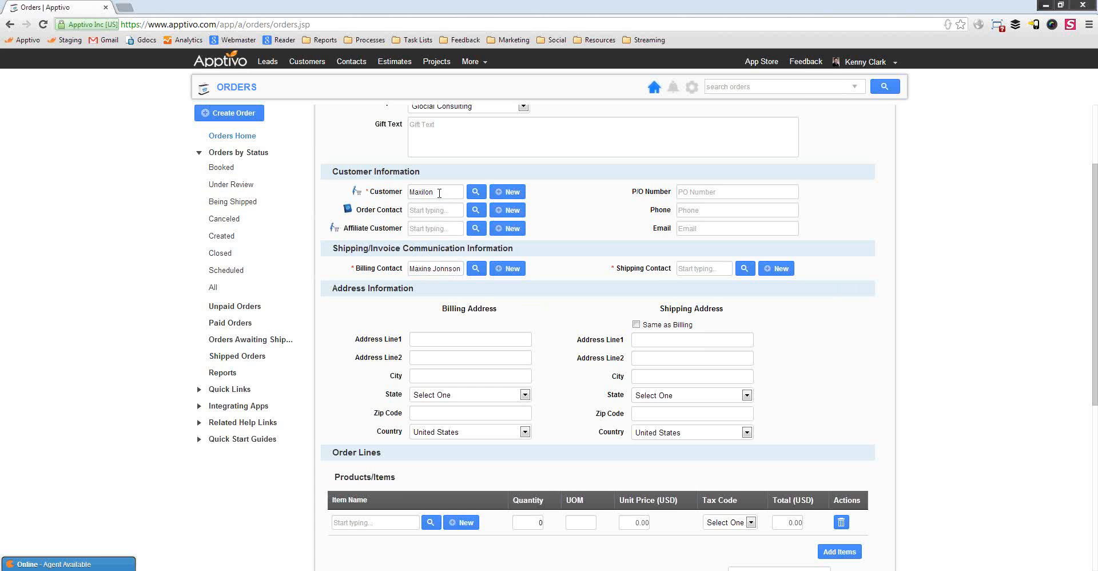
{"action": "left_click_drag", "start_coordinate": [461, 270], "coordinate": [409, 270]}
{"action": "left_click", "coordinate": [474, 318]}
{"action": "left_click", "coordinate": [458, 345]}
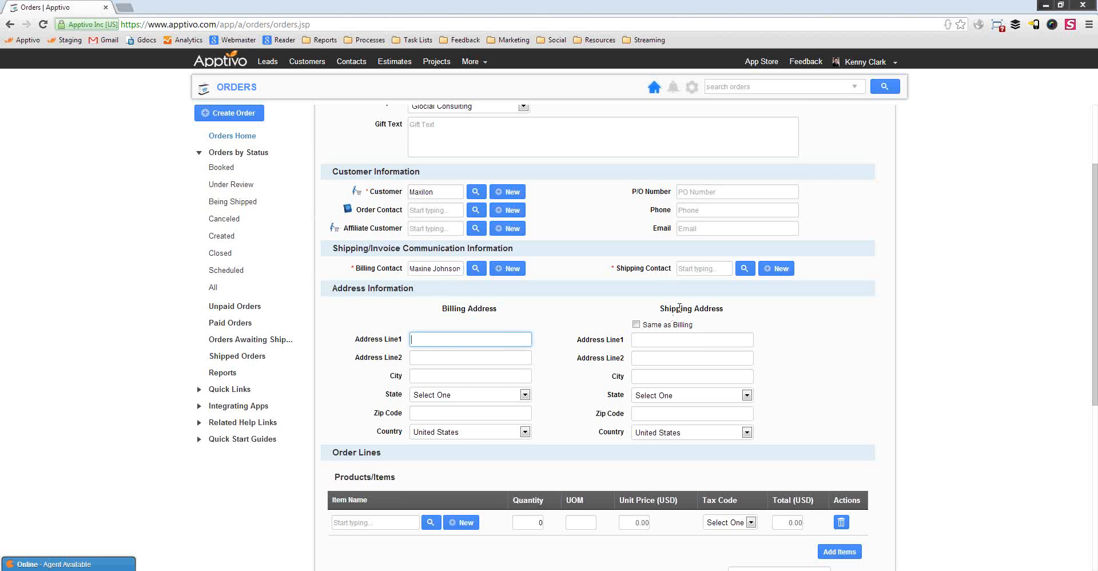
{"action": "key", "text": "Tab"}
{"action": "key", "text": "Tab"}
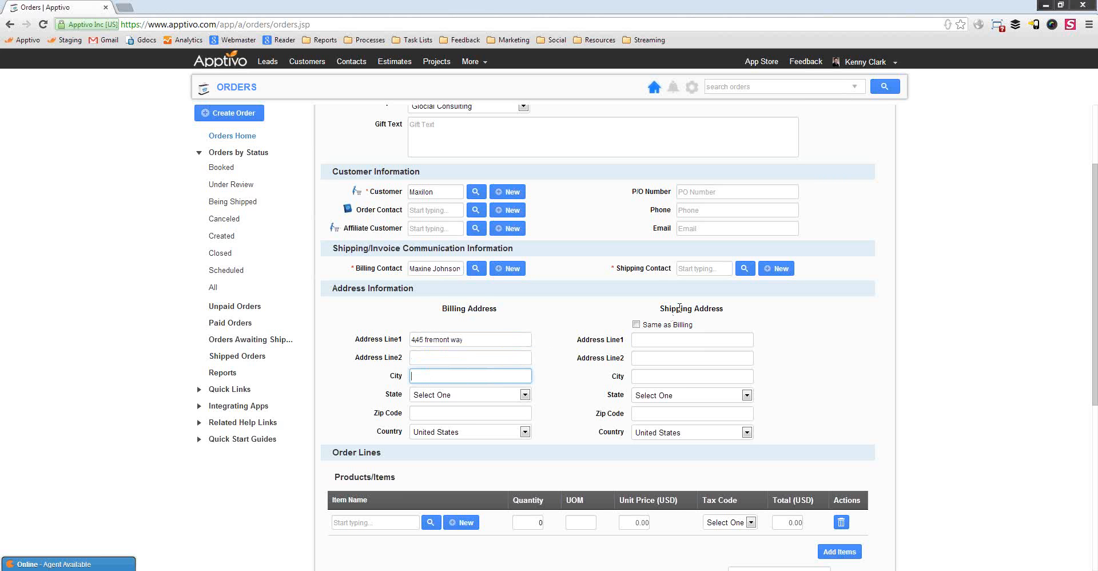
{"action": "type", "text": "orange"}
{"action": "key", "text": "Tab"}
{"action": "key", "text": "c"}
{"action": "key", "text": "Tab"}
{"action": "type", "text": "92485"}
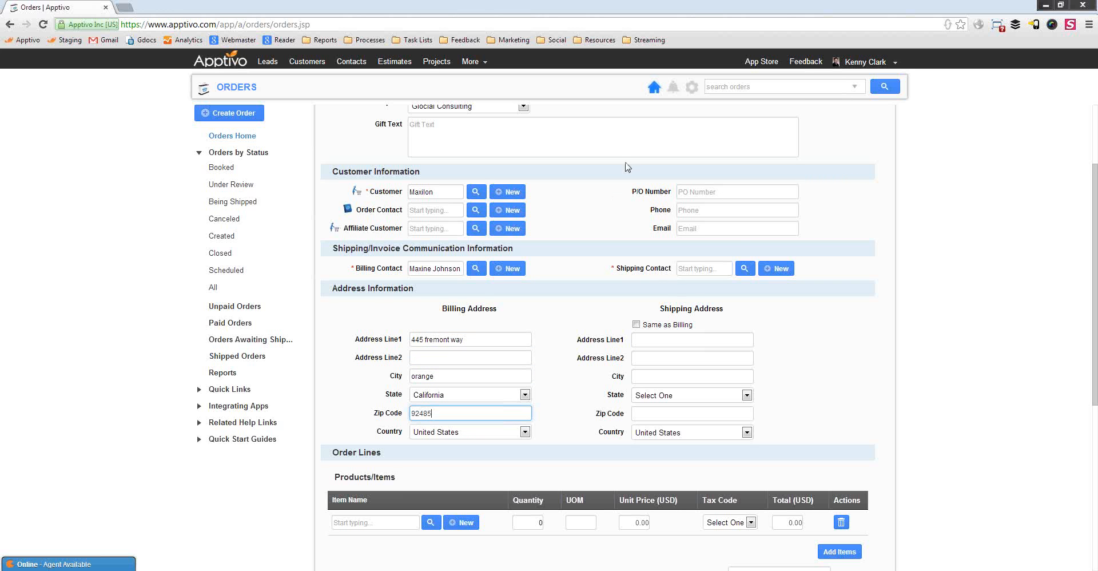
{"action": "left_click", "coordinate": [807, 327]}
{"action": "left_click", "coordinate": [745, 268]}
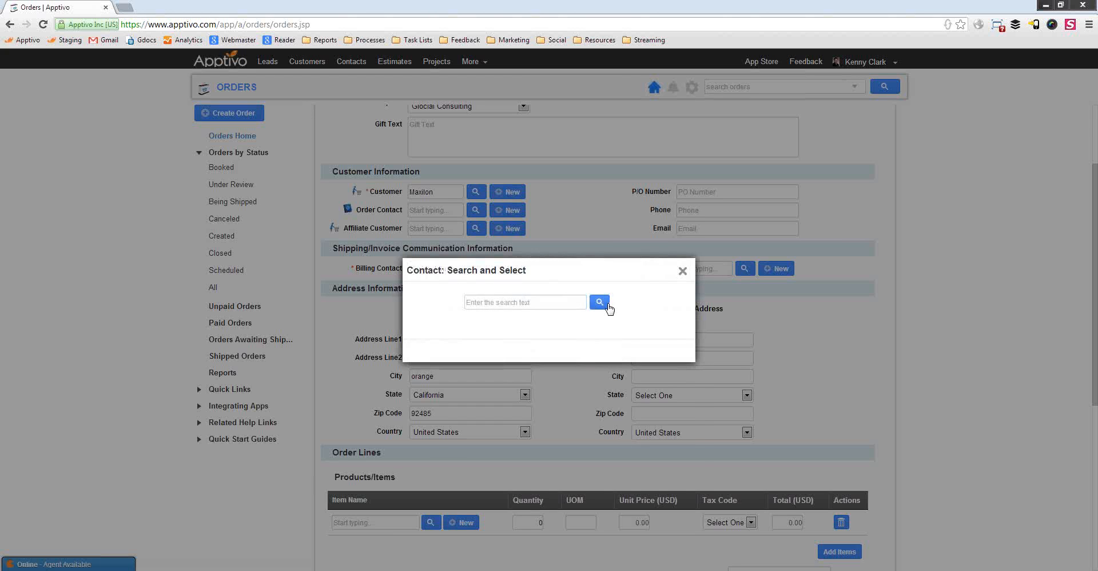
{"action": "left_click", "coordinate": [600, 304]}
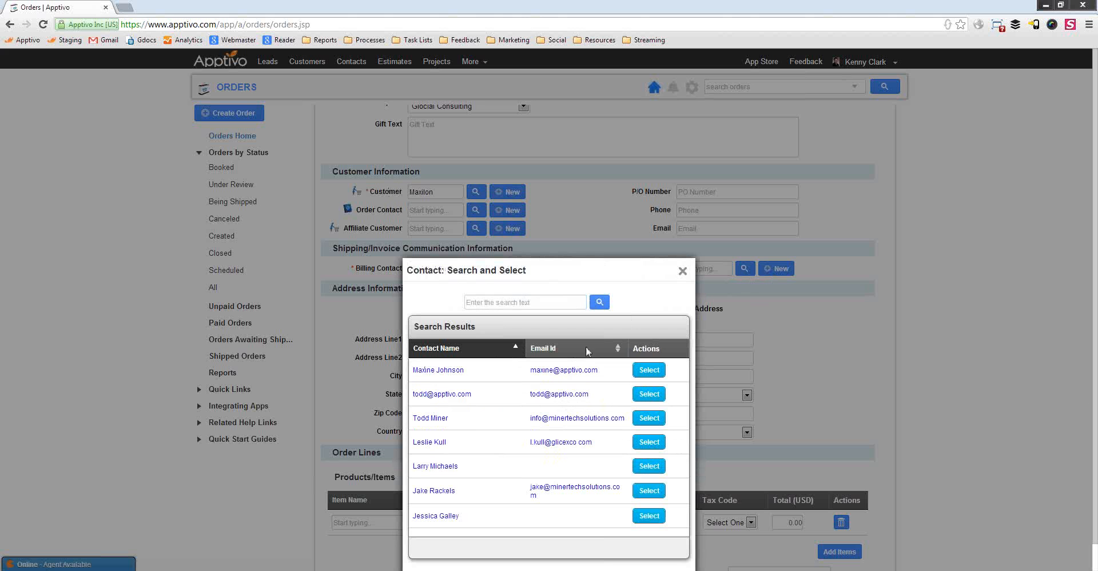
{"action": "left_click", "coordinate": [444, 443]}
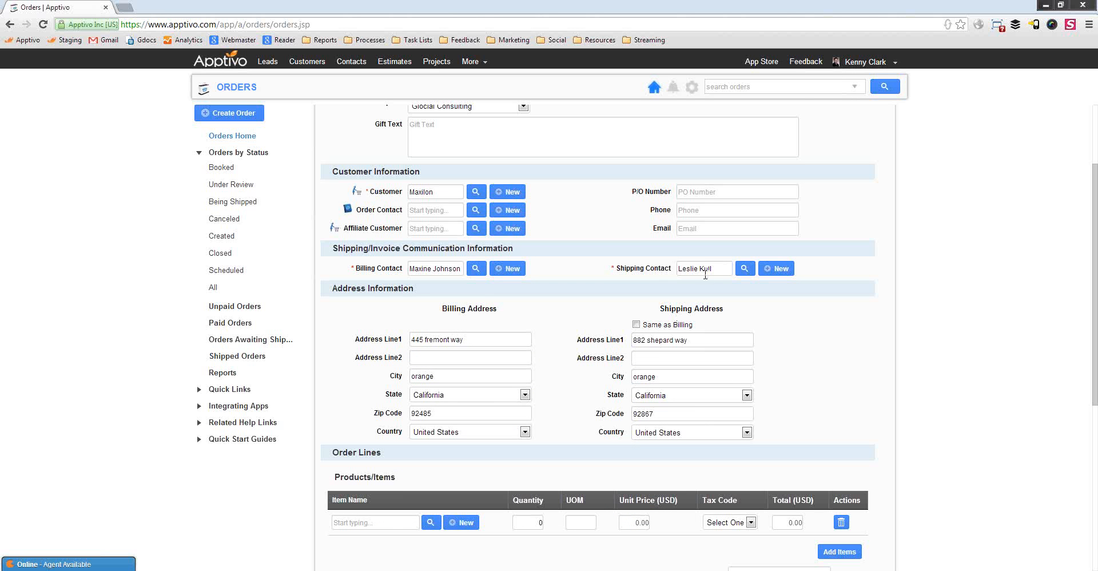
{"action": "left_click_drag", "start_coordinate": [713, 269], "coordinate": [684, 270]}
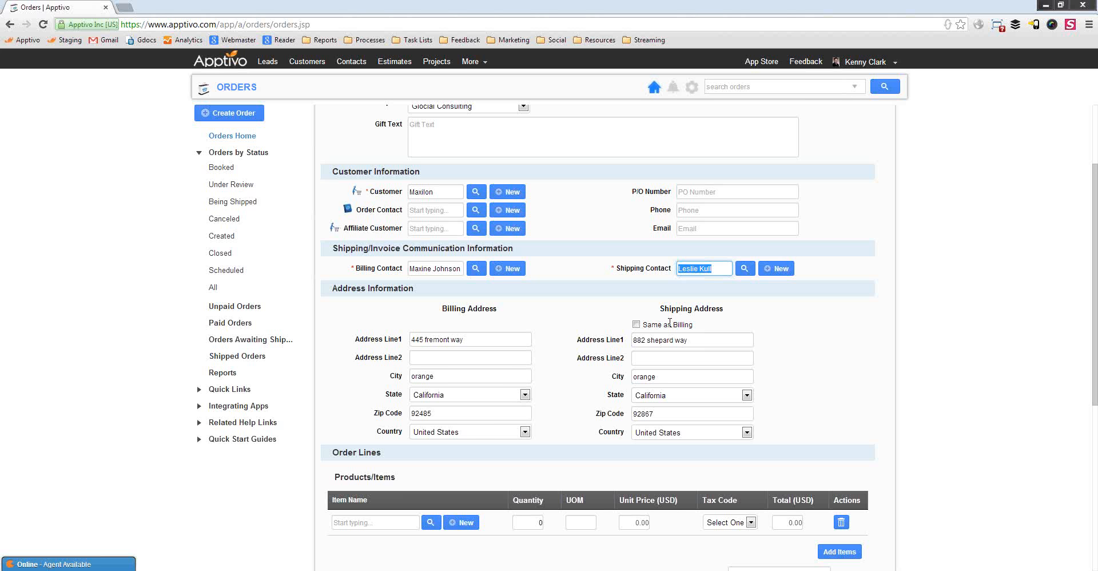
{"action": "left_click", "coordinate": [706, 271]}
Create item Hp Server Class A priced 2500 on the first order line and add a second line
{"action": "scroll", "coordinate": [881, 400], "scroll_direction": "down", "scroll_amount": 1}
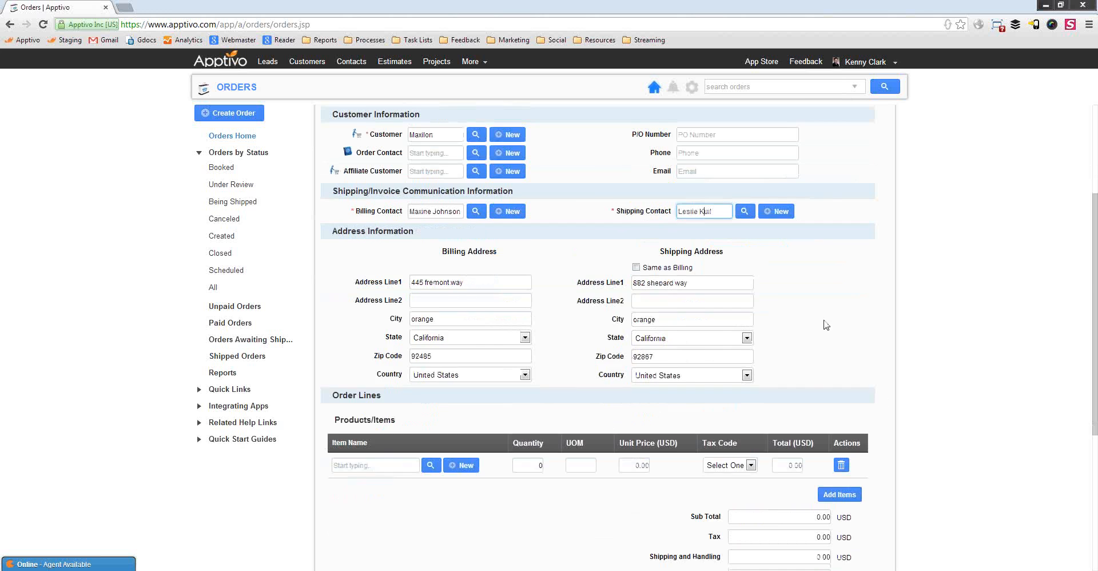
{"action": "scroll", "coordinate": [825, 325], "scroll_direction": "down", "scroll_amount": 3}
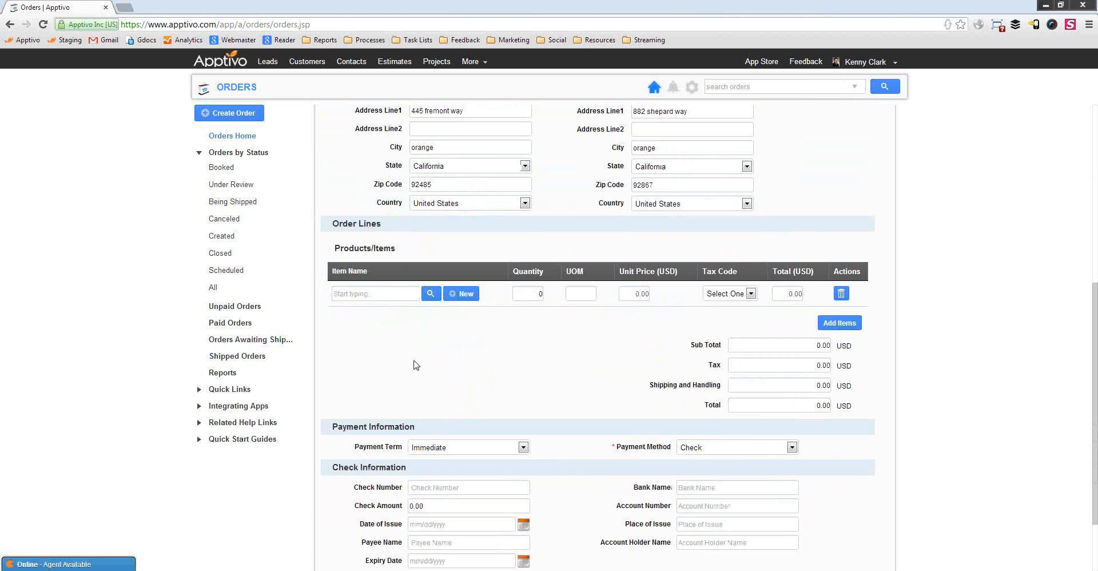
{"action": "scroll", "coordinate": [416, 365], "scroll_direction": "down", "scroll_amount": 2}
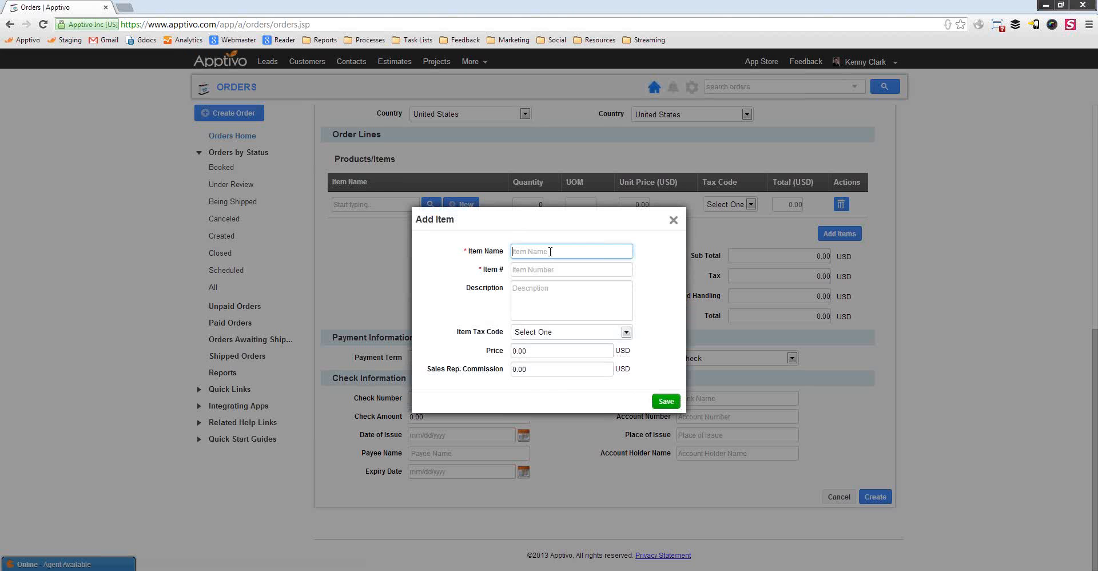
{"action": "type", "text": "Hop"}
{"action": "type", "text": " Server class"}
{"action": "key", "text": "BackSpace"}
{"action": "key", "text": "BackSpace"}
{"action": "key", "text": "BackSpace"}
{"action": "key", "text": "BackSpace"}
{"action": "key", "text": "BackSpace"}
{"action": "type", "text": "Class A"}
{"action": "key", "text": "Tab"}
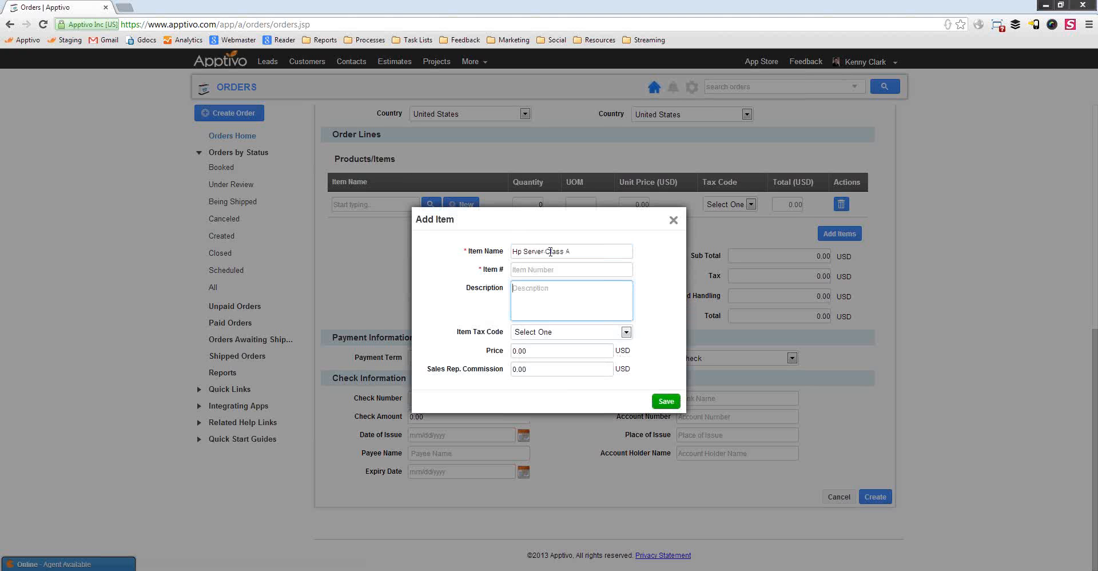
{"action": "key", "text": "Tab"}
{"action": "key", "text": "Tab"}
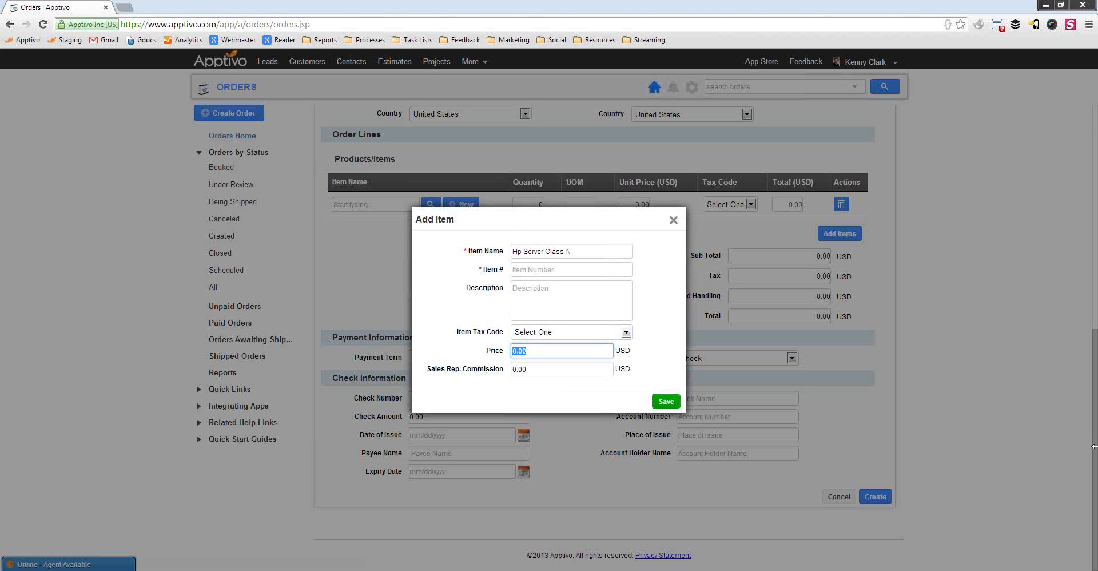
{"action": "type", "text": "2500"}
{"action": "left_click", "coordinate": [677, 401]}
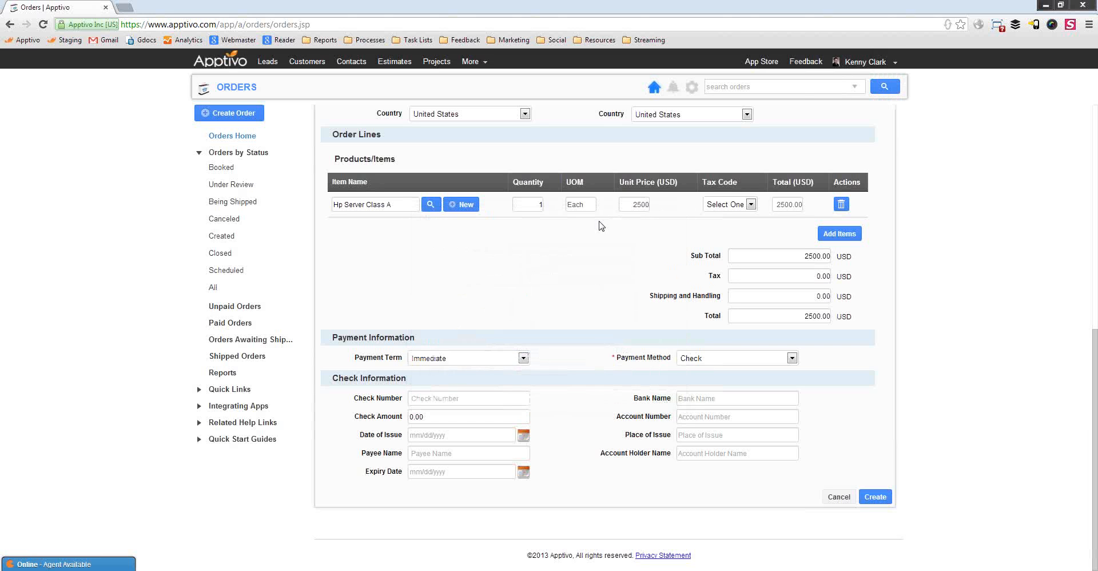
{"action": "left_click", "coordinate": [839, 233]}
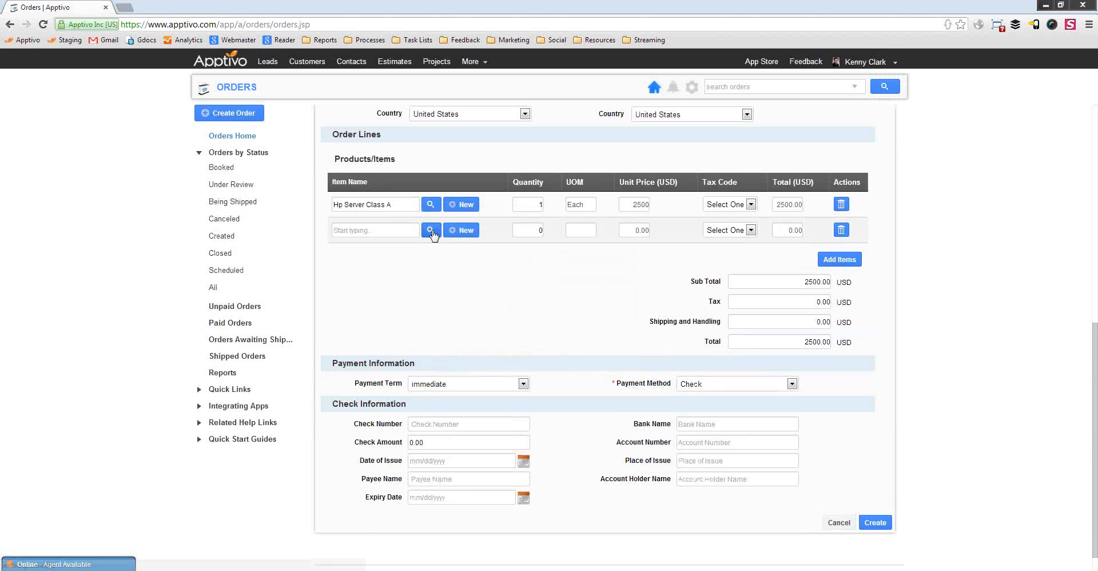
Search the item catalogue and put Dell Server on the second order line
{"action": "left_click", "coordinate": [391, 229]}
{"action": "type", "text": "dell"}
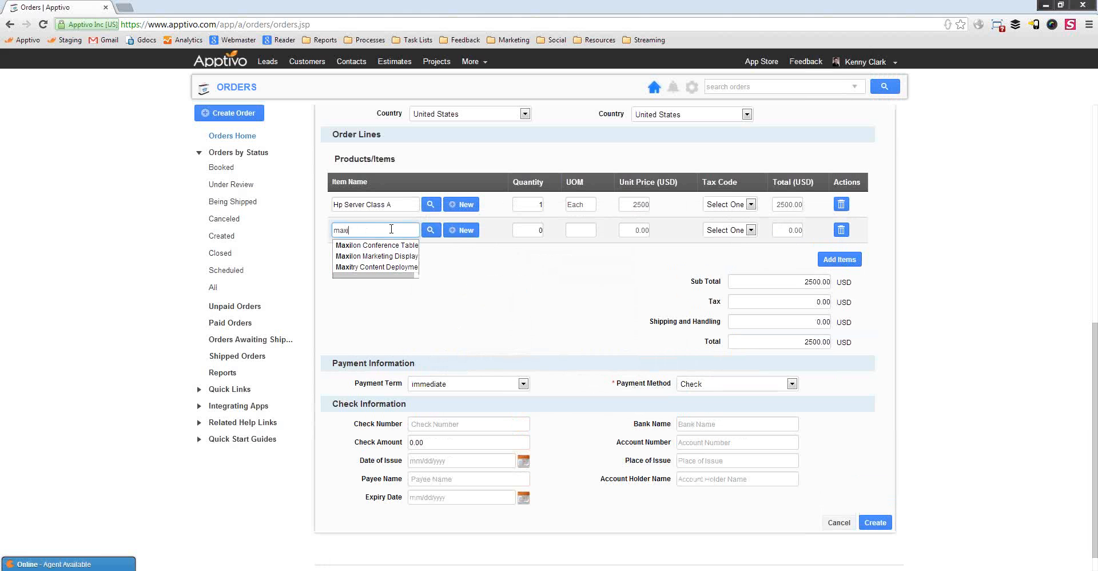
{"action": "left_click", "coordinate": [431, 230]}
{"action": "left_click", "coordinate": [590, 296]}
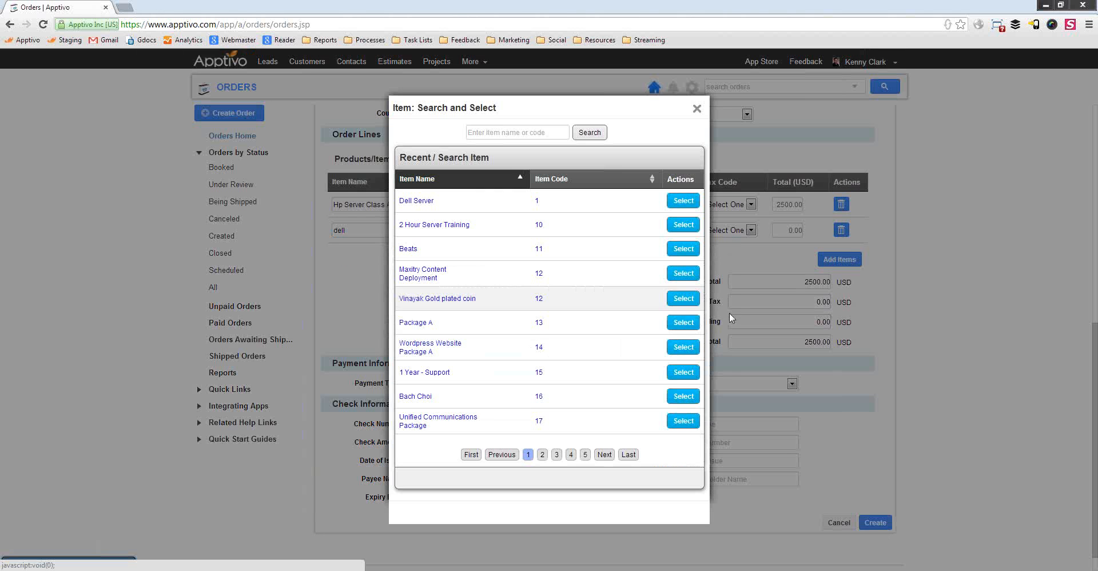
{"action": "left_click", "coordinate": [423, 201]}
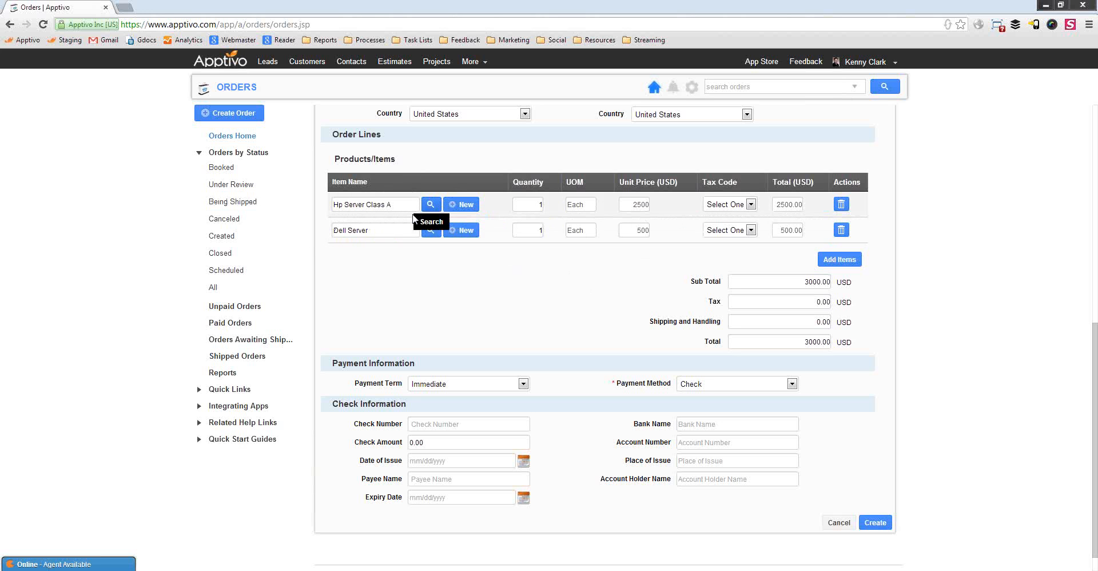
Set quantities to 3 Hp Server Class A and 4 Dell Server, totalling 9500.00
{"action": "double_click", "coordinate": [537, 204]}
{"action": "type", "text": "3"}
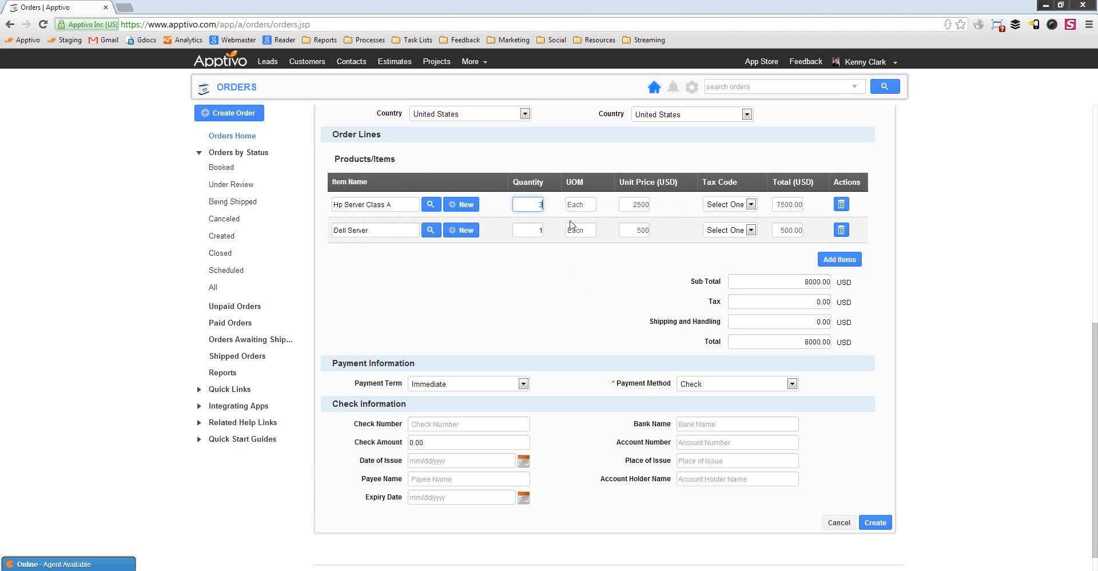
{"action": "double_click", "coordinate": [538, 230]}
{"action": "type", "text": "4"}
{"action": "left_click", "coordinate": [548, 280]}
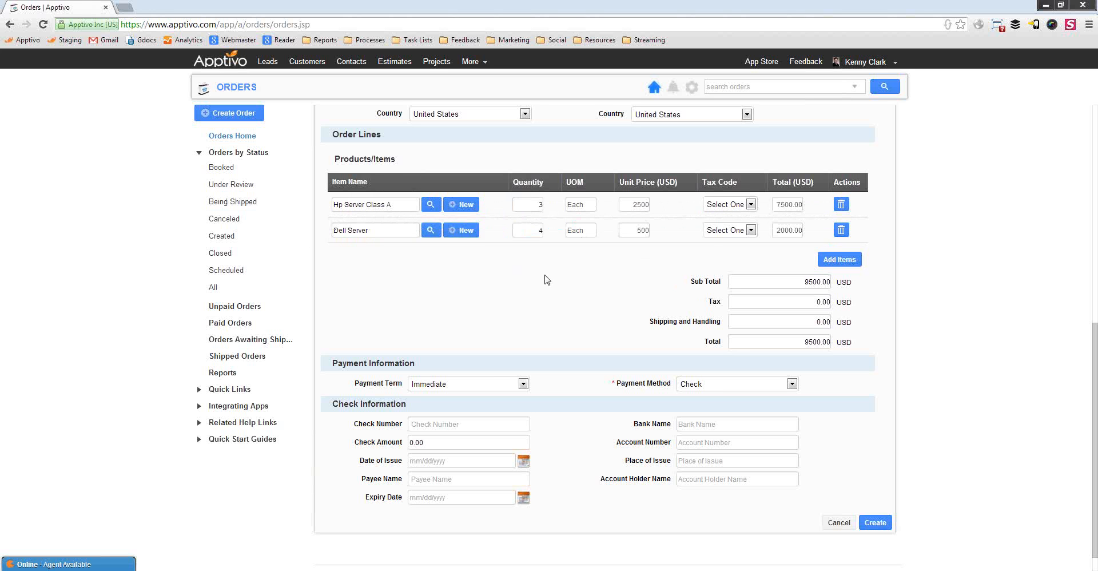
{"action": "left_click", "coordinate": [732, 204]}
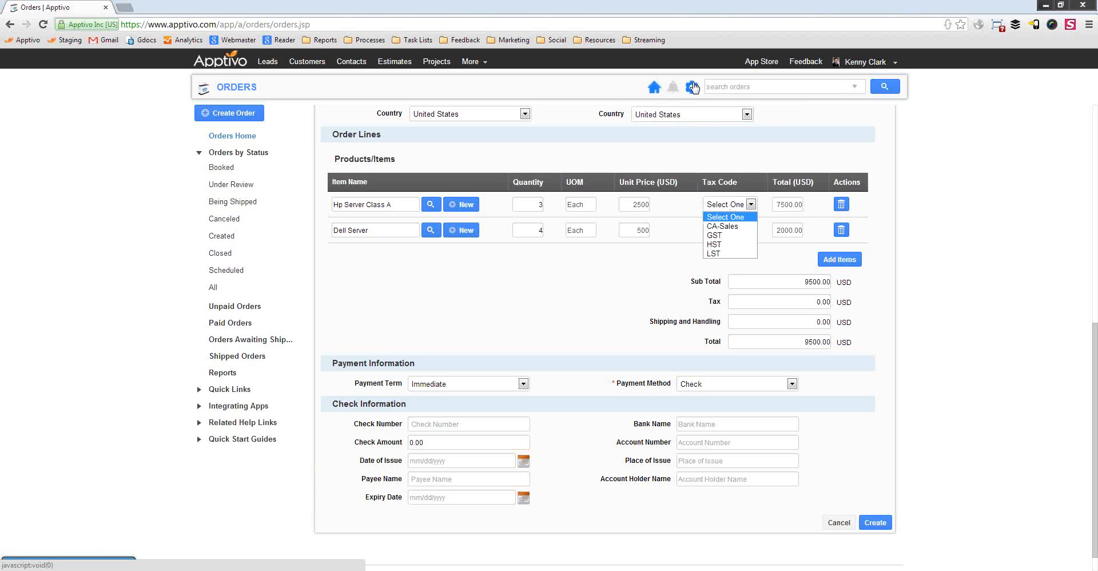
Look up 'tax codes manitoba apptivo' in a new tab and read the Apptivo Answers article
{"action": "key", "text": "ctrl+t"}
{"action": "type", "text": "ta"}
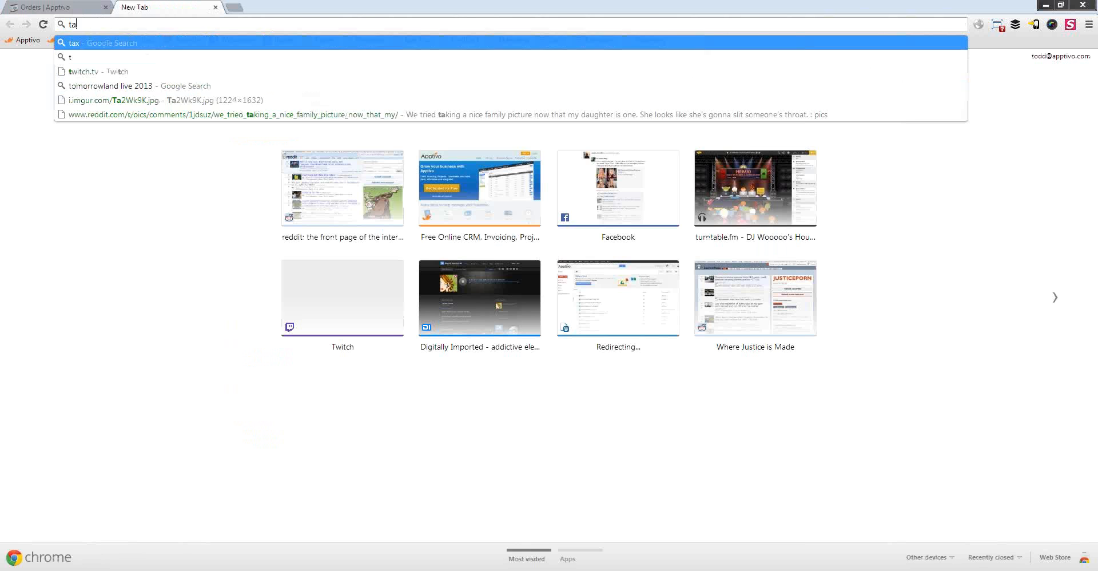
{"action": "type", "text": "x codes manitob"}
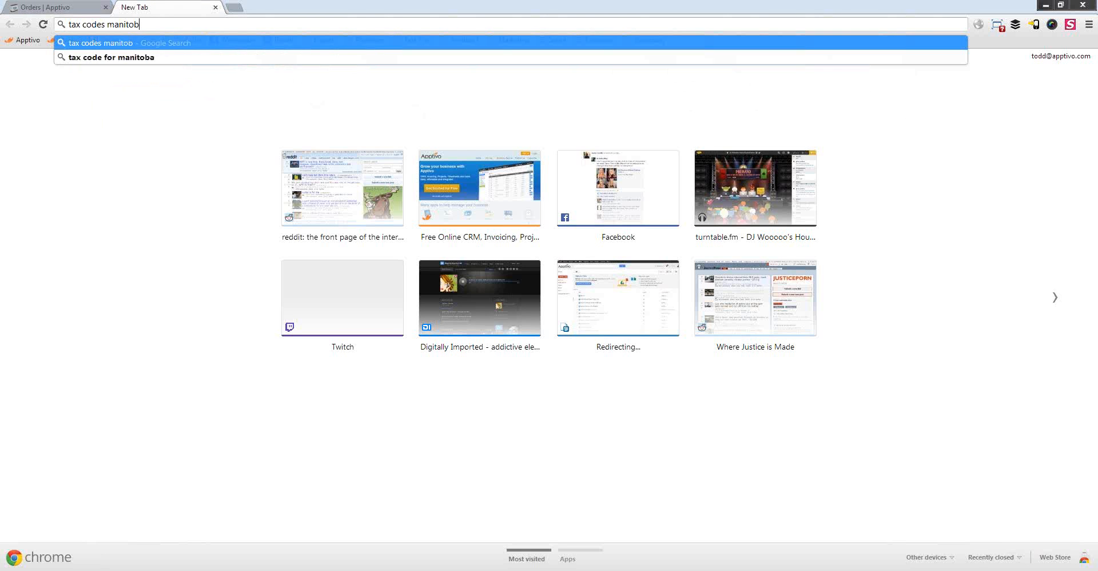
{"action": "type", "text": "a apptivo"}
{"action": "key", "text": "Return"}
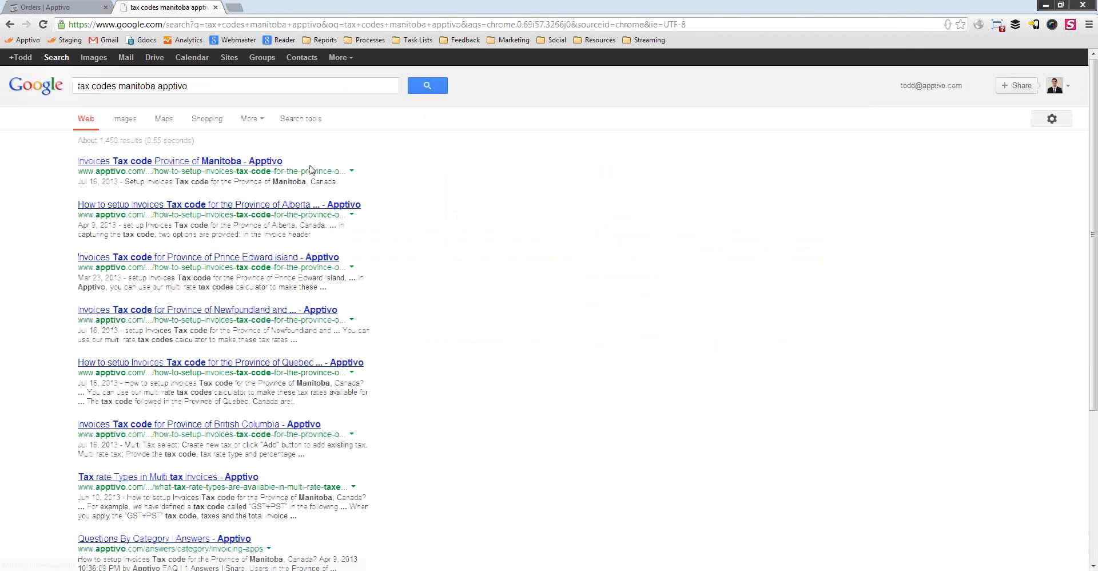
{"action": "left_click", "coordinate": [190, 164]}
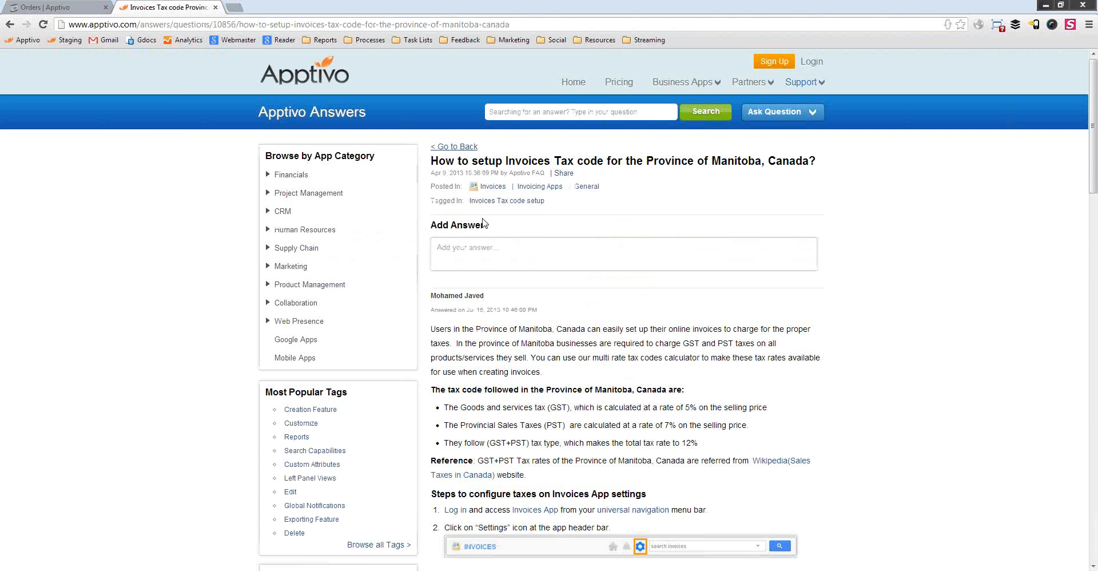
{"action": "scroll", "coordinate": [673, 328], "scroll_direction": "down", "scroll_amount": 5}
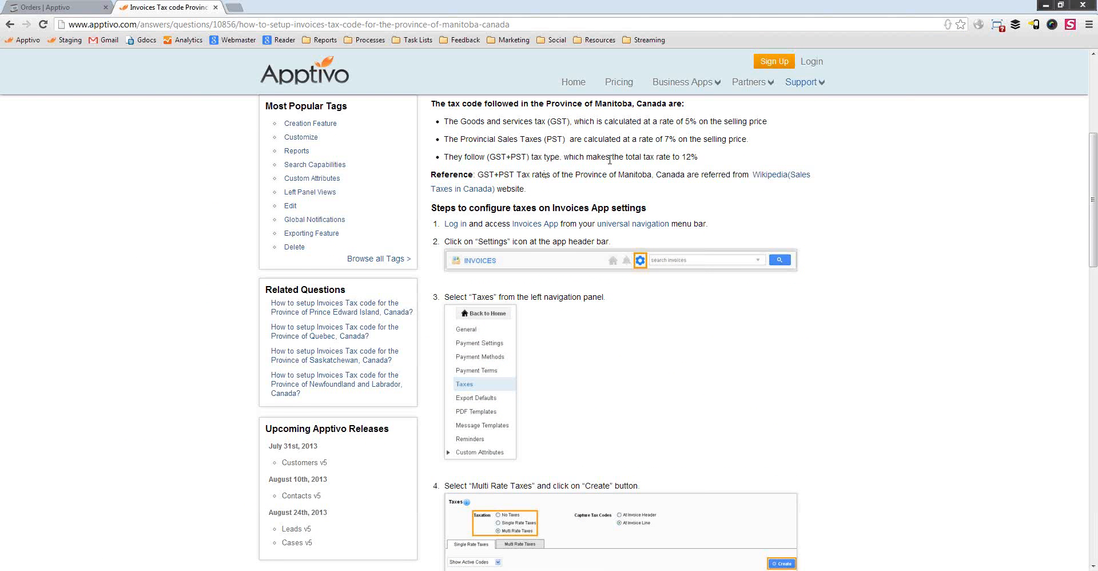
{"action": "scroll", "coordinate": [610, 160], "scroll_direction": "down", "scroll_amount": 9}
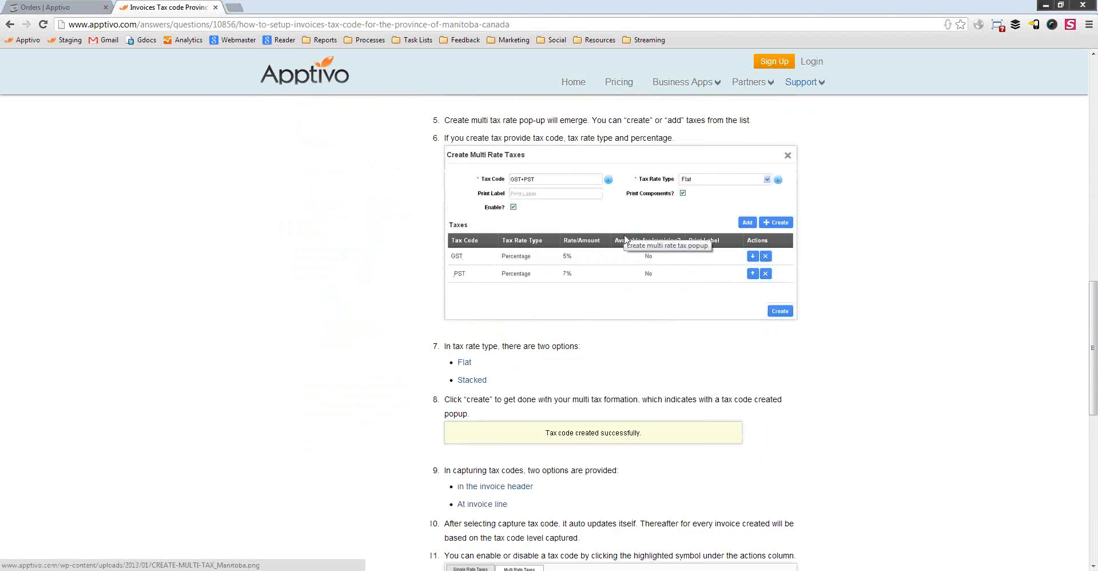
{"action": "scroll", "coordinate": [625, 239], "scroll_direction": "down", "scroll_amount": 7}
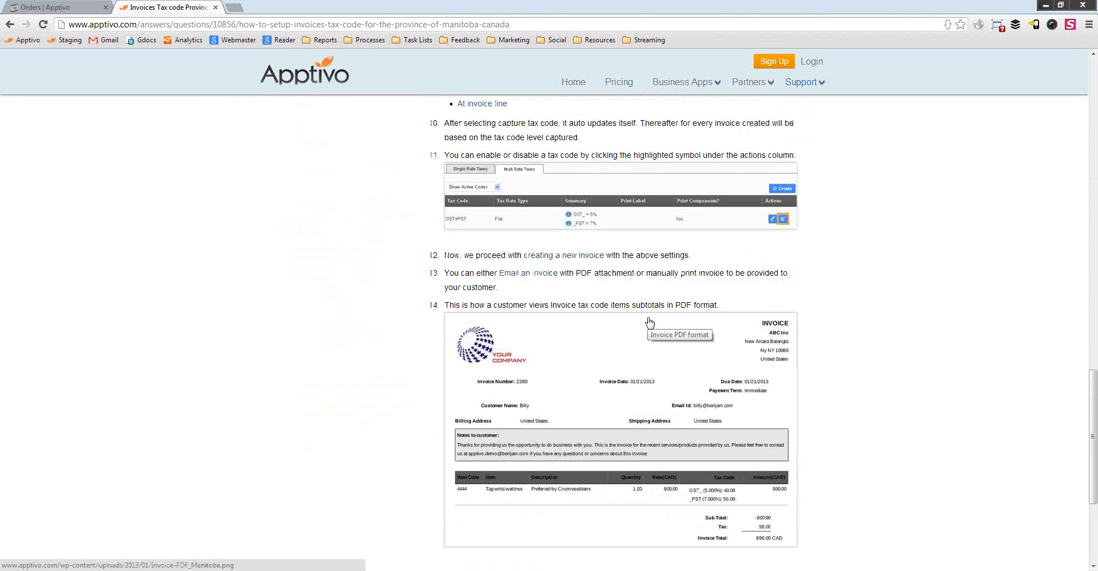
{"action": "scroll", "coordinate": [649, 321], "scroll_direction": "up", "scroll_amount": 15}
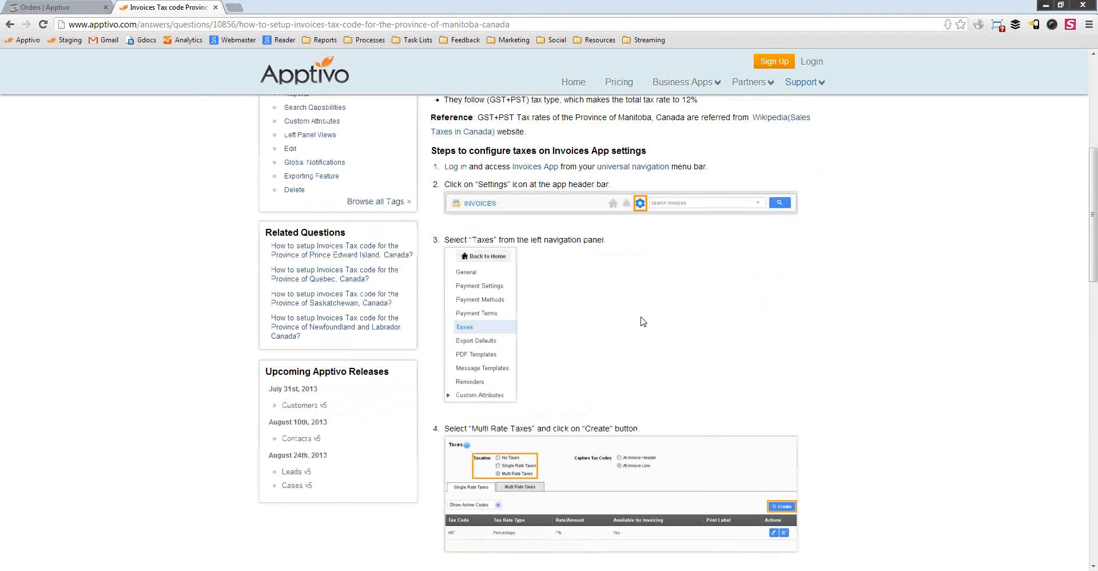
{"action": "key", "text": "ctrl+shift+Tab"}
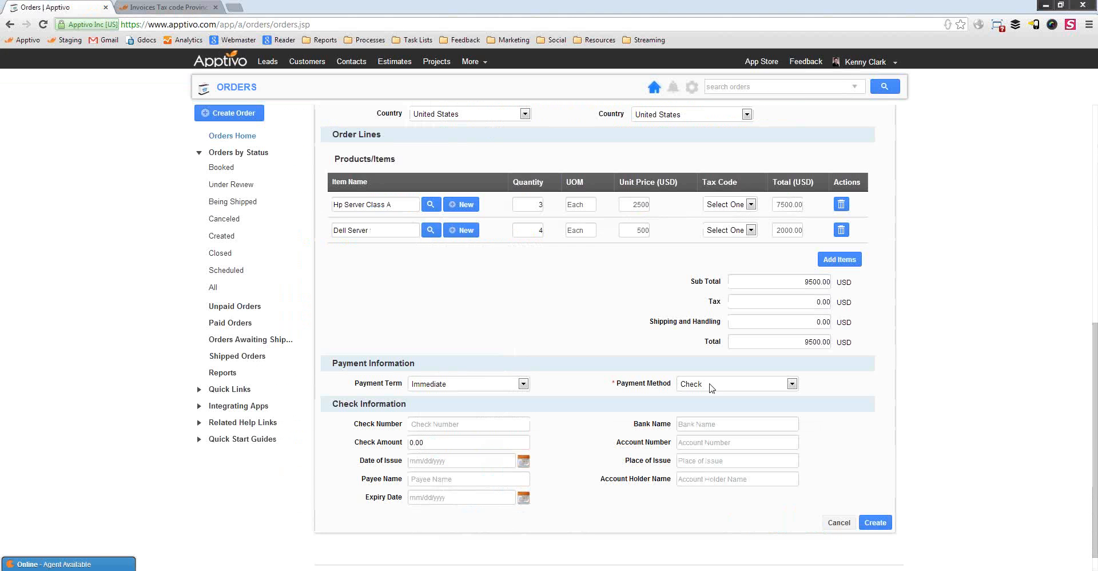
Apply the CA-Sales tax code to both order lines, adding 760.00 tax for a 10260.00 total
{"action": "left_click", "coordinate": [726, 205]}
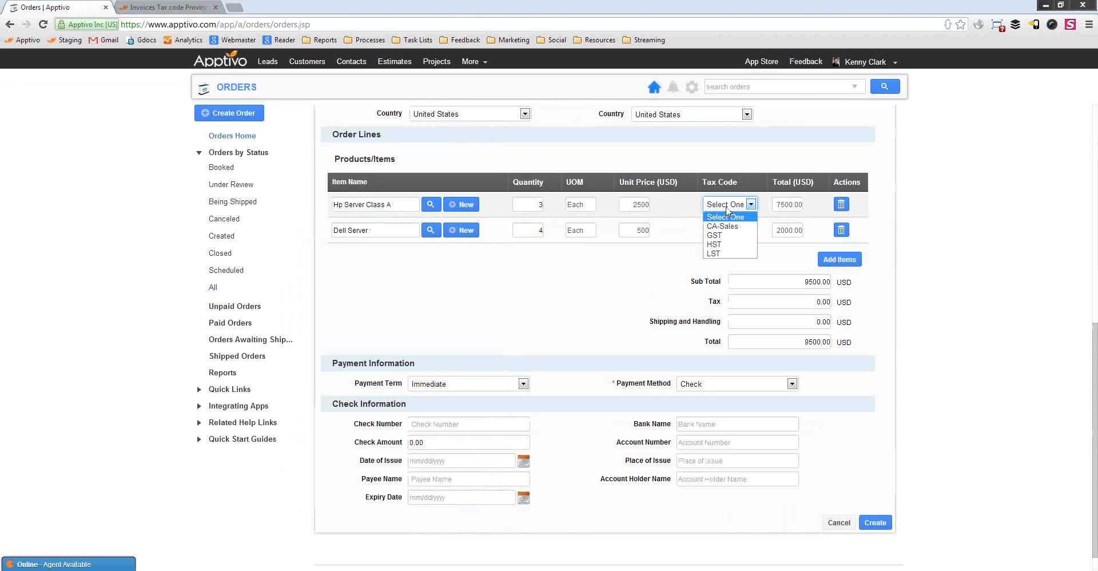
{"action": "left_click", "coordinate": [723, 226]}
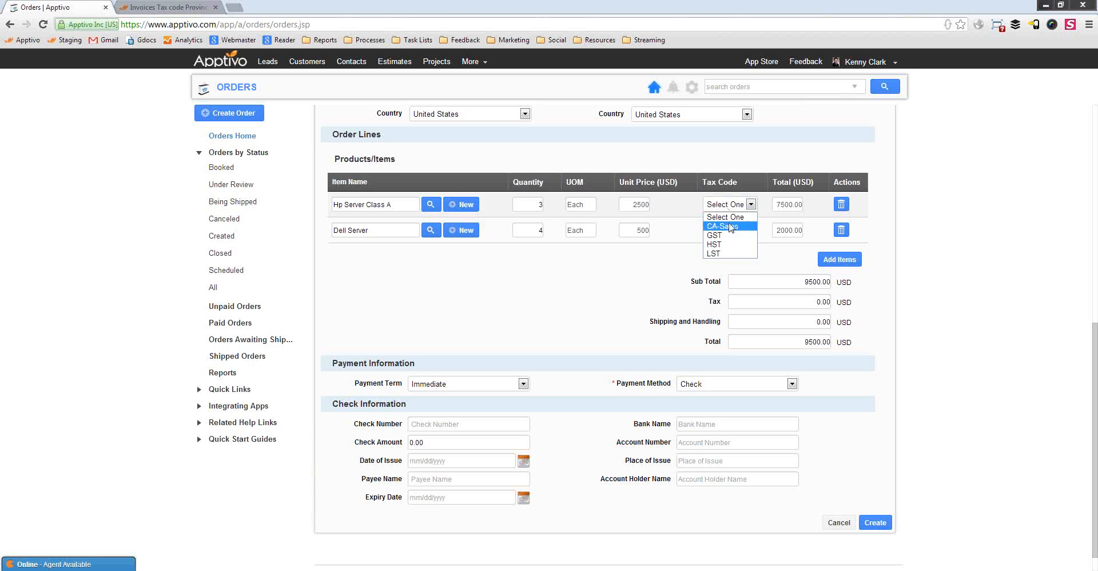
{"action": "left_click", "coordinate": [727, 230]}
{"action": "left_click", "coordinate": [725, 255]}
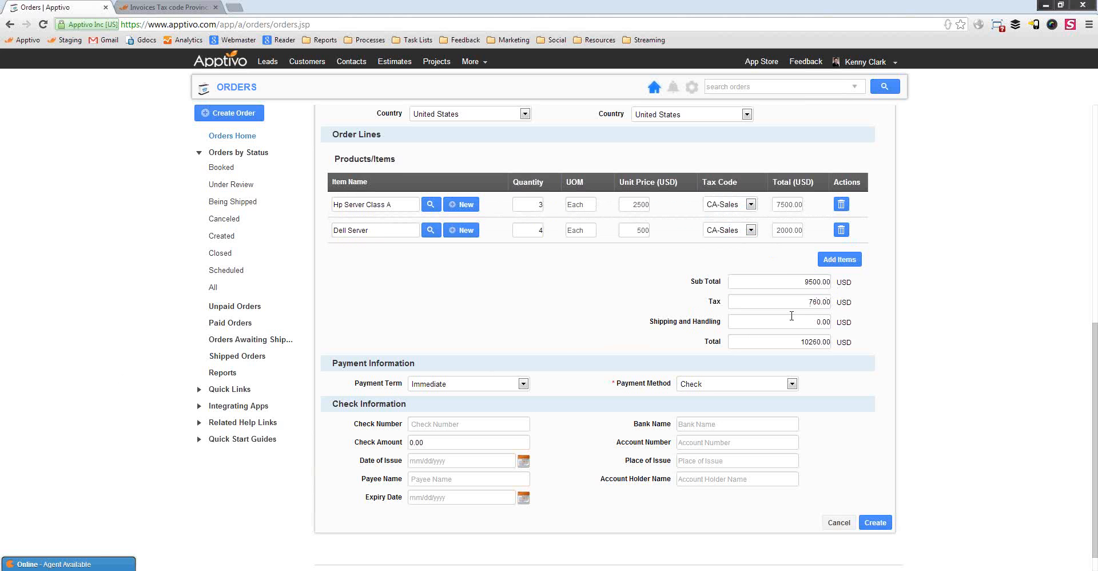
Select Priority Mail International (6-10 Business days) as the order's shipping method
{"action": "scroll", "coordinate": [772, 323], "scroll_direction": "up", "scroll_amount": 6}
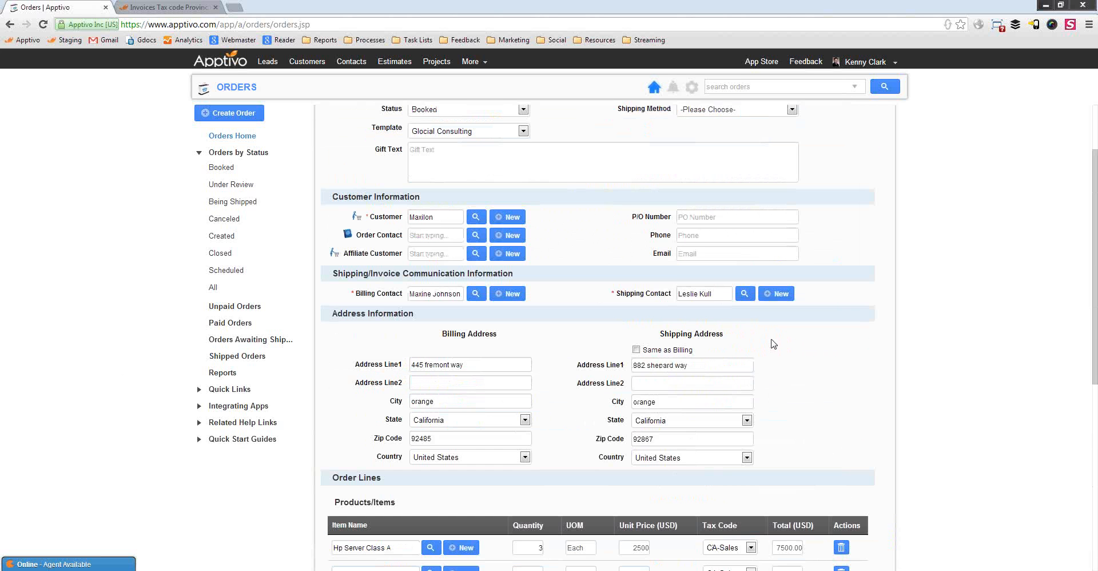
{"action": "scroll", "coordinate": [850, 385], "scroll_direction": "up", "scroll_amount": 2}
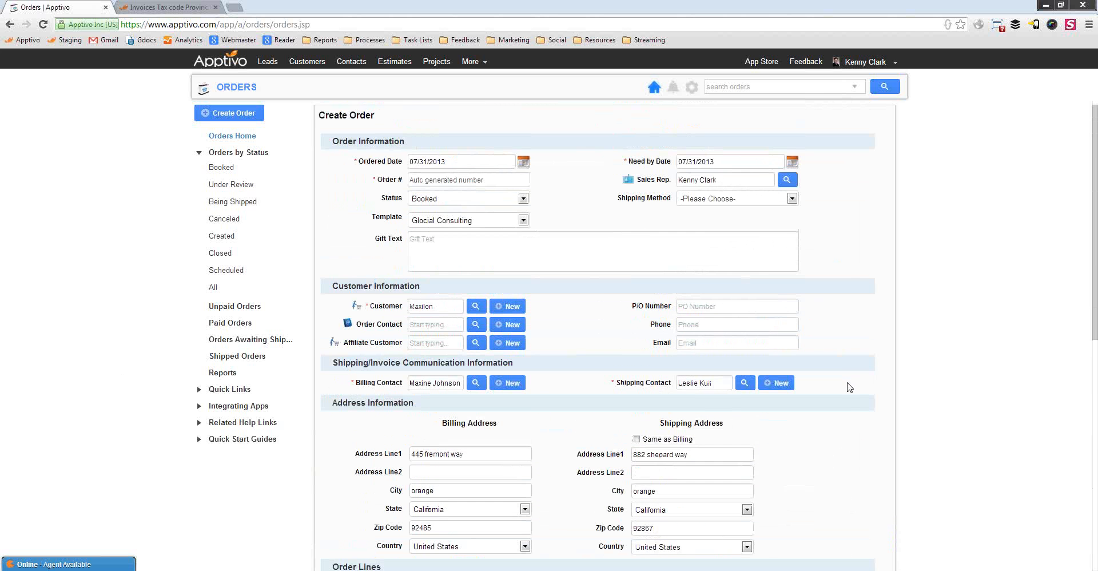
{"action": "left_click", "coordinate": [746, 197]}
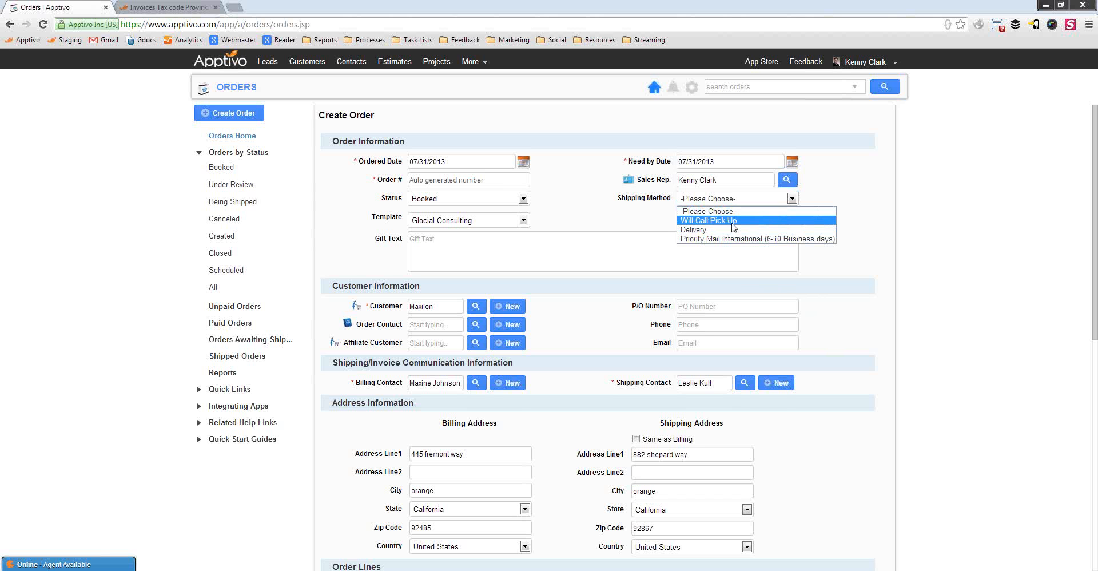
{"action": "left_click", "coordinate": [716, 239]}
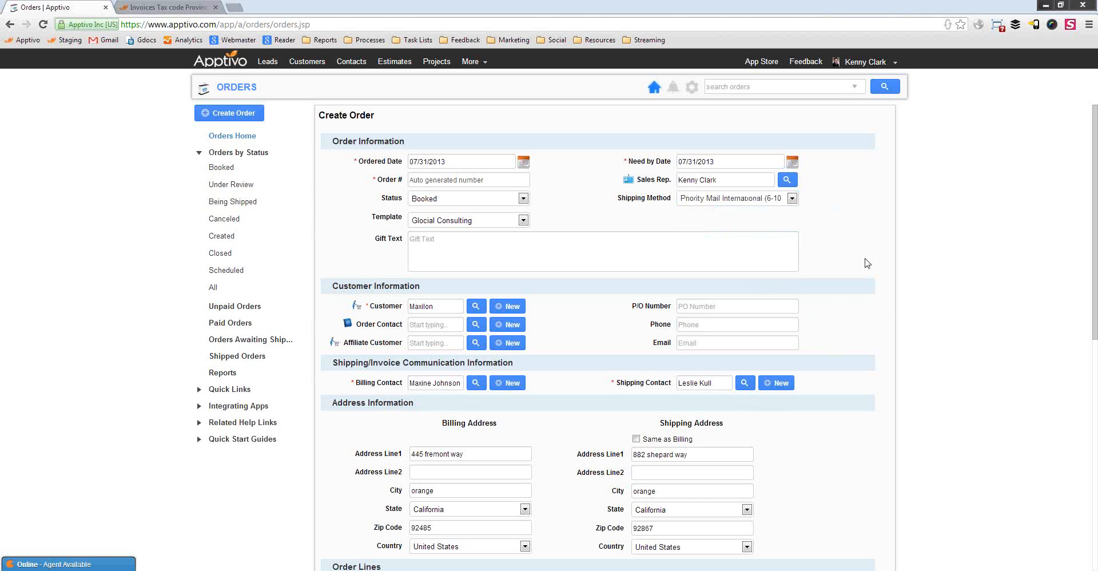
{"action": "scroll", "coordinate": [844, 317], "scroll_direction": "down", "scroll_amount": 8}
{"action": "left_click_drag", "start_coordinate": [793, 295], "coordinate": [883, 303]}
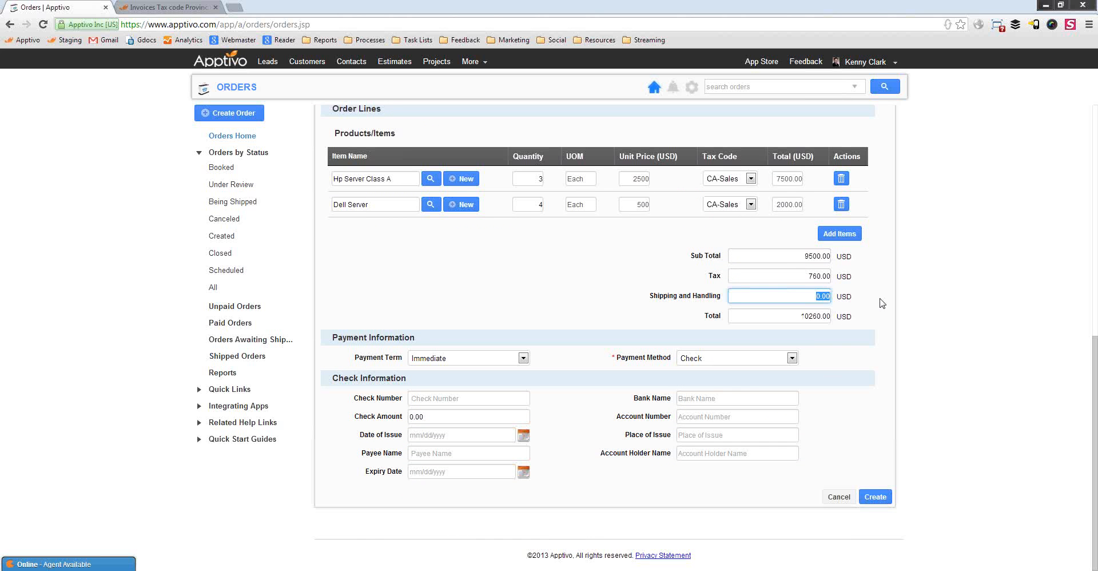
Charge 280.00 shipping and handling, making the total 10540.00 USD, and set the payment term to Net 30
{"action": "type", "text": "280"}
{"action": "left_click", "coordinate": [923, 367]}
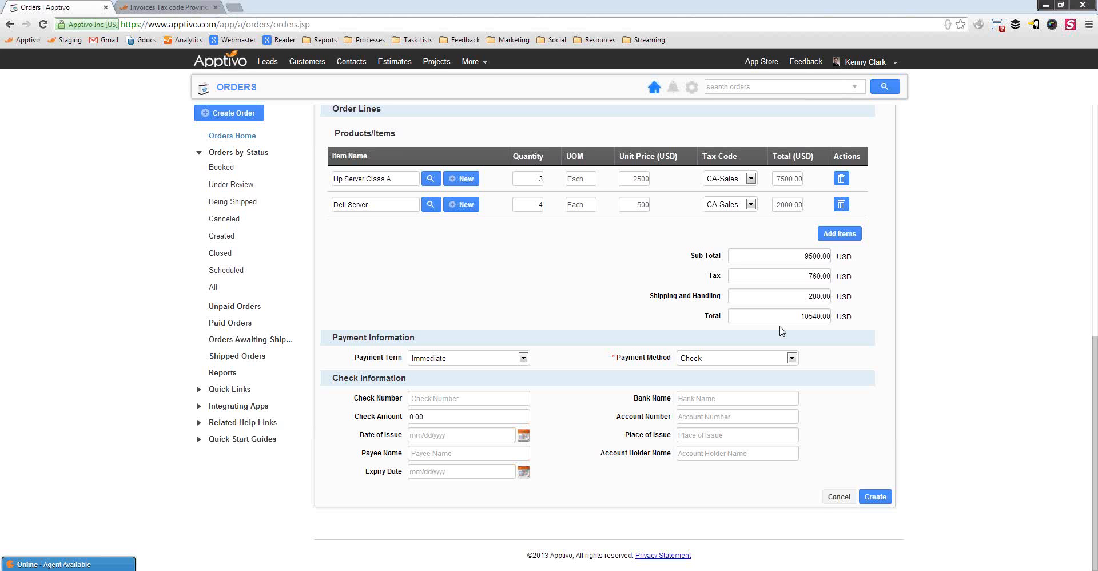
{"action": "left_click", "coordinate": [458, 357]}
{"action": "left_click", "coordinate": [444, 394]}
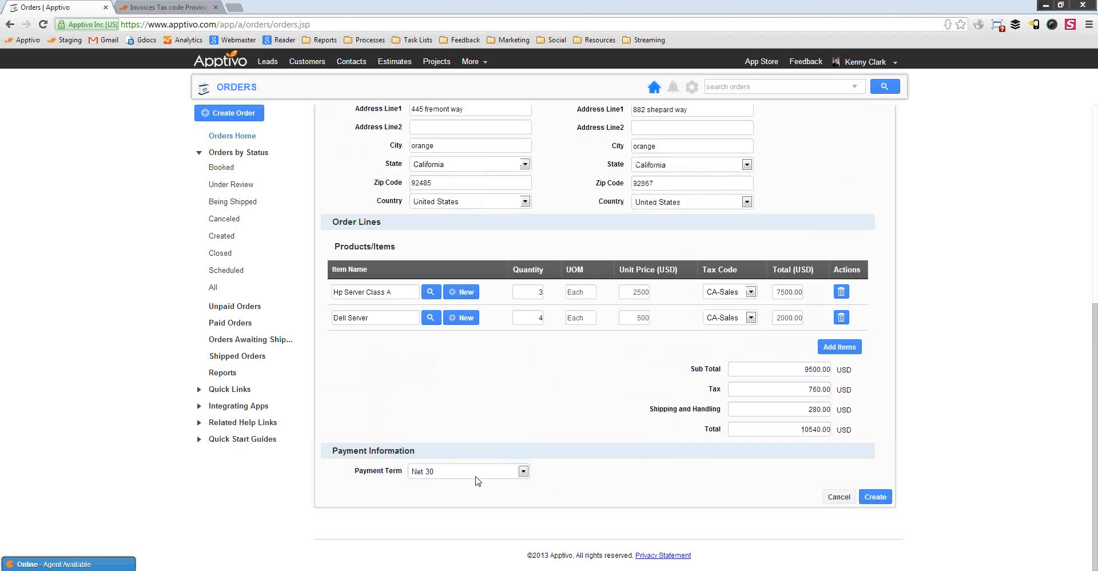
Create the order, saving it as ORD115 with status Booked and shipment SHIPMENT - ORD115
{"action": "left_click", "coordinate": [878, 501]}
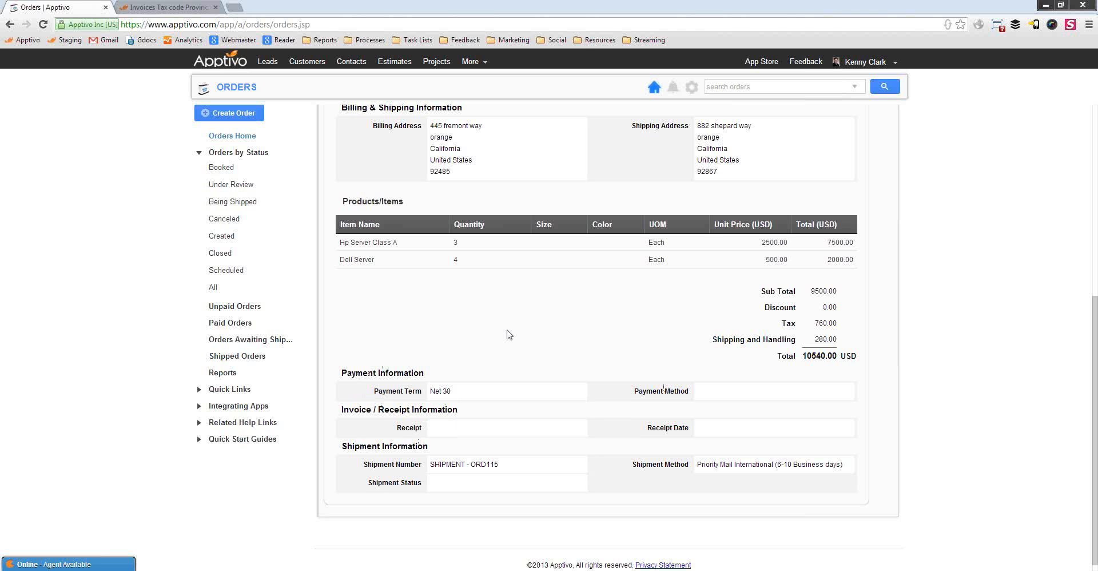
{"action": "scroll", "coordinate": [489, 412], "scroll_direction": "up", "scroll_amount": 6}
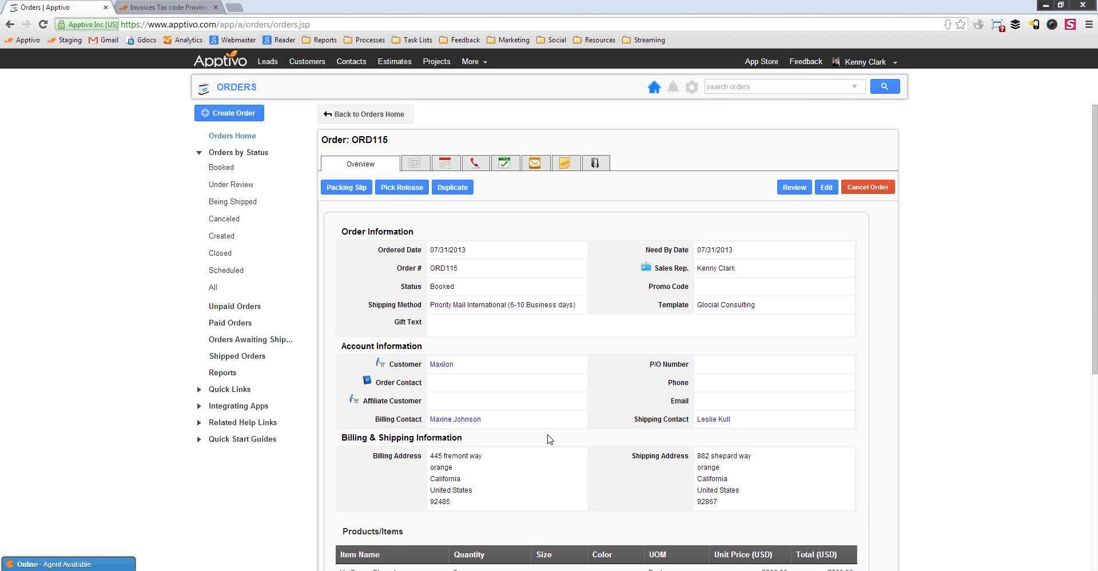
{"action": "key", "text": "alt+Tab"}
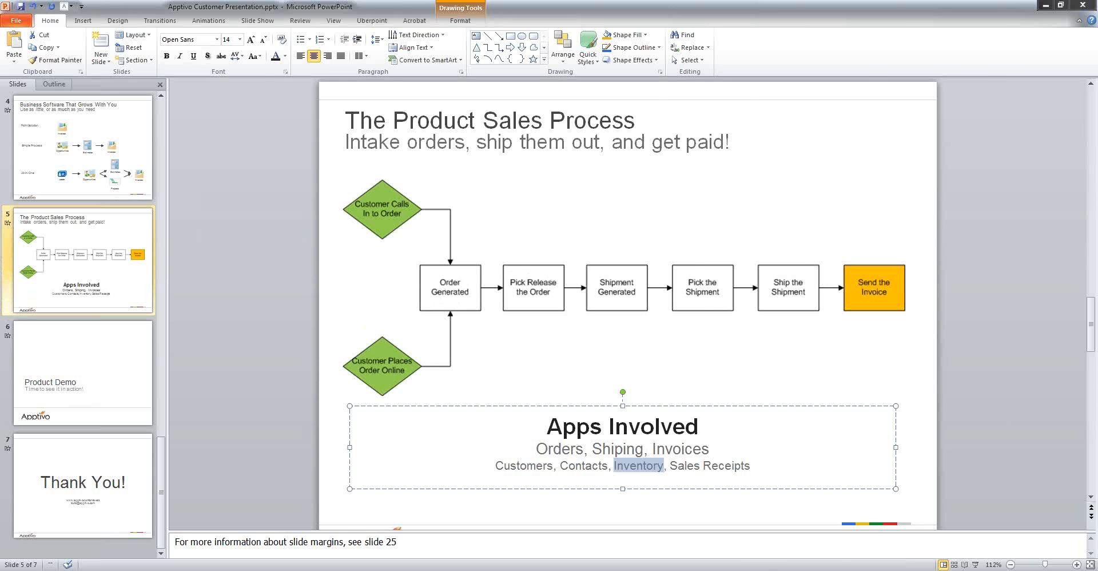
{"action": "key", "text": "alt+Tab"}
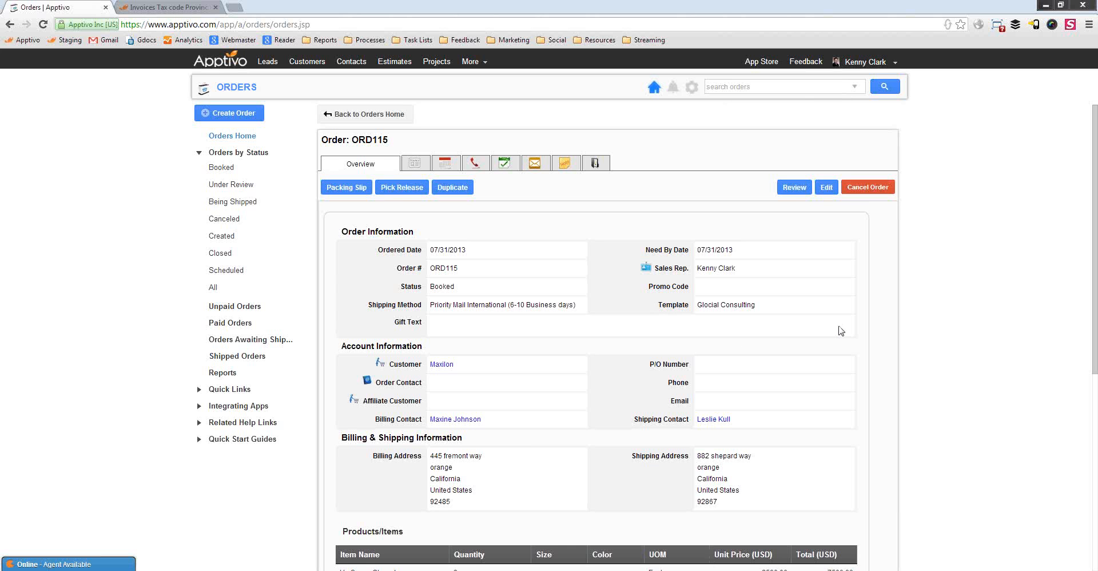
Pick release order ORD115
{"action": "left_click", "coordinate": [392, 188]}
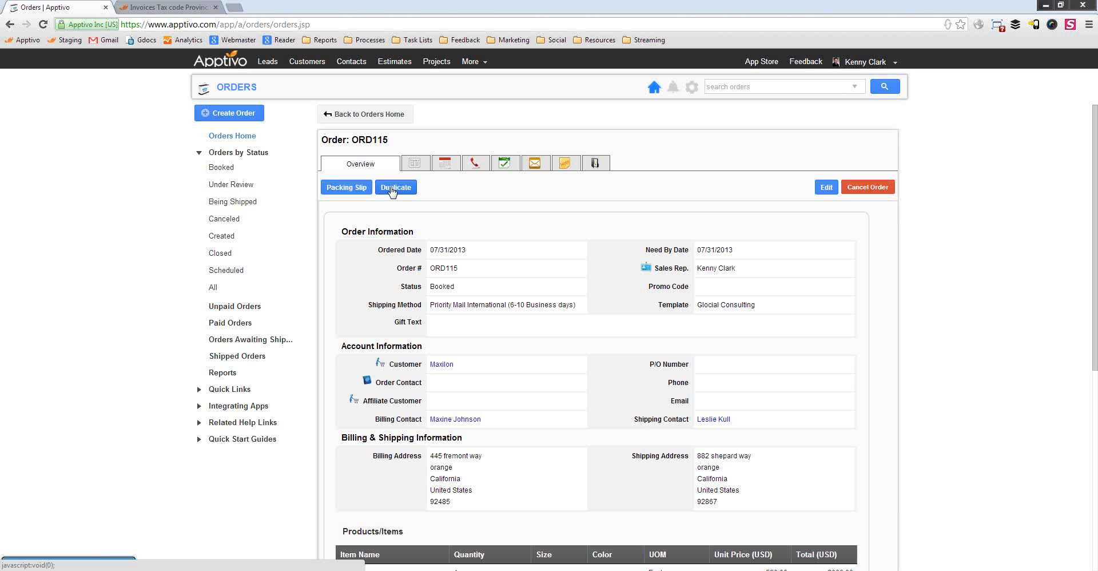
Save email notifications for canceled, picked, pick released and shipped orders, then view the Orders news feed
{"action": "left_click", "coordinate": [673, 89]}
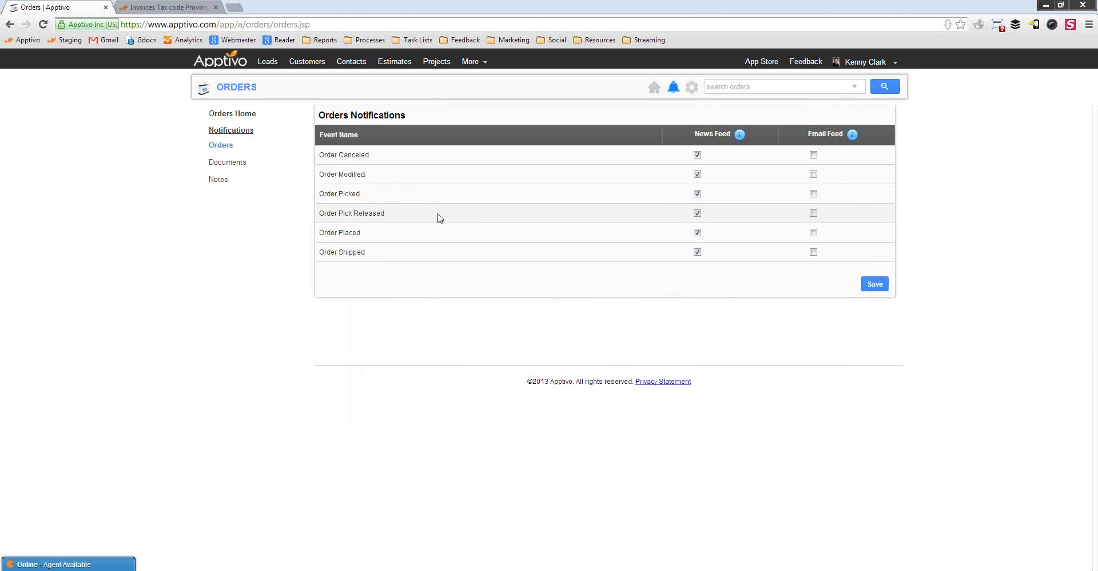
{"action": "left_click", "coordinate": [813, 213]}
{"action": "left_click", "coordinate": [813, 193]}
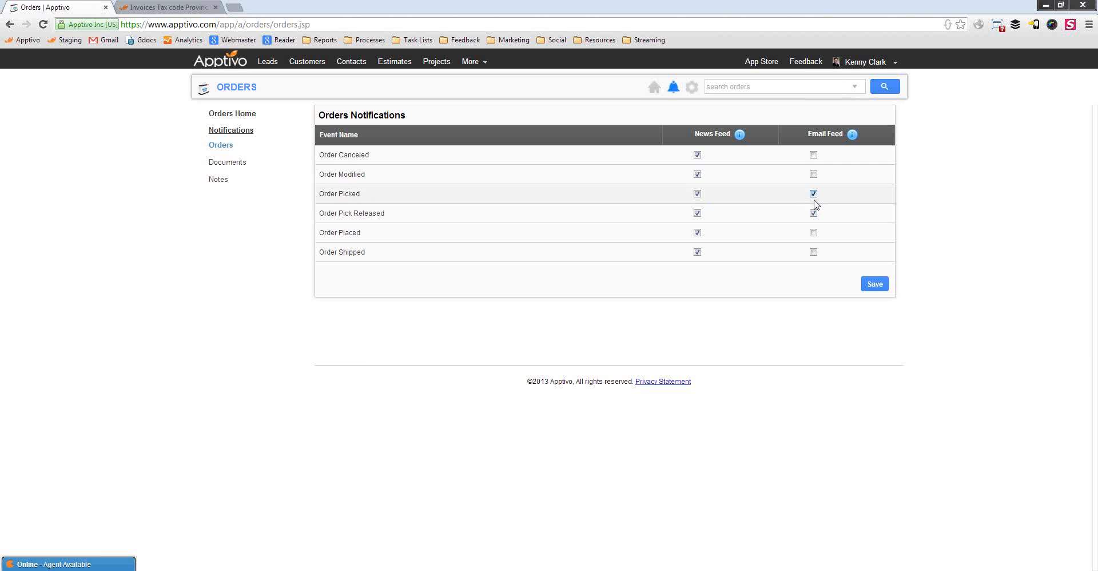
{"action": "left_click", "coordinate": [813, 232]}
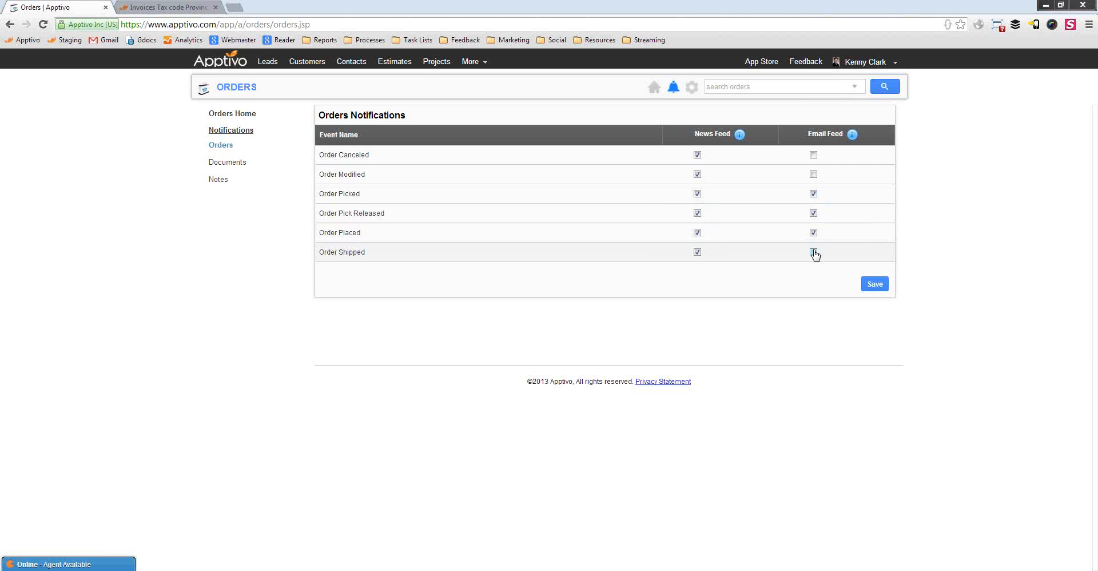
{"action": "left_click", "coordinate": [814, 252]}
{"action": "left_click", "coordinate": [813, 233]}
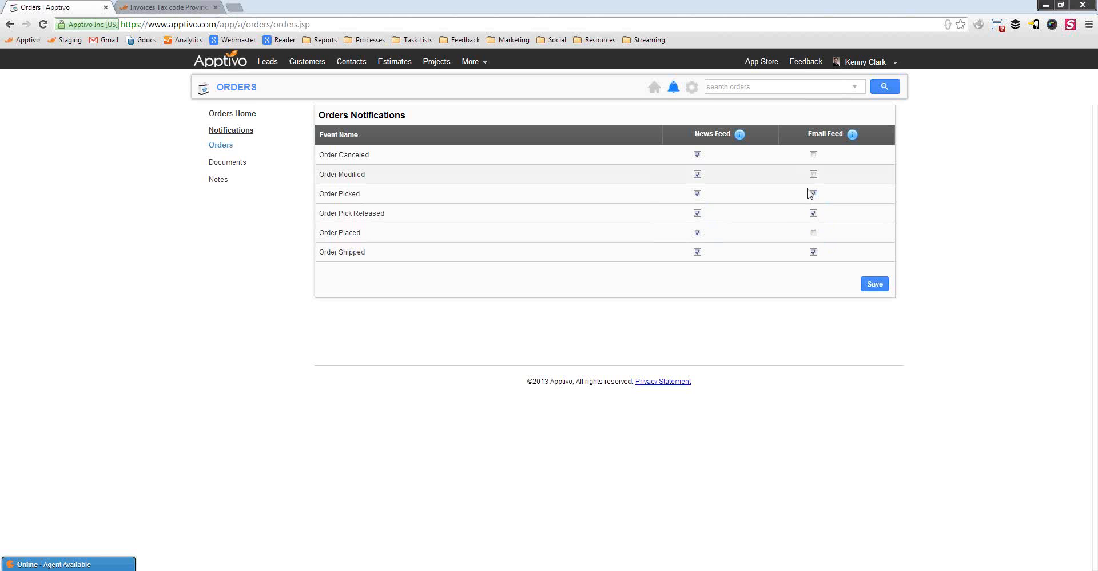
{"action": "left_click", "coordinate": [813, 155]}
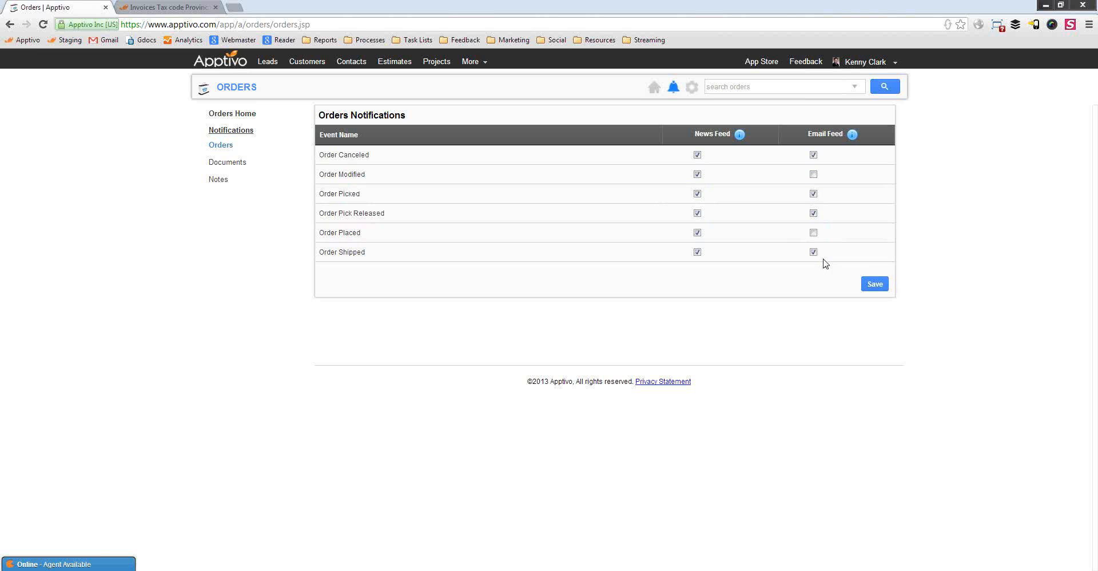
{"action": "left_click", "coordinate": [876, 284]}
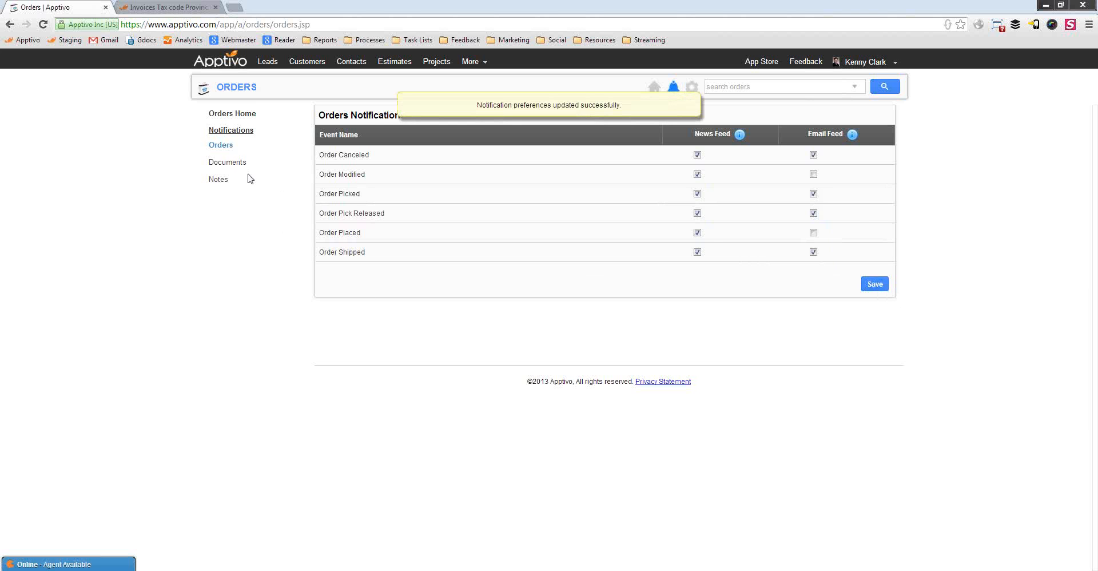
{"action": "left_click", "coordinate": [226, 113]}
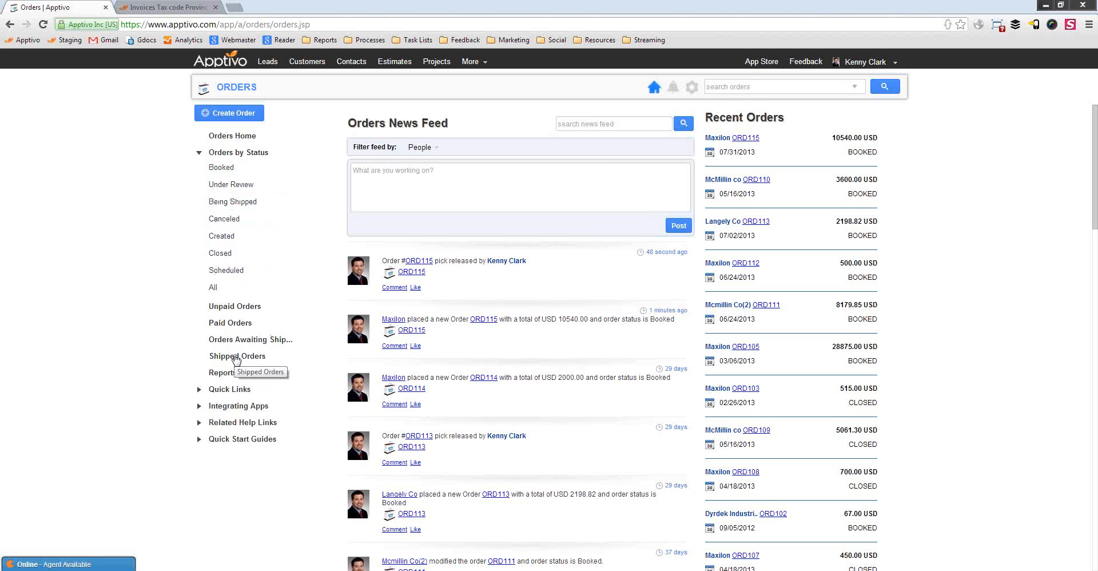
Show the Orders Awaiting Shipment list, with ORD115 for Maxilon at the top
{"action": "left_click", "coordinate": [248, 342]}
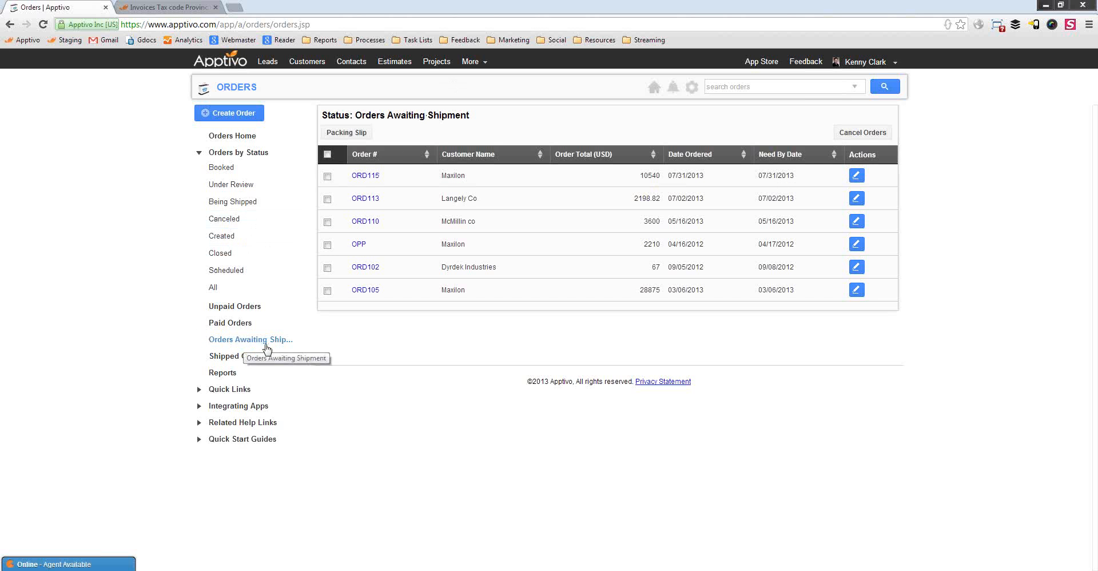
Go to the Shipping app under More > Supply Chain
{"action": "left_click", "coordinate": [475, 64]}
{"action": "mouse_move", "coordinate": [506, 189]}
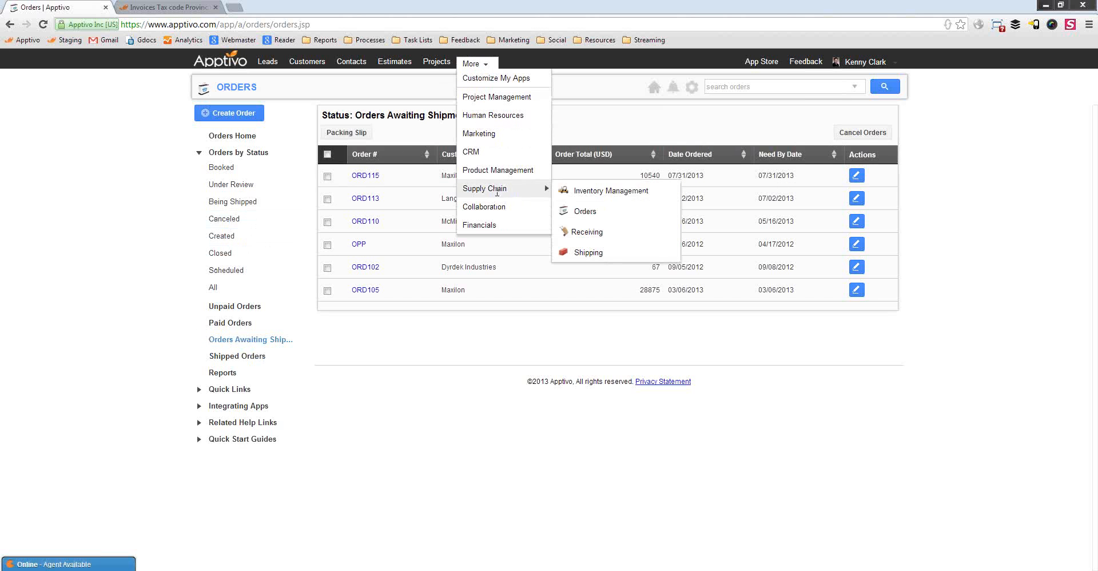
{"action": "left_click", "coordinate": [588, 253]}
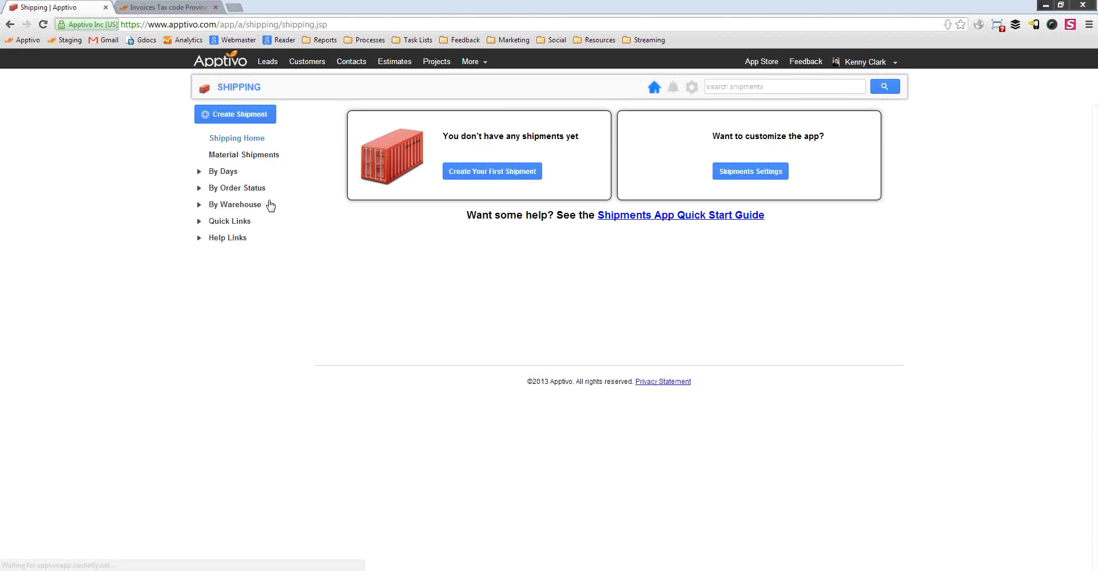
Filter shipments by Waiting to be picked status and return to order ORD115 from its shipment
{"action": "left_click", "coordinate": [254, 192]}
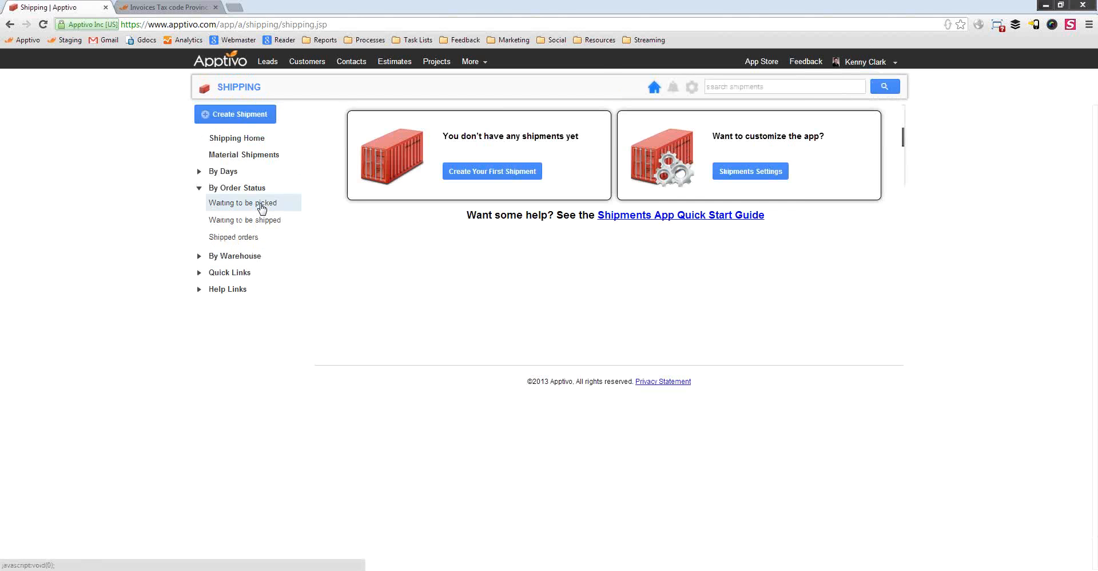
{"action": "left_click", "coordinate": [261, 207]}
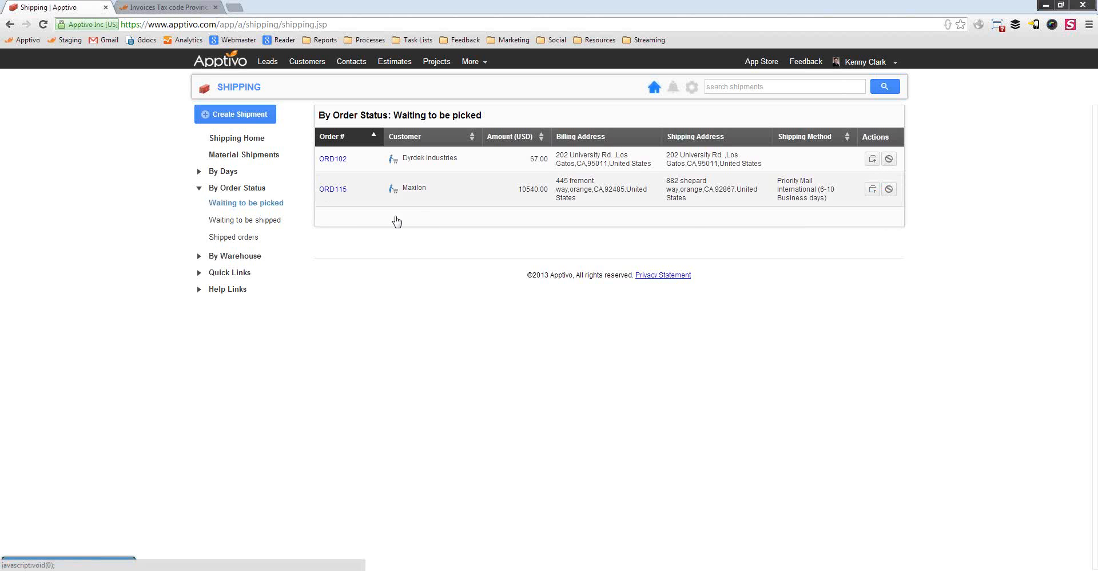
{"action": "scroll", "coordinate": [526, 392], "scroll_direction": "down", "scroll_amount": 3}
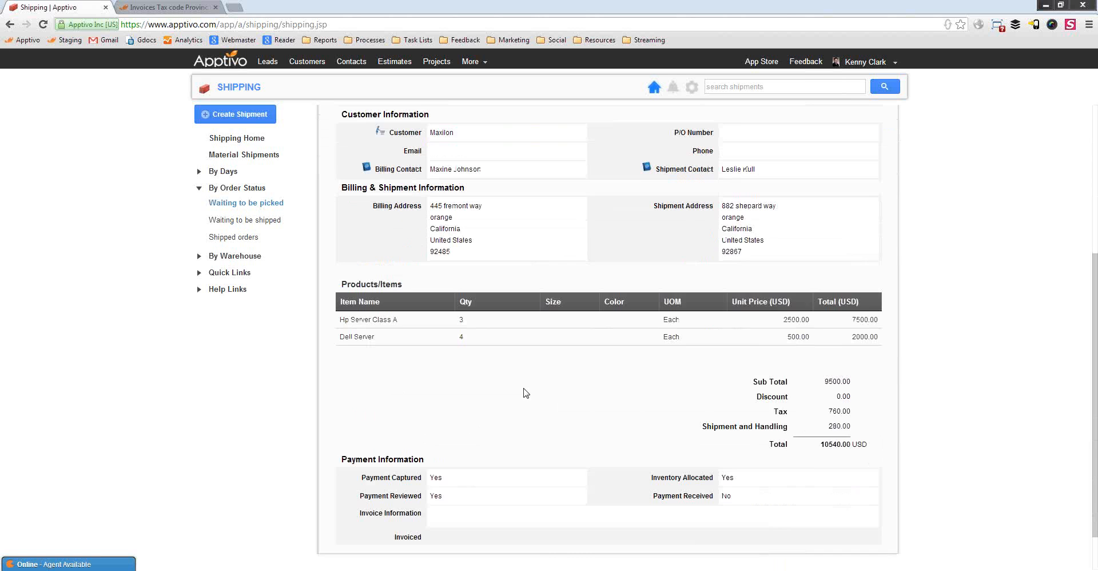
{"action": "scroll", "coordinate": [589, 428], "scroll_direction": "down", "scroll_amount": 2}
{"action": "scroll", "coordinate": [606, 421], "scroll_direction": "up", "scroll_amount": 5}
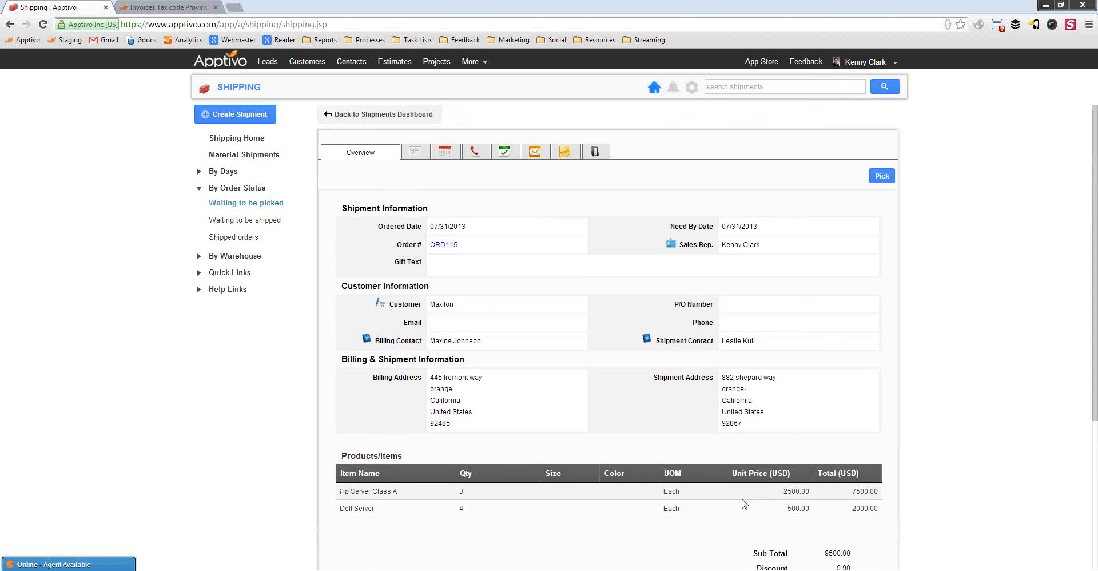
{"action": "left_click", "coordinate": [444, 245]}
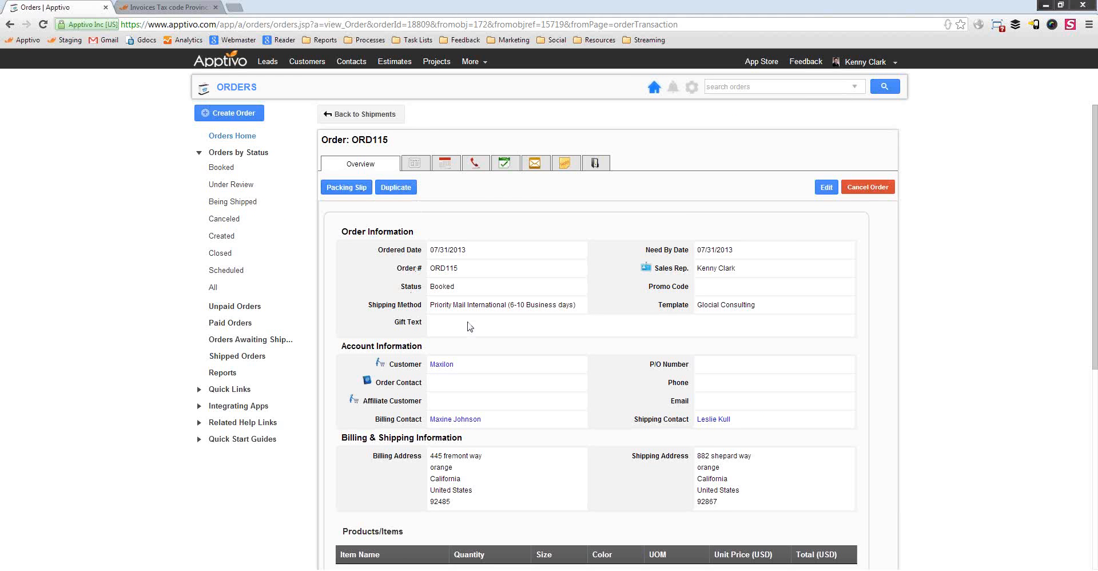
Check the order's pick released shipment status and its Priority Mail International shipping method
{"action": "scroll", "coordinate": [470, 326], "scroll_direction": "down", "scroll_amount": 6}
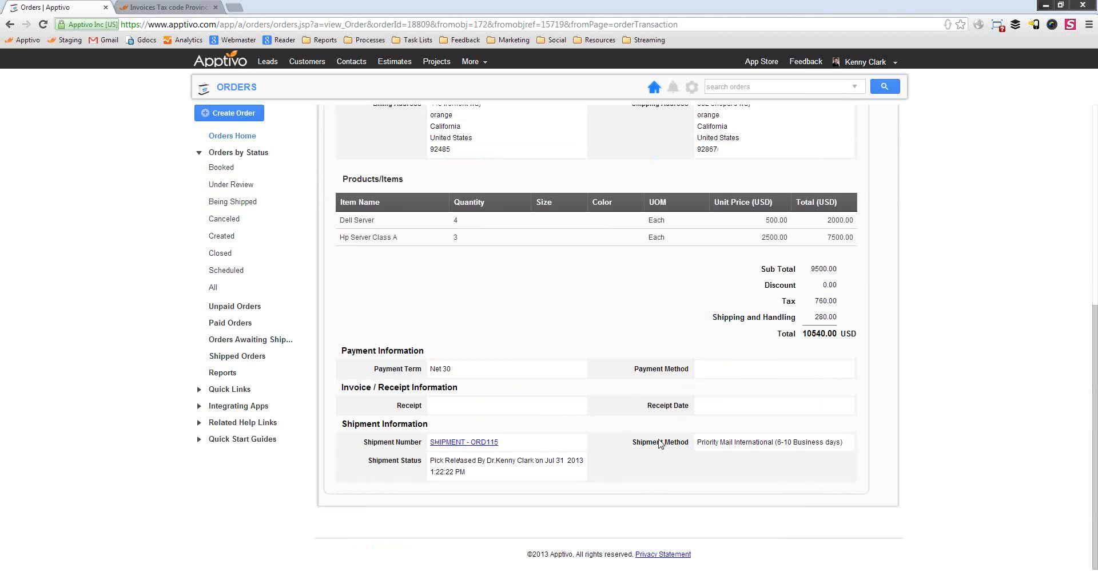
{"action": "left_click_drag", "start_coordinate": [440, 461], "coordinate": [497, 462]}
{"action": "left_click", "coordinate": [493, 468]}
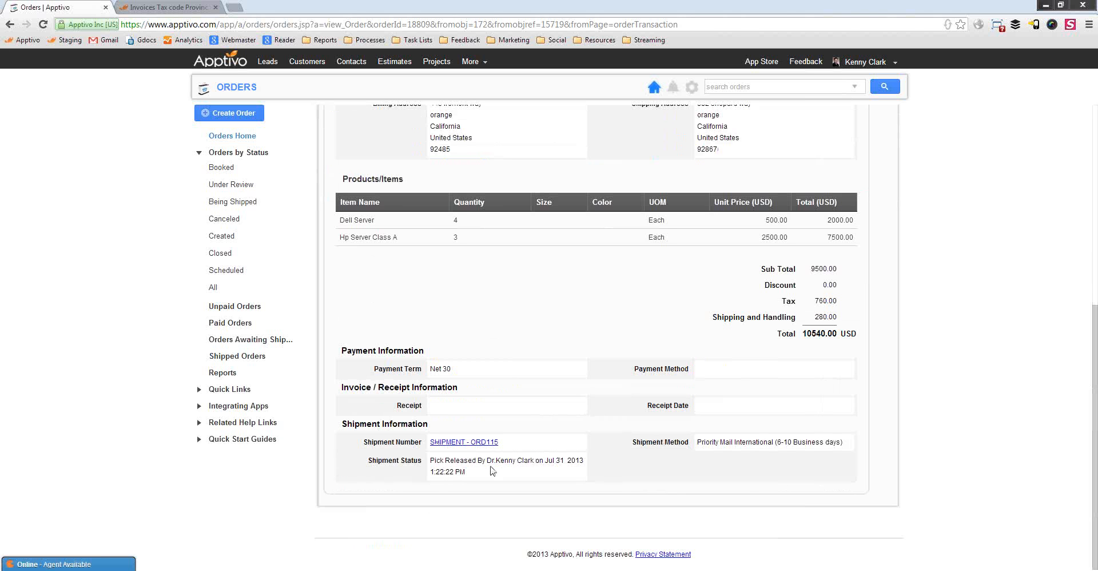
{"action": "left_click_drag", "start_coordinate": [699, 441], "coordinate": [779, 442]}
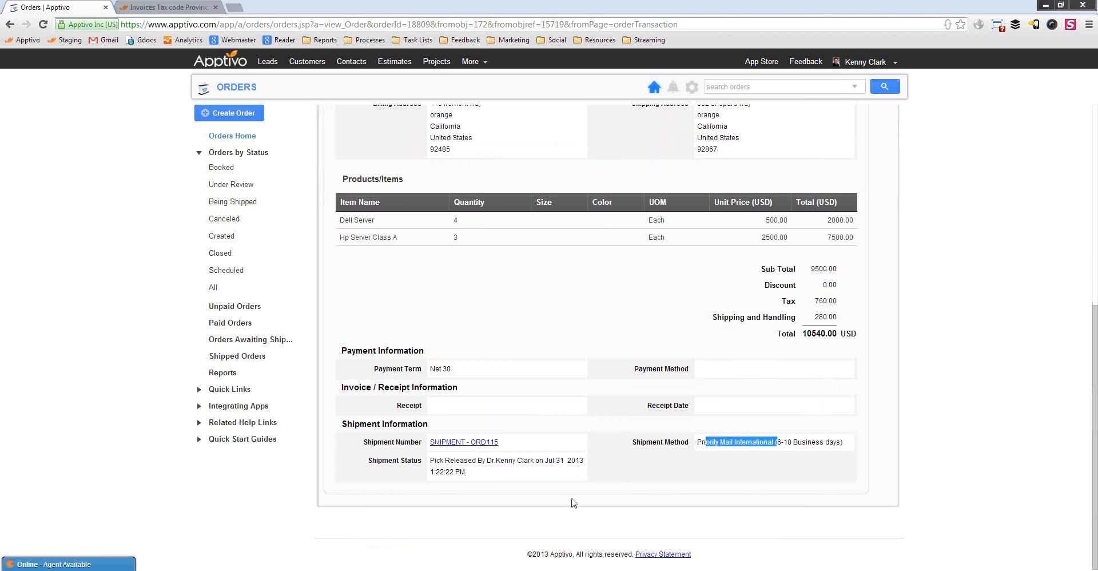
{"action": "left_click", "coordinate": [496, 452]}
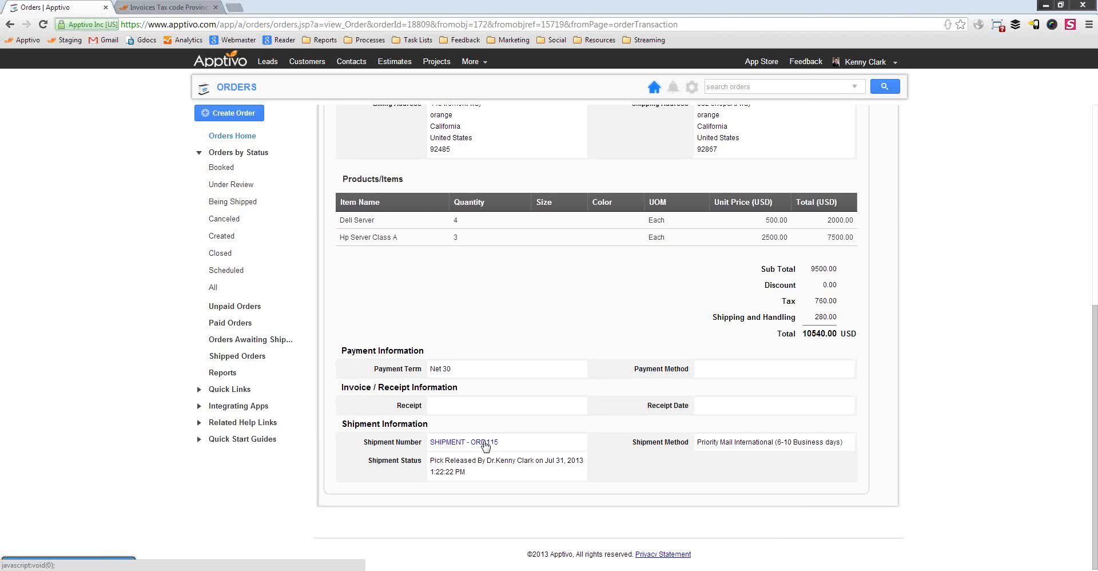
Download the ORD115 packing slip as ORD115_order.pdf and keep the file
{"action": "scroll", "coordinate": [528, 456], "scroll_direction": "up", "scroll_amount": 6}
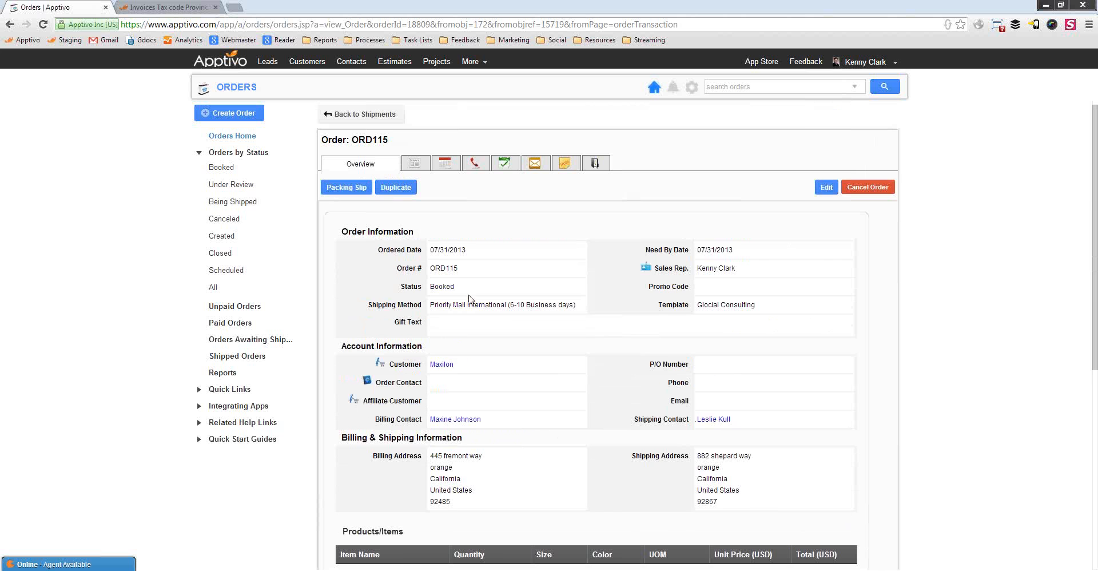
{"action": "scroll", "coordinate": [523, 343], "scroll_direction": "down", "scroll_amount": 6}
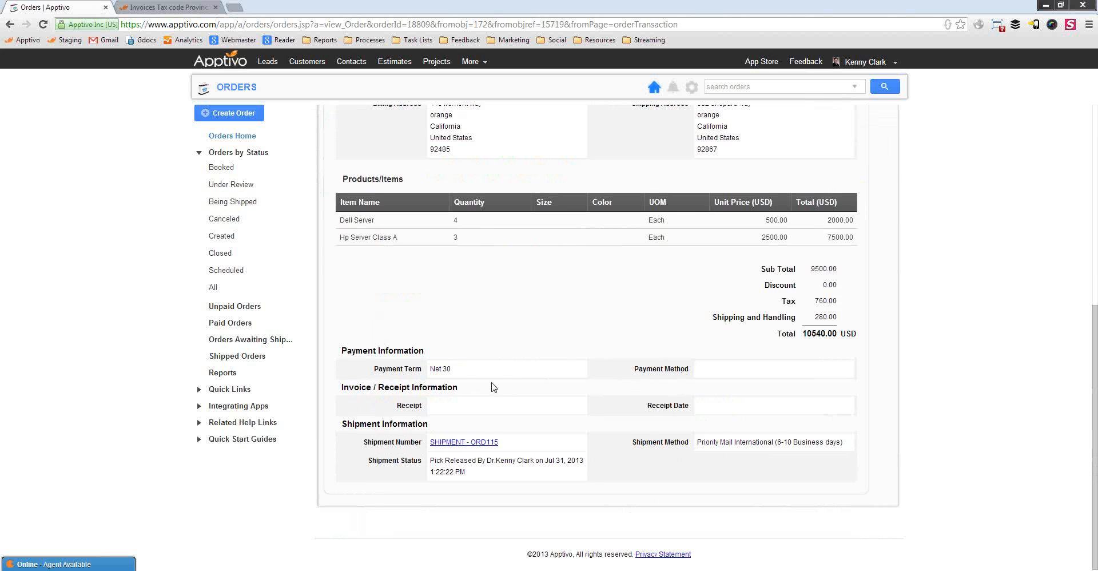
{"action": "scroll", "coordinate": [529, 349], "scroll_direction": "up", "scroll_amount": 6}
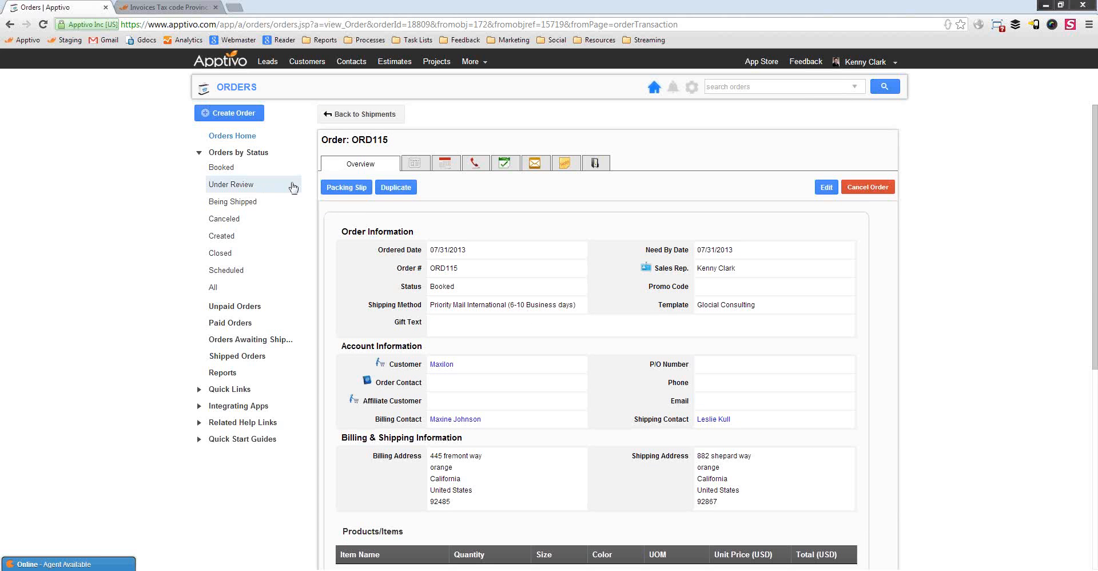
{"action": "left_click", "coordinate": [344, 189]}
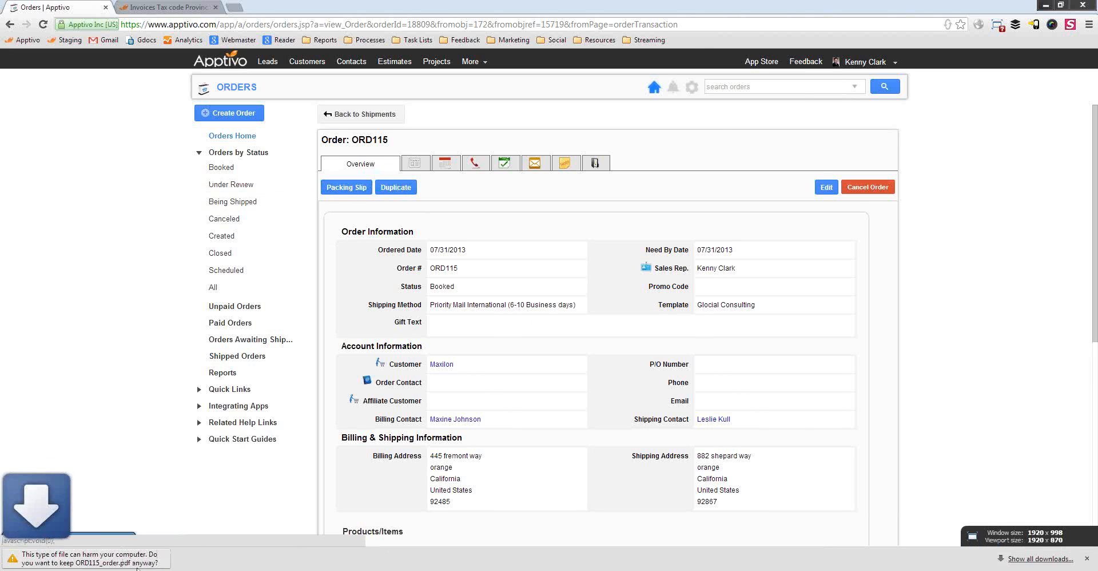
{"action": "left_click", "coordinate": [208, 562]}
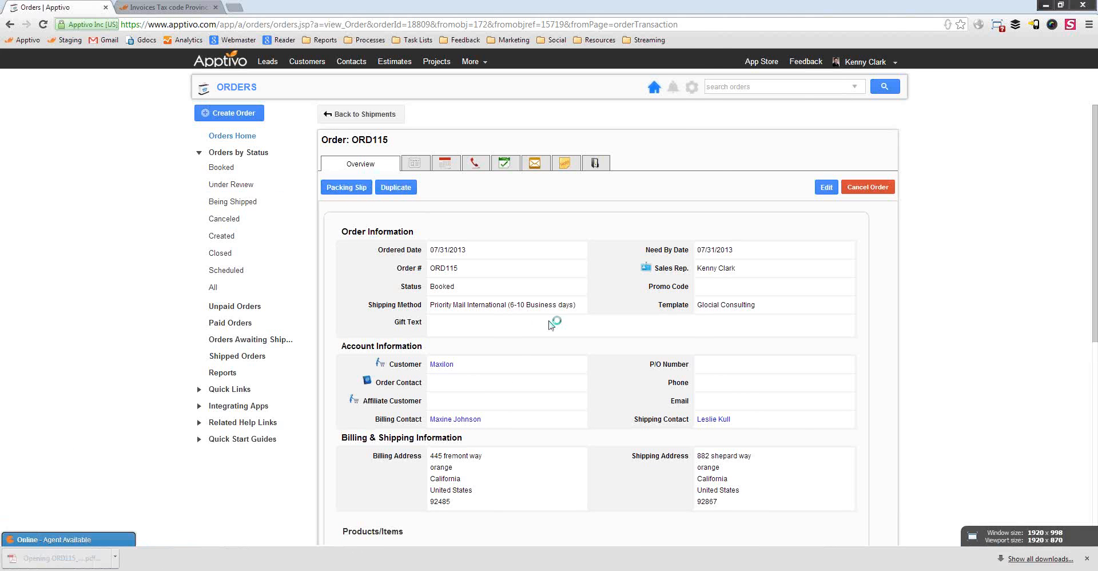
Review the ORD115 Bill of Lading PDF: company header, addresses and two server line items totalling 10540.00 USD
{"action": "scroll", "coordinate": [472, 321], "scroll_direction": "down", "scroll_amount": 3}
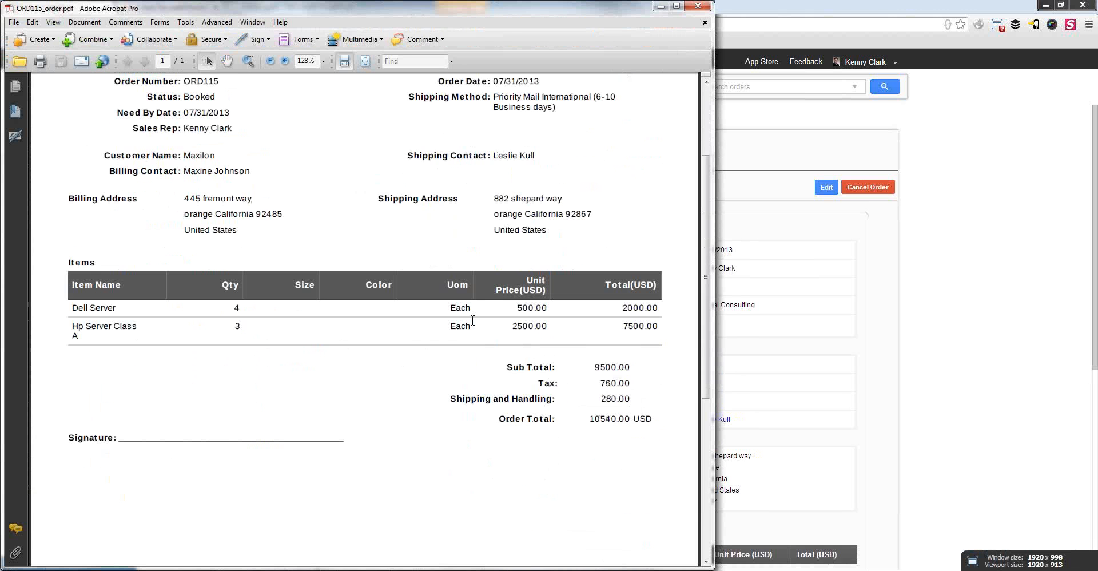
{"action": "scroll", "coordinate": [475, 322], "scroll_direction": "down", "scroll_amount": 3}
{"action": "scroll", "coordinate": [475, 322], "scroll_direction": "up", "scroll_amount": 5}
{"action": "scroll", "coordinate": [232, 424], "scroll_direction": "down", "scroll_amount": 3}
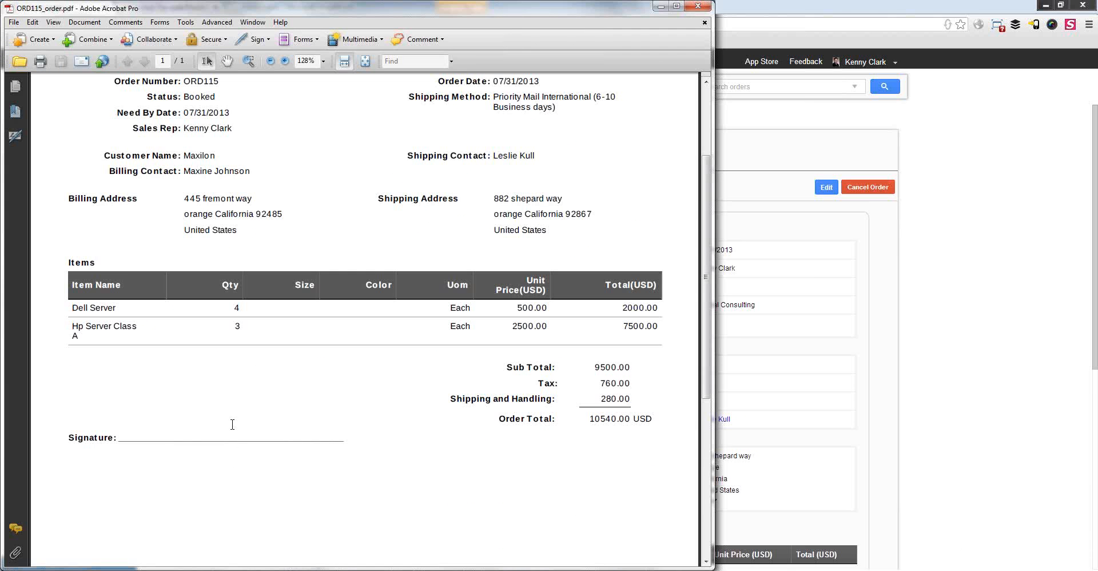
{"action": "scroll", "coordinate": [340, 462], "scroll_direction": "up", "scroll_amount": 5}
{"action": "left_click_drag", "start_coordinate": [599, 127], "coordinate": [652, 136]}
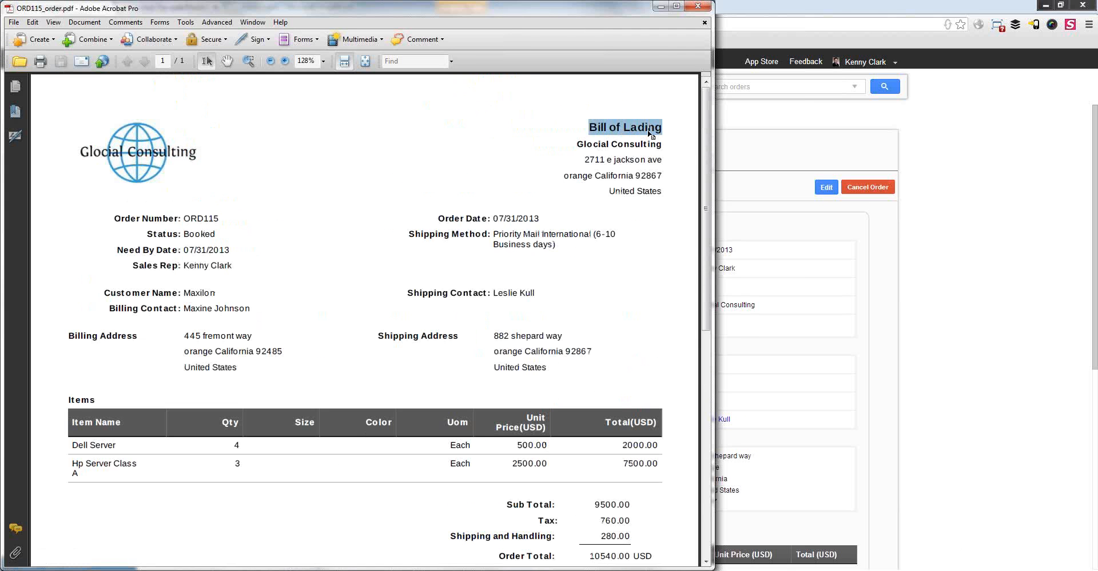
{"action": "left_click", "coordinate": [469, 376]}
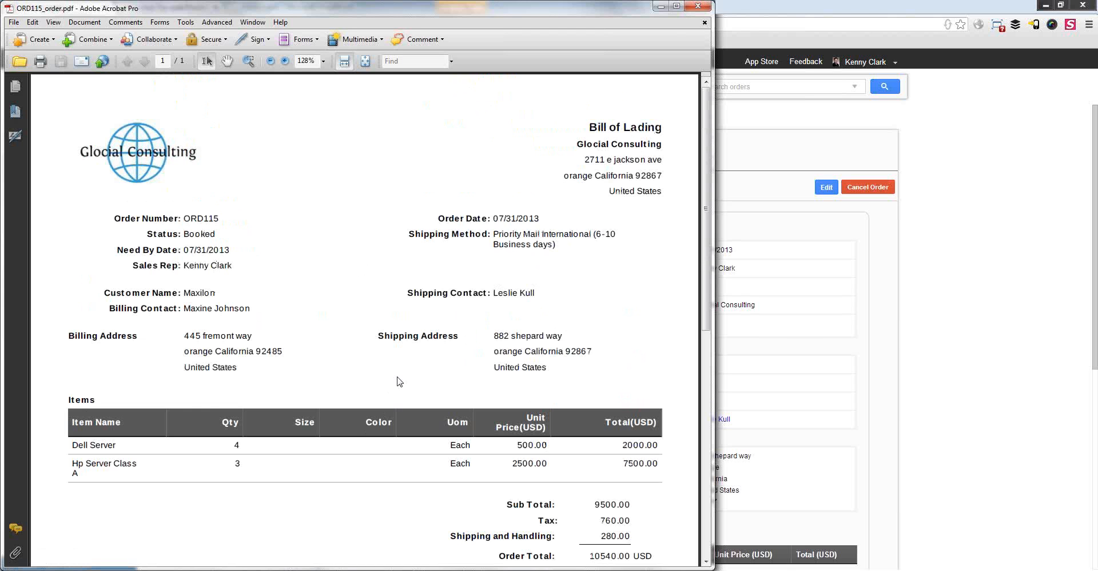
Close Acrobat and open the SHIPMENT - ORD115 record from the order's Shipment Information
{"action": "left_click", "coordinate": [702, 8]}
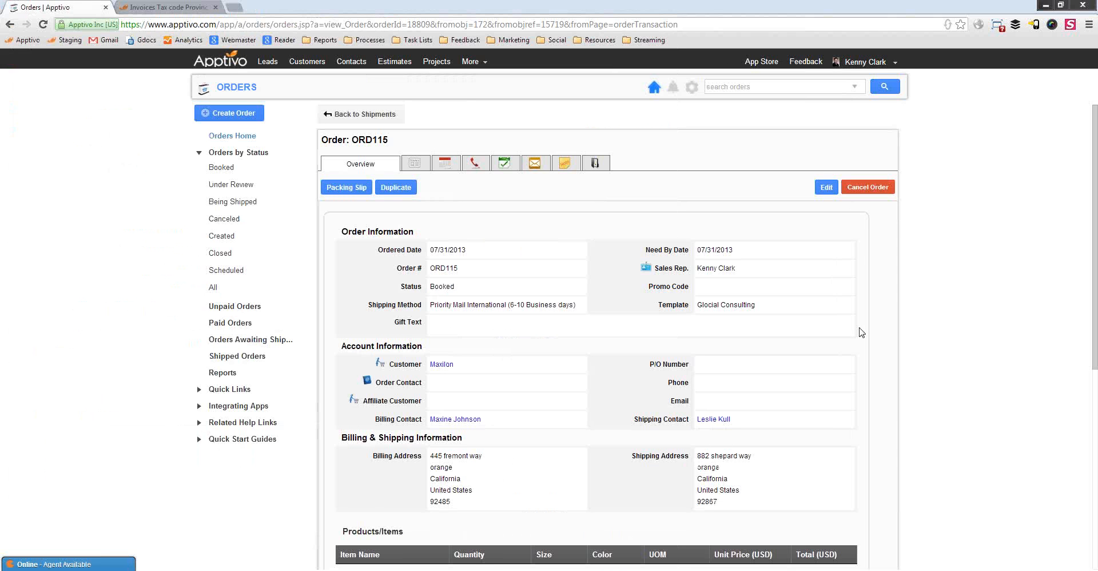
{"action": "scroll", "coordinate": [498, 383], "scroll_direction": "down", "scroll_amount": 6}
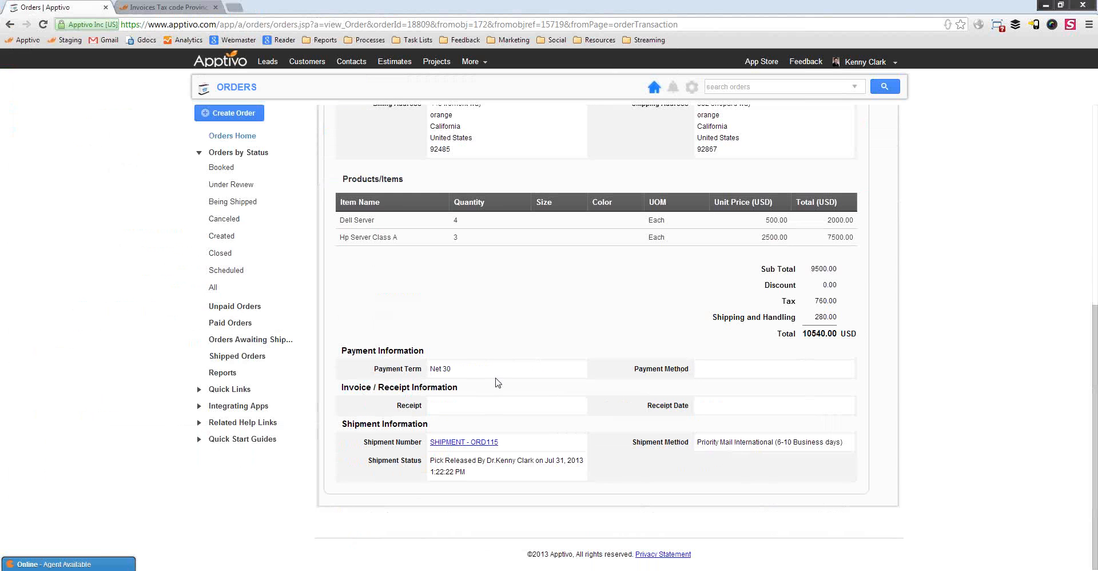
{"action": "left_click", "coordinate": [472, 442]}
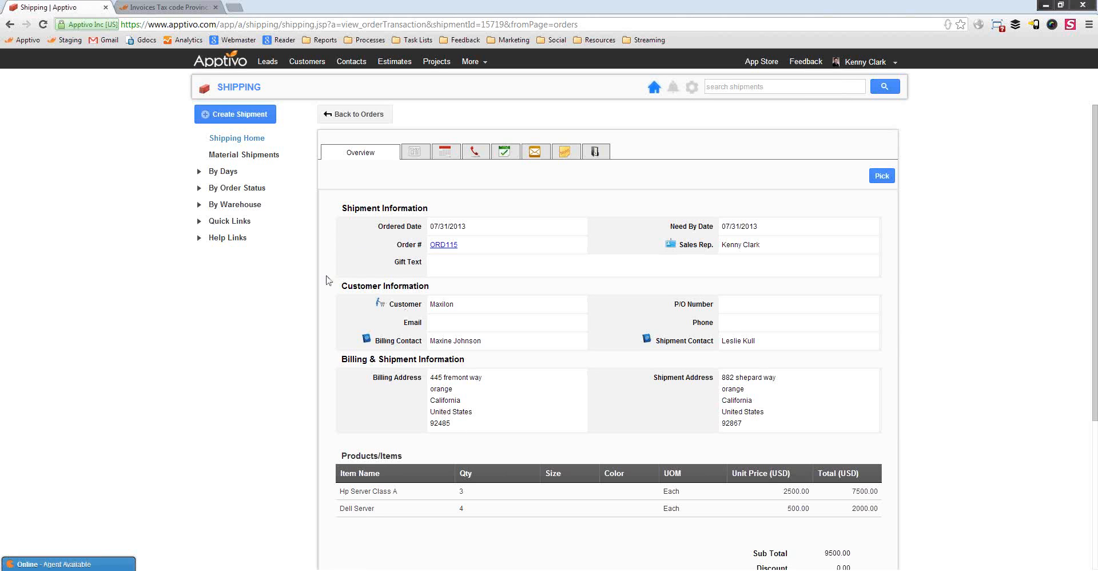
{"action": "scroll", "coordinate": [721, 366], "scroll_direction": "down", "scroll_amount": 4}
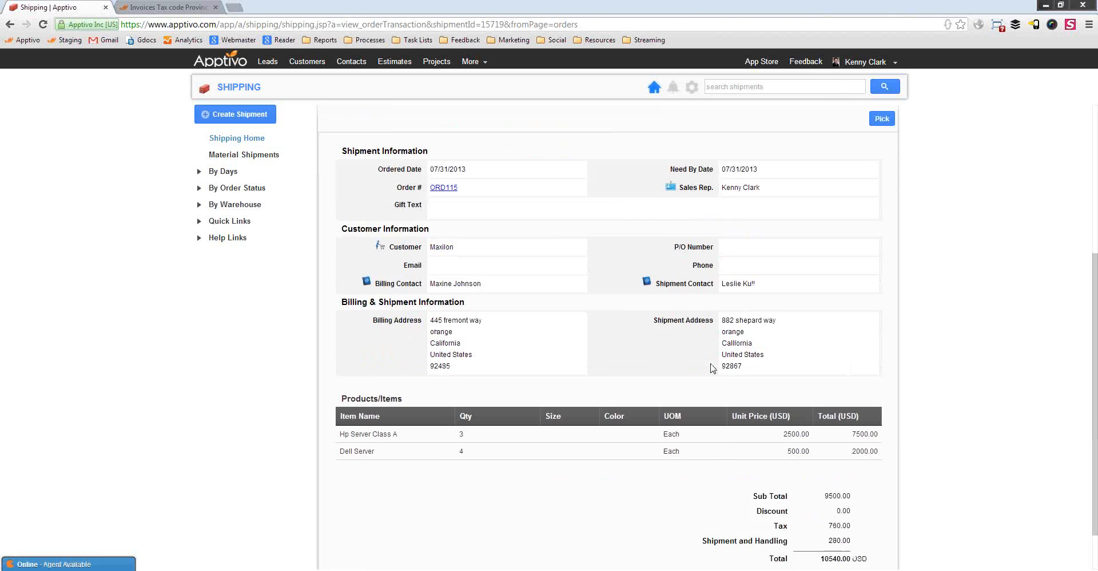
{"action": "scroll", "coordinate": [634, 324], "scroll_direction": "up", "scroll_amount": 4}
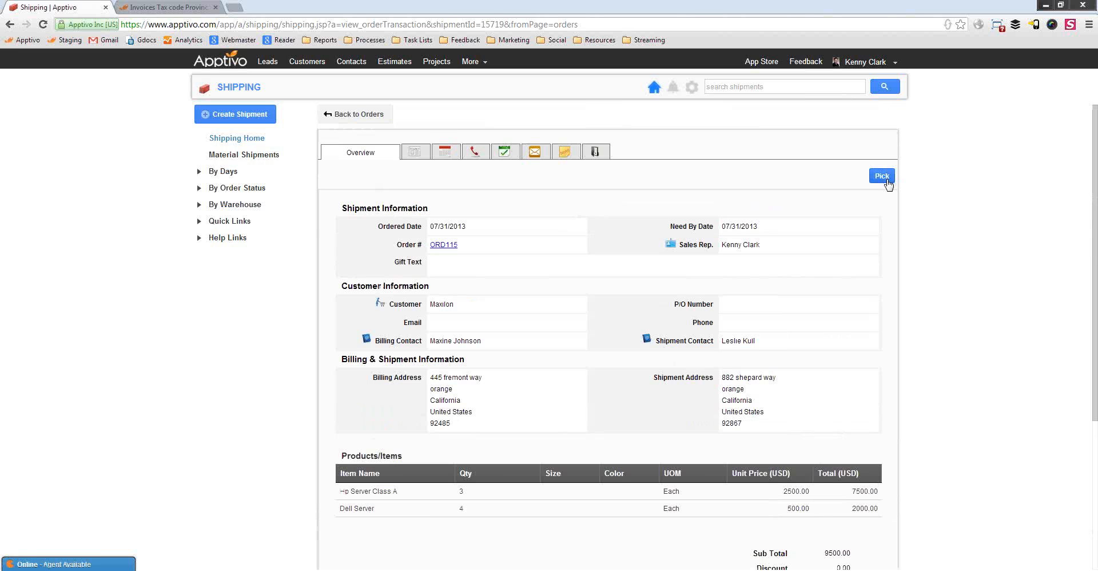
Pick both shipment items in full (3 and 4) and save, leaving ORD115 ready to ship
{"action": "left_click", "coordinate": [886, 178]}
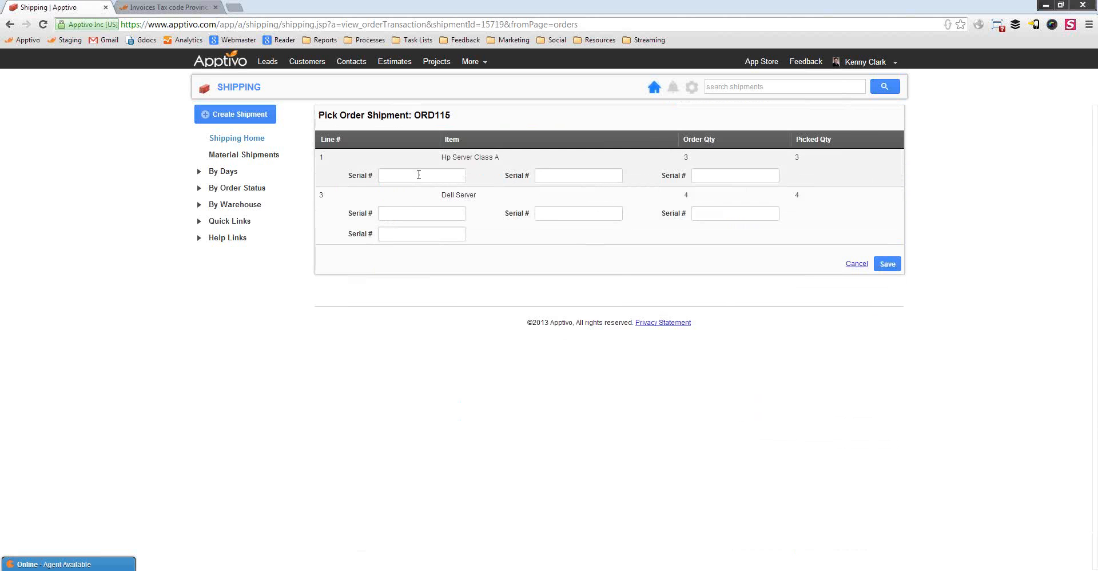
{"action": "left_click", "coordinate": [887, 265]}
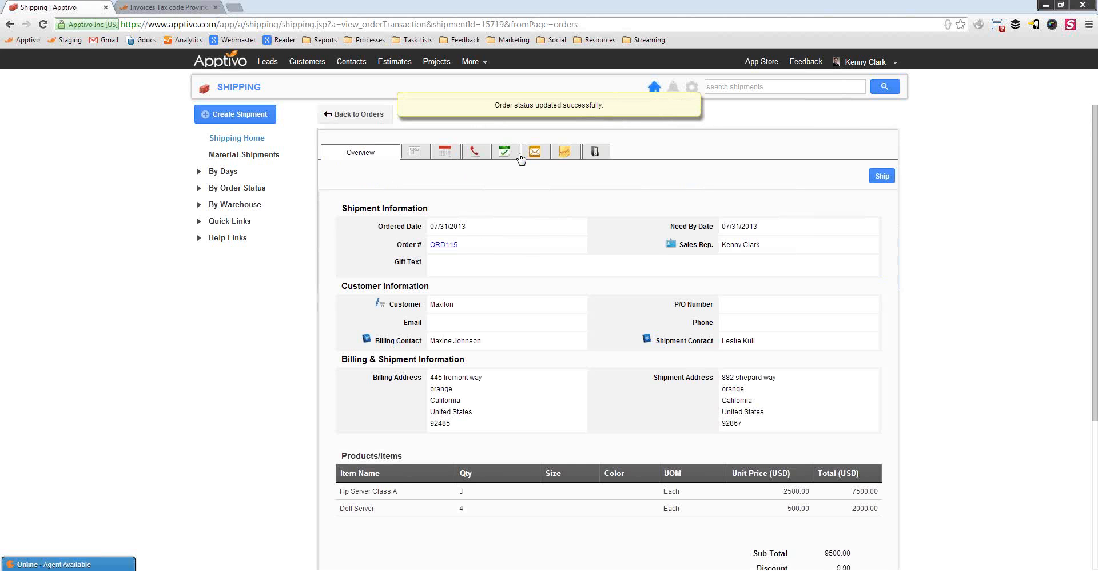
{"action": "left_click", "coordinate": [243, 191]}
Ship order ORD115 from the Waiting to be shipped list
{"action": "left_click", "coordinate": [269, 220]}
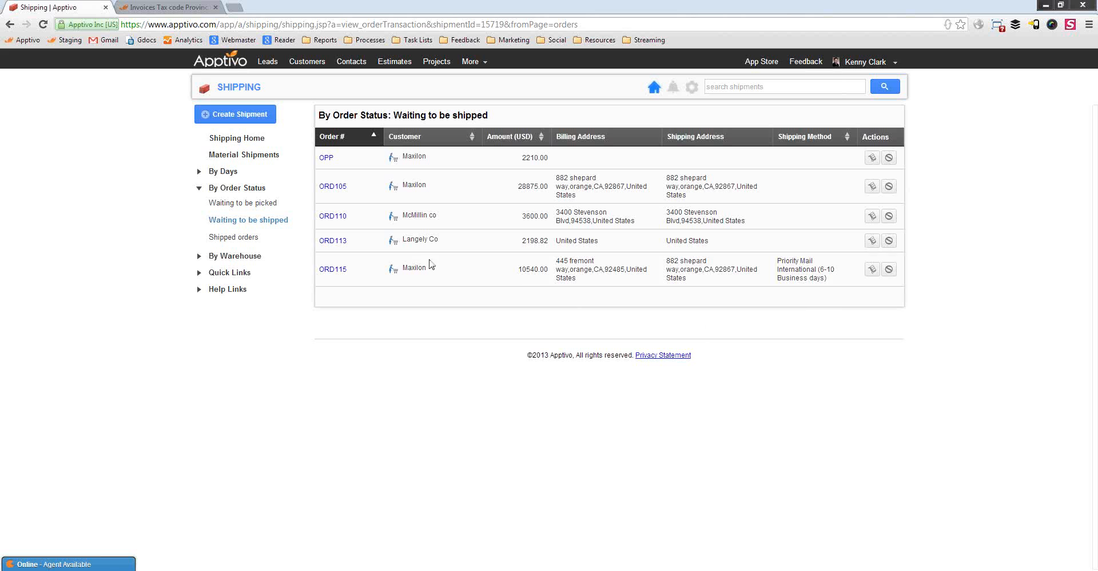
{"action": "left_click", "coordinate": [874, 271]}
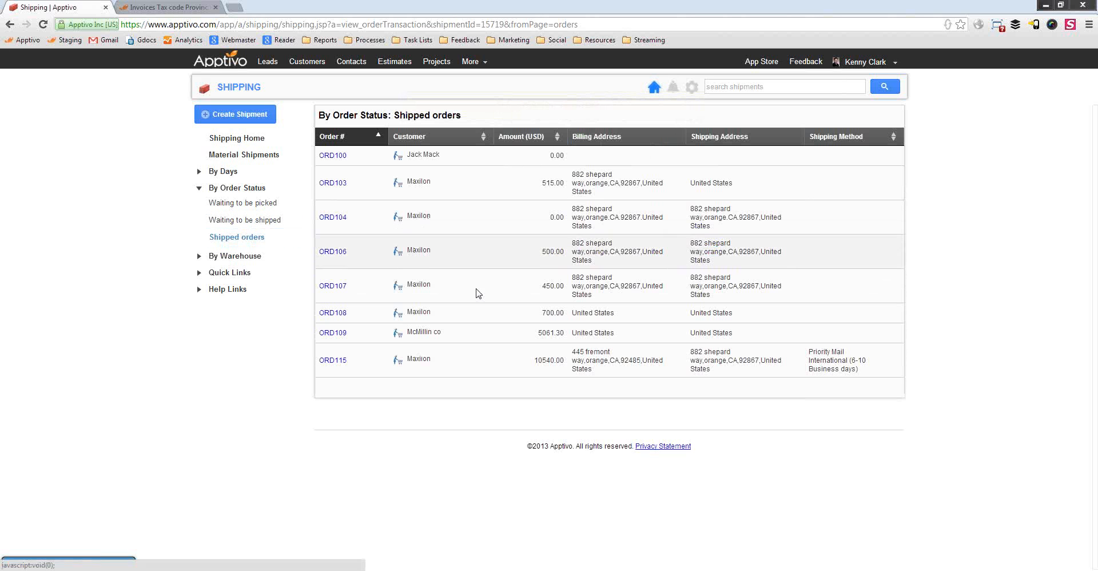
{"action": "left_click", "coordinate": [336, 360]}
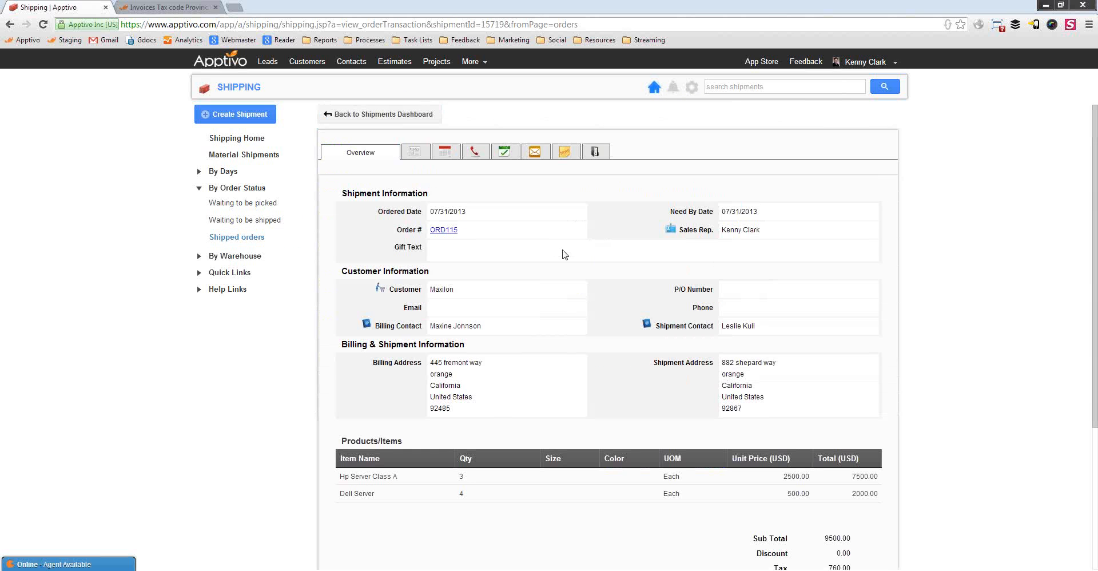
{"action": "scroll", "coordinate": [540, 295], "scroll_direction": "down", "scroll_amount": 4}
{"action": "scroll", "coordinate": [555, 330], "scroll_direction": "up", "scroll_amount": 4}
{"action": "scroll", "coordinate": [537, 229], "scroll_direction": "down", "scroll_amount": 4}
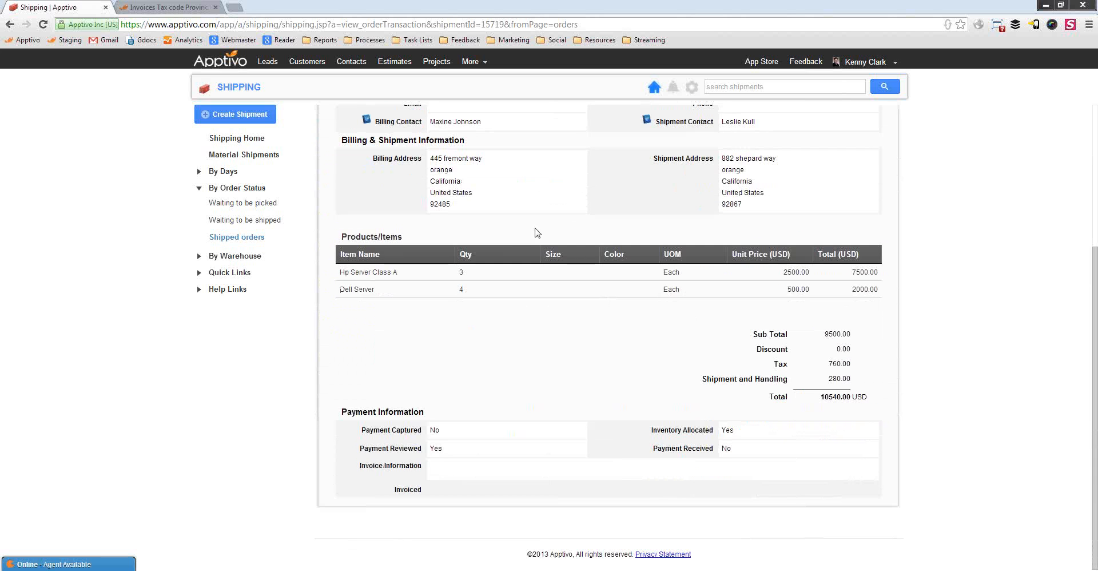
{"action": "scroll", "coordinate": [544, 274], "scroll_direction": "up", "scroll_amount": 4}
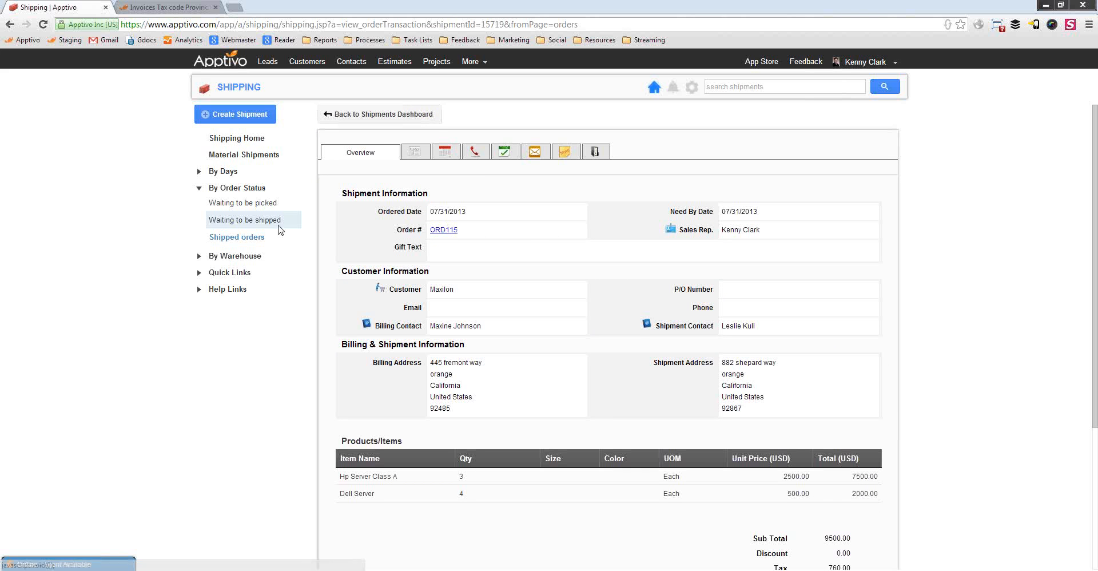
{"action": "left_click", "coordinate": [246, 220]}
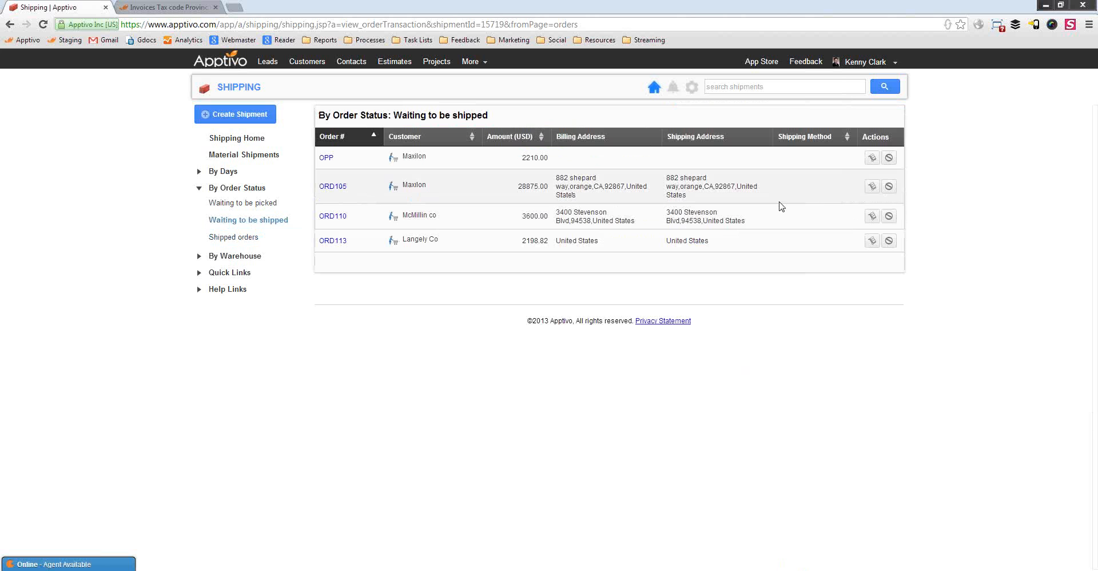
{"action": "left_click", "coordinate": [341, 219]}
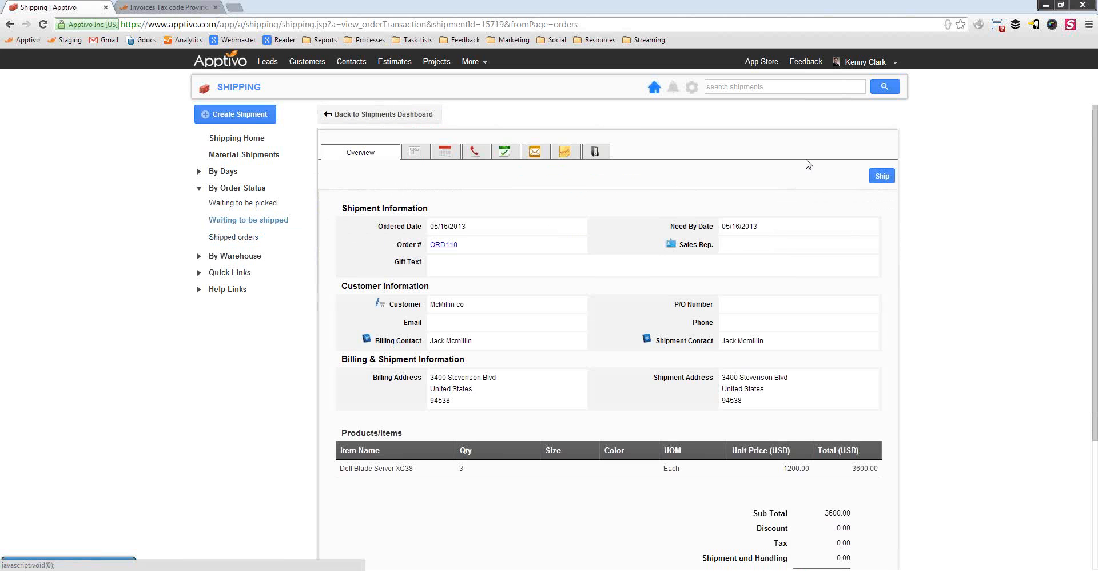
{"action": "scroll", "coordinate": [623, 182], "scroll_direction": "down", "scroll_amount": 3}
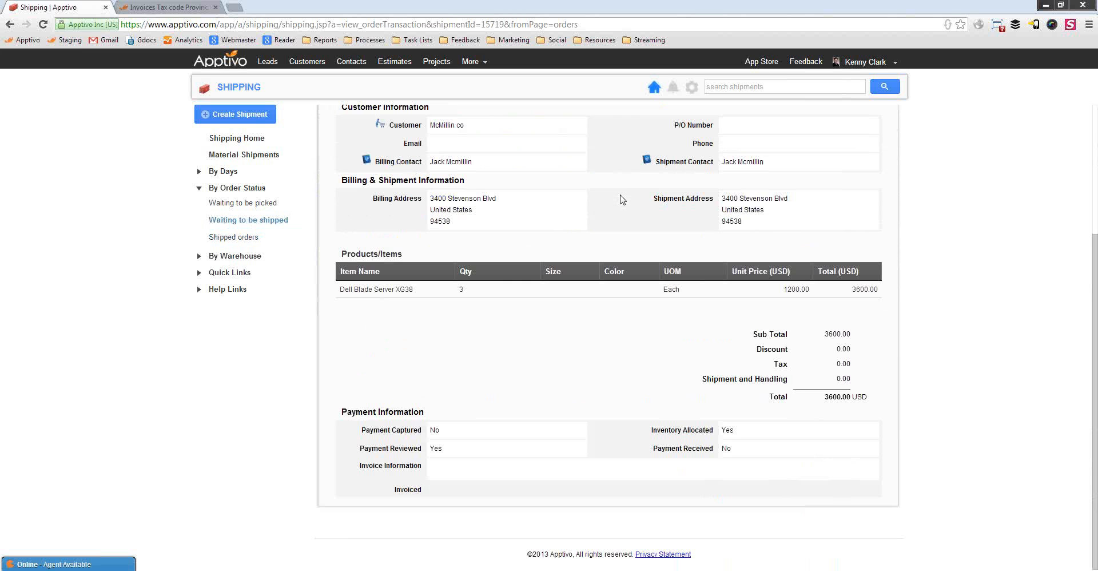
{"action": "scroll", "coordinate": [623, 199], "scroll_direction": "up", "scroll_amount": 3}
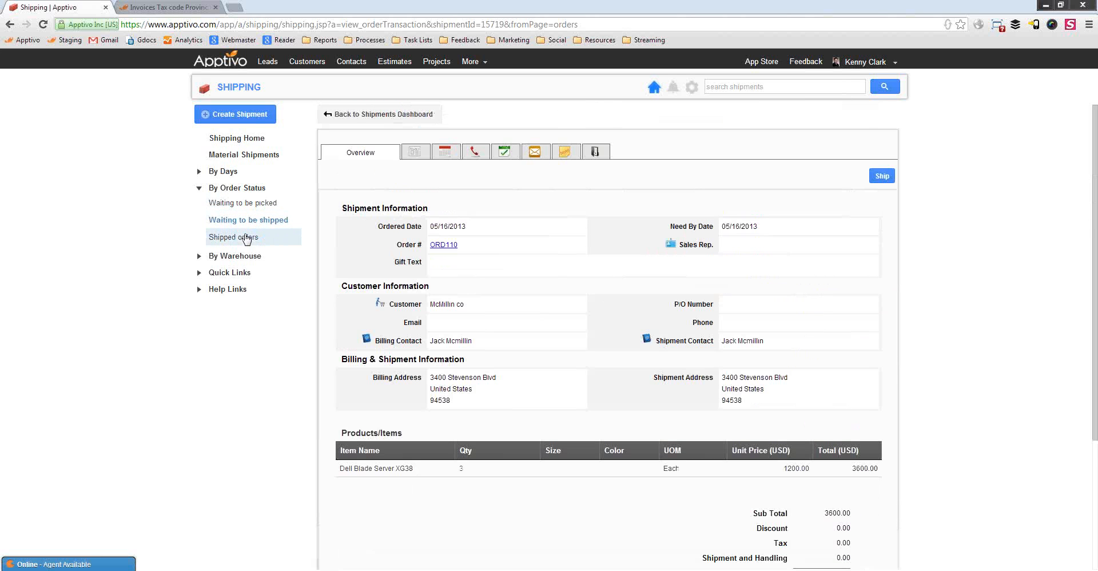
{"action": "left_click", "coordinate": [237, 237]}
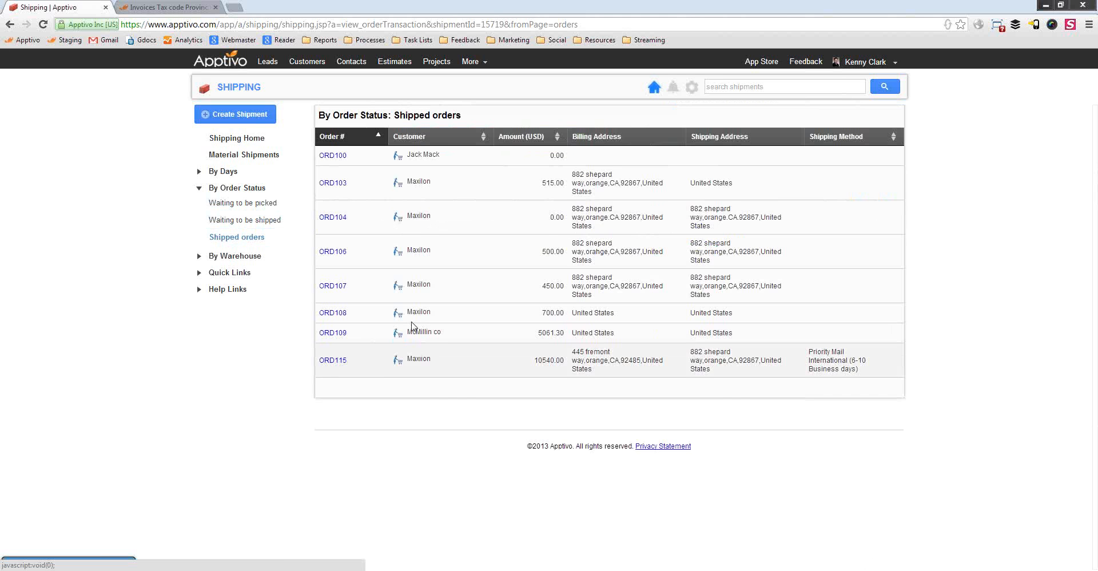
{"action": "left_click", "coordinate": [334, 360]}
Add the note 'aracking number 8989273' to the ORD115 shipment
{"action": "left_click", "coordinate": [565, 151]}
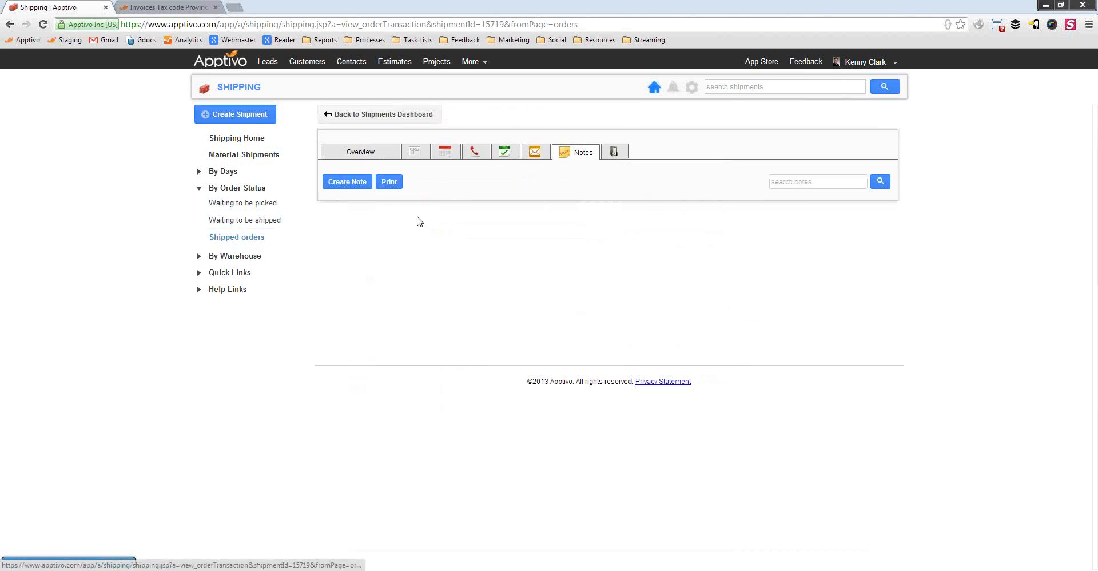
{"action": "left_click", "coordinate": [348, 181]}
{"action": "left_click", "coordinate": [473, 253]}
{"action": "type", "text": "acking"}
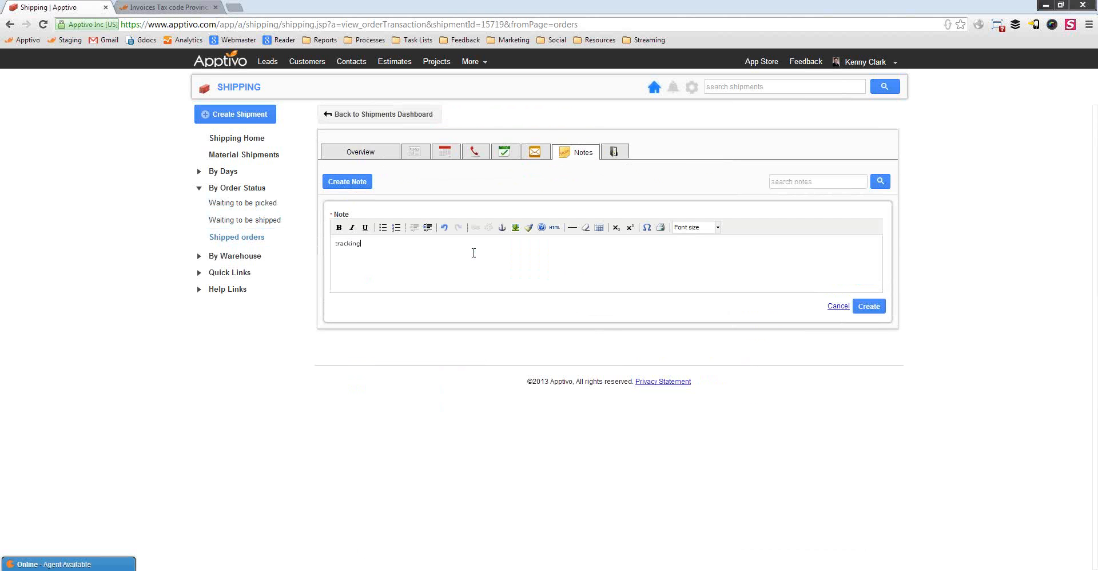
{"action": "type", "text": "racking number 8989273"}
{"action": "left_click", "coordinate": [869, 307]}
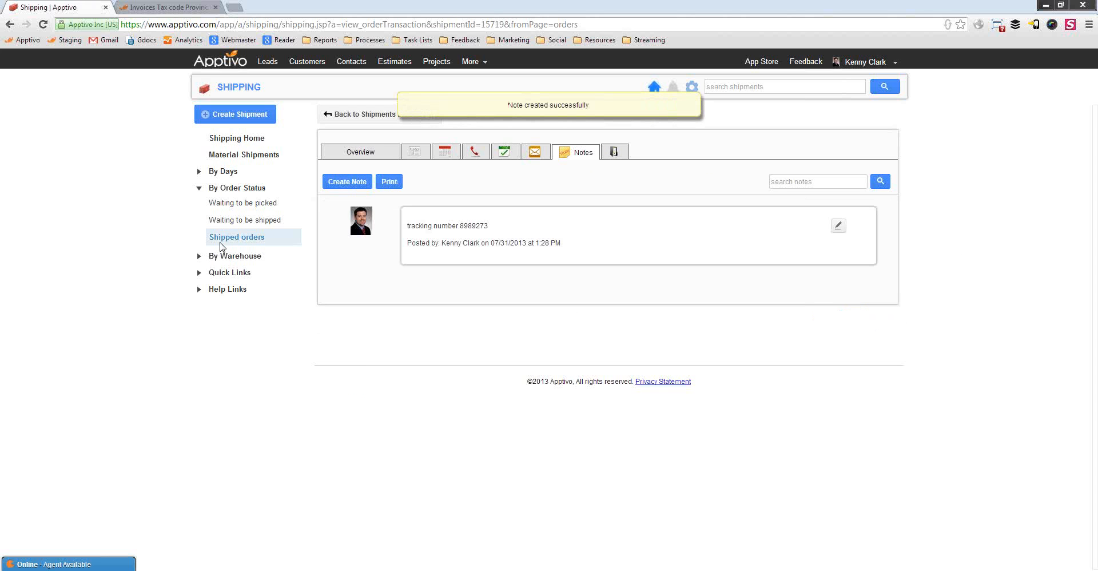
{"action": "left_click", "coordinate": [221, 238]}
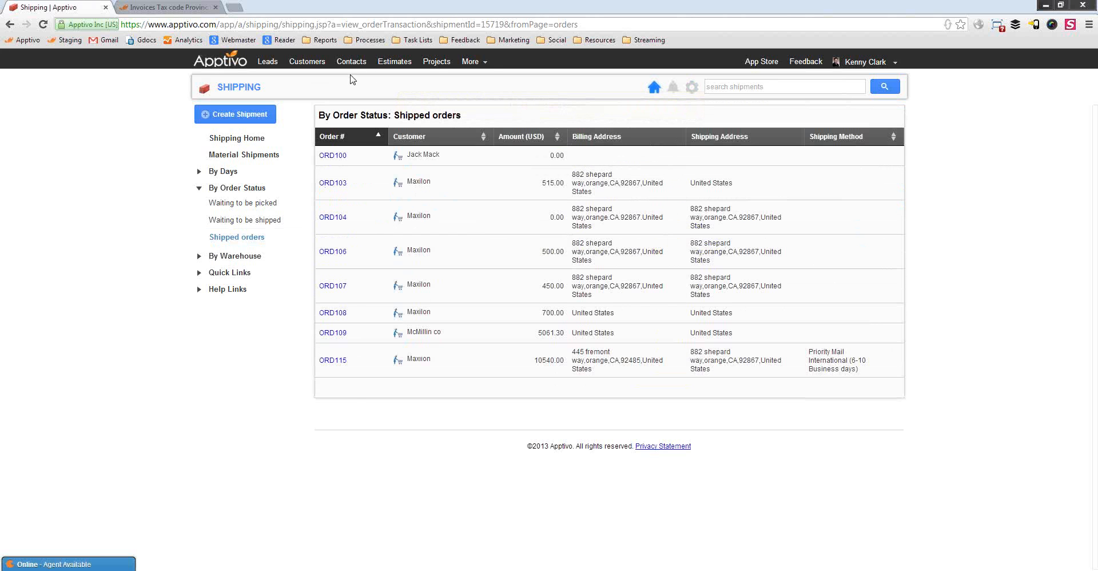
Go to the Orders app and open order ORD115's details
{"action": "left_click", "coordinate": [478, 61]}
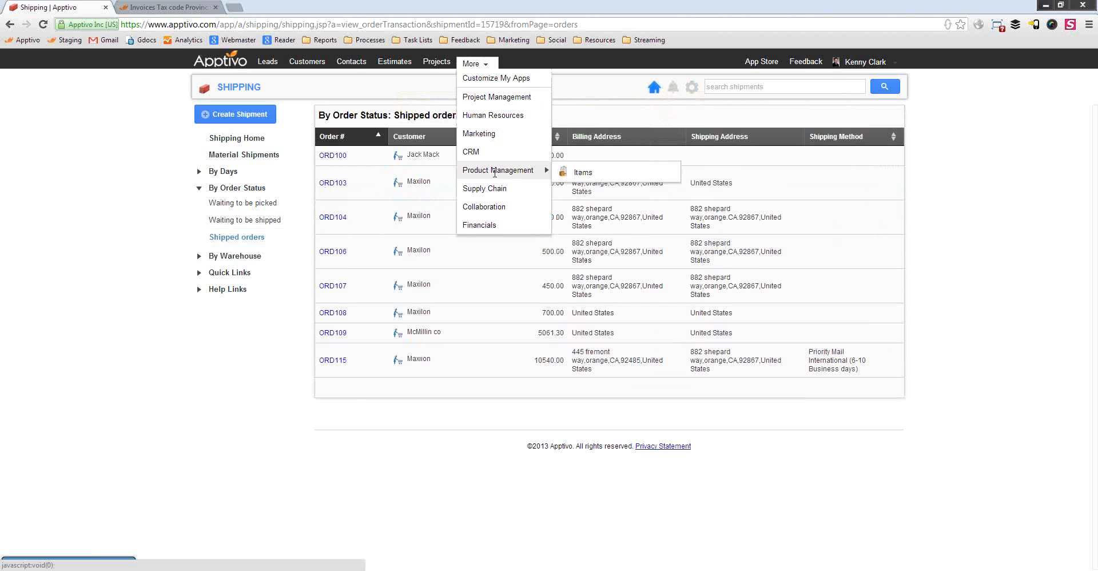
{"action": "mouse_move", "coordinate": [500, 188]}
{"action": "left_click", "coordinate": [584, 211]}
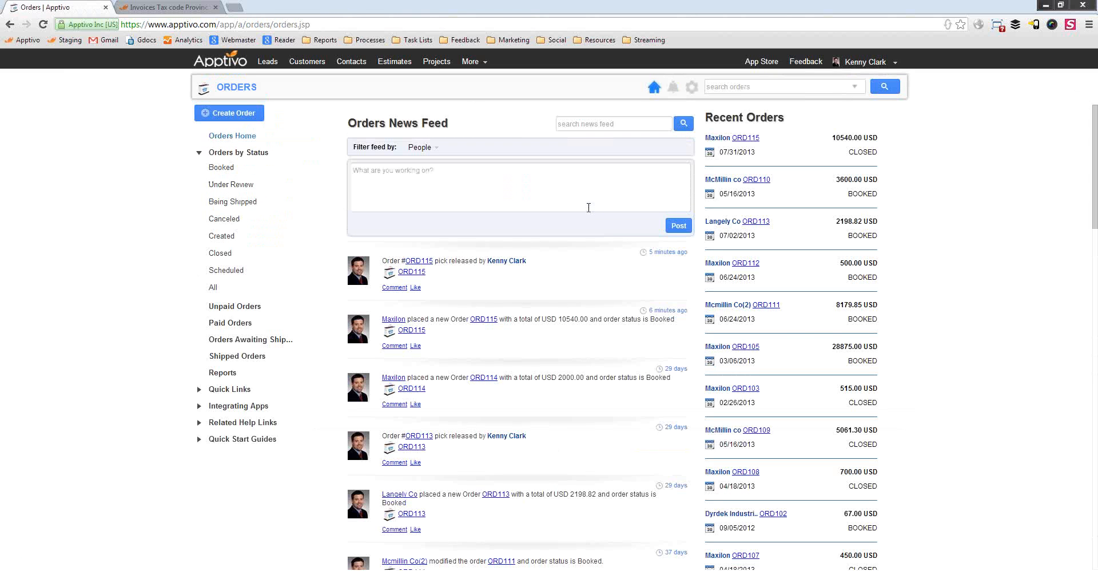
{"action": "left_click", "coordinate": [748, 139]}
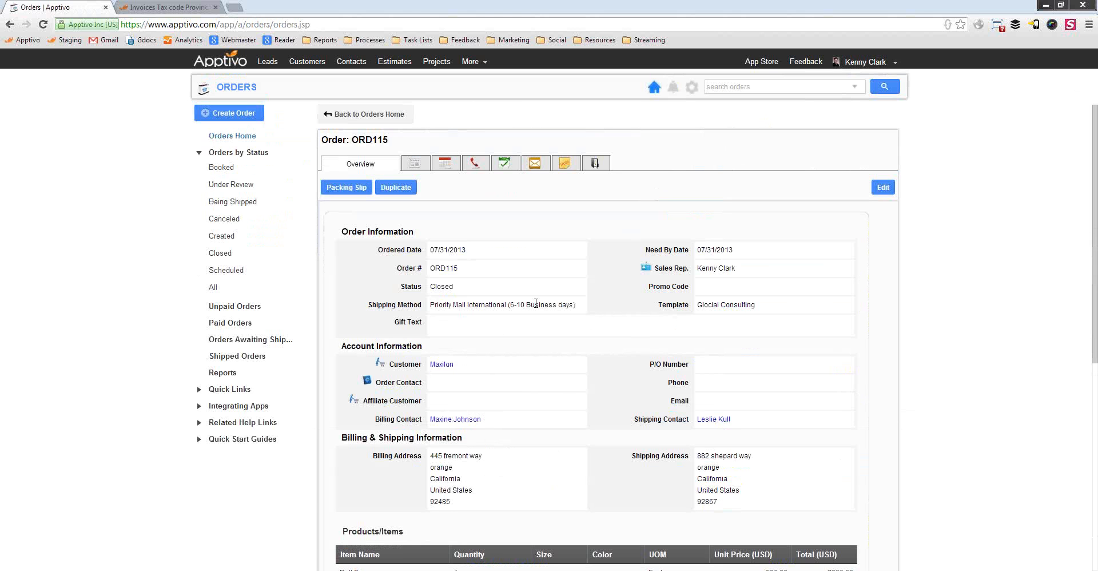
Check ORD115's Closed status and shipment history, then open the SHIPMENT - ORD115 record
{"action": "double_click", "coordinate": [439, 289]}
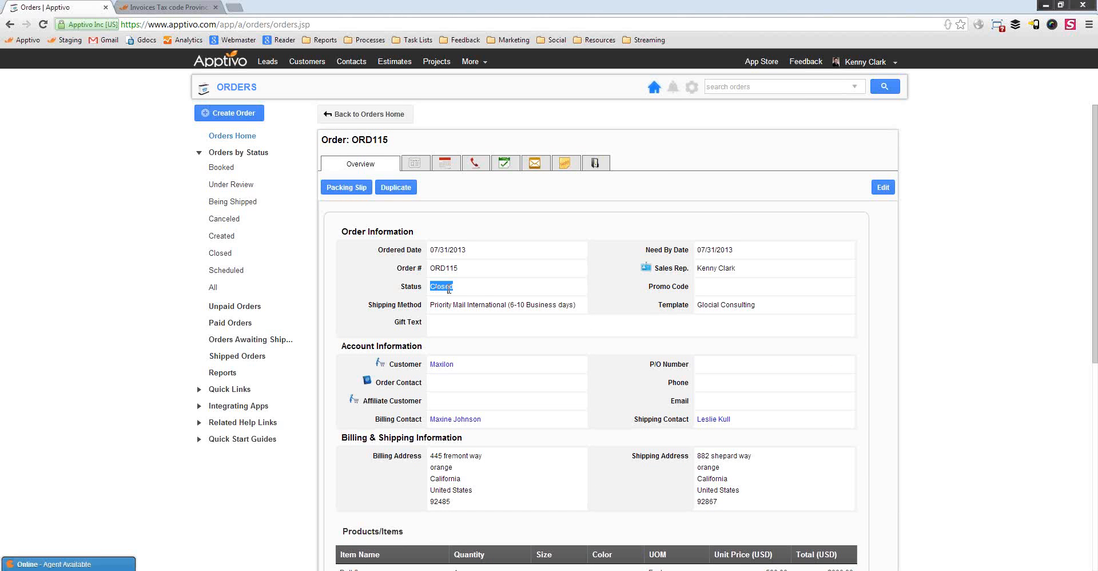
{"action": "scroll", "coordinate": [490, 404], "scroll_direction": "down", "scroll_amount": 6}
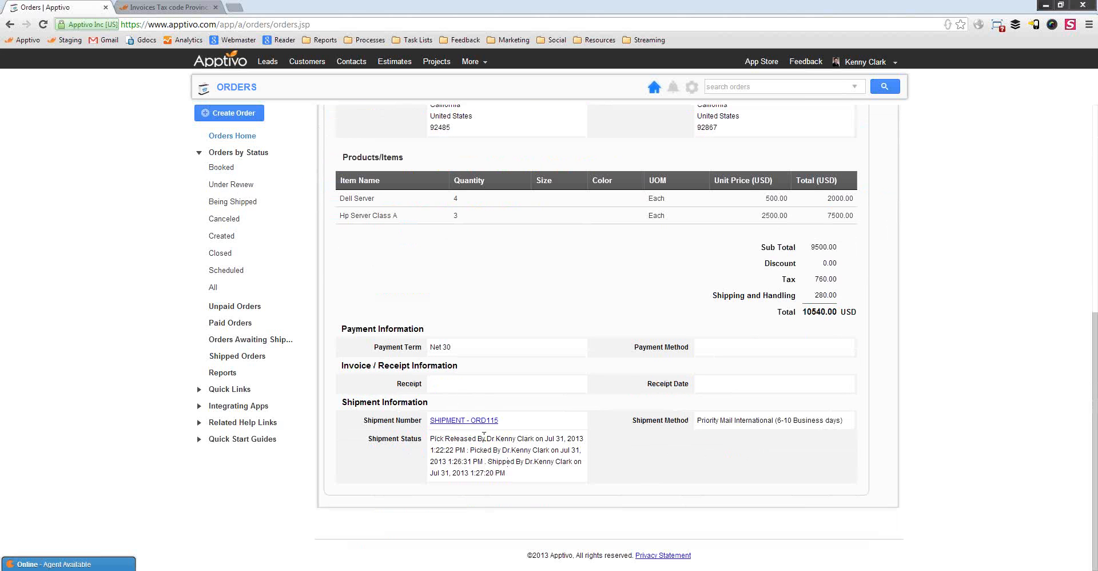
{"action": "left_click_drag", "start_coordinate": [461, 450], "coordinate": [523, 474]}
{"action": "left_click", "coordinate": [500, 461]}
{"action": "left_click", "coordinate": [492, 450]}
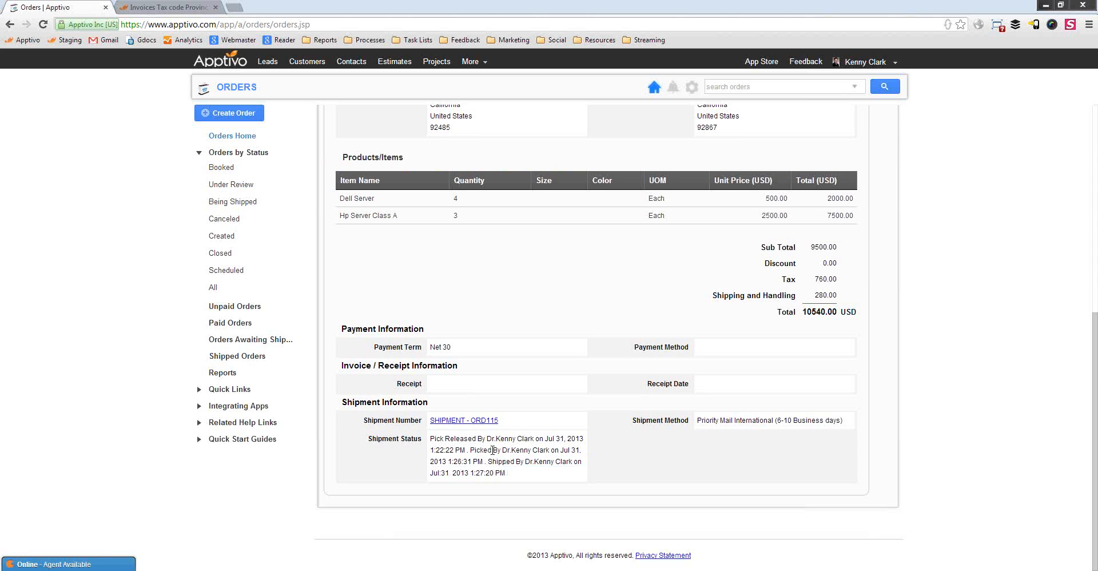
{"action": "left_click", "coordinate": [468, 423]}
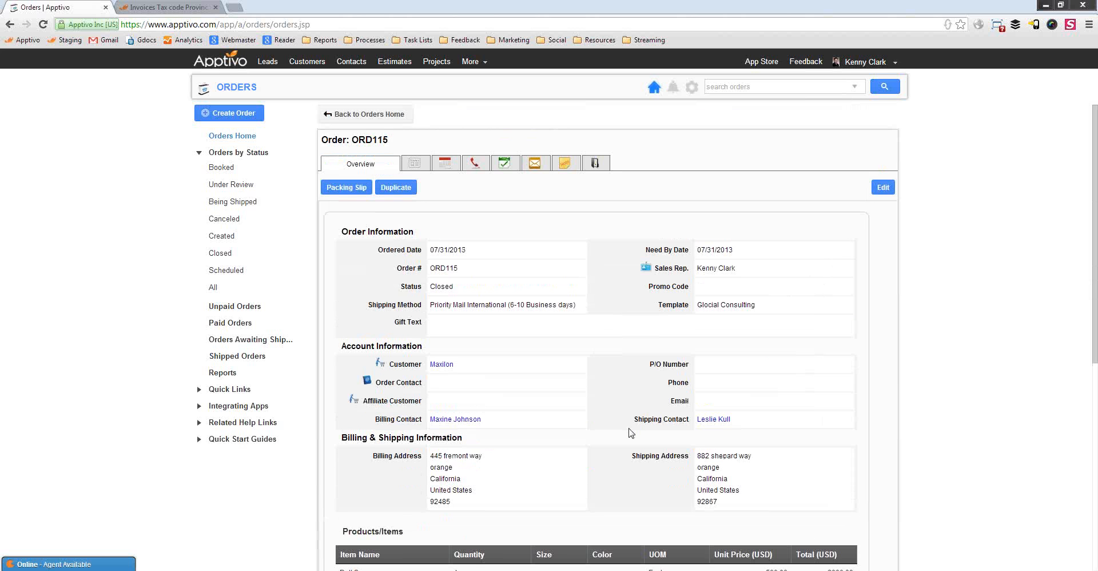
In the Items app, search 'dell' and open the Dell Server item
{"action": "left_click", "coordinate": [473, 61]}
{"action": "mouse_move", "coordinate": [484, 136]}
{"action": "mouse_move", "coordinate": [498, 170]}
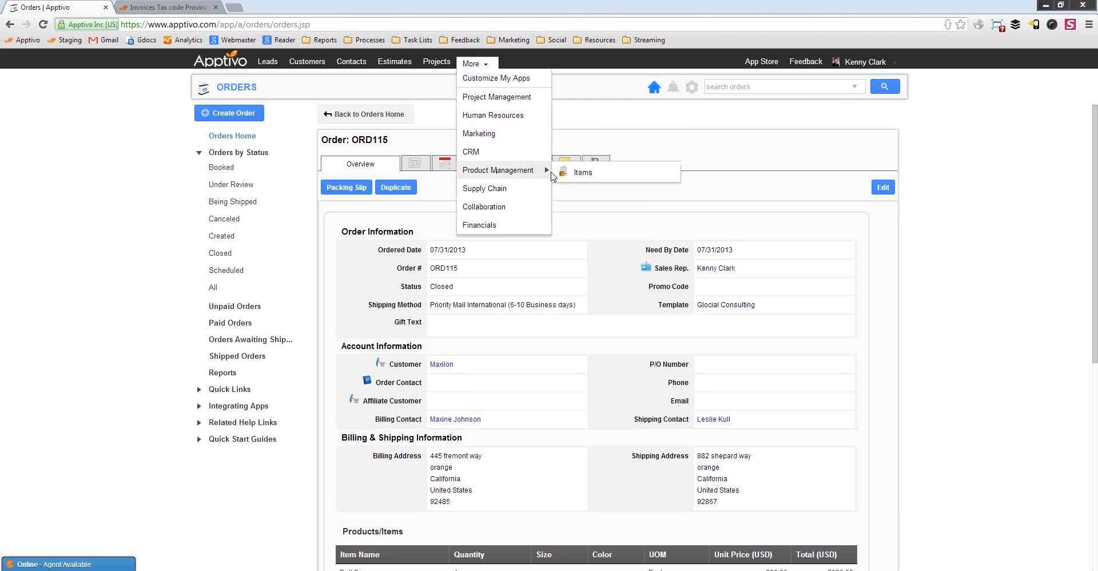
{"action": "left_click", "coordinate": [582, 173]}
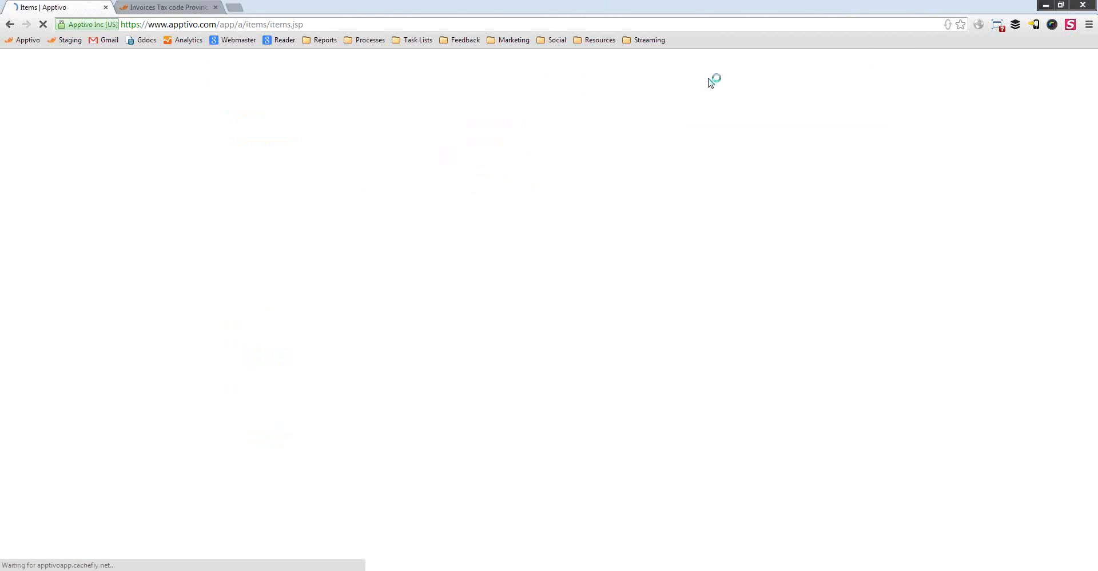
{"action": "left_click", "coordinate": [730, 81]}
{"action": "type", "text": "dell server"}
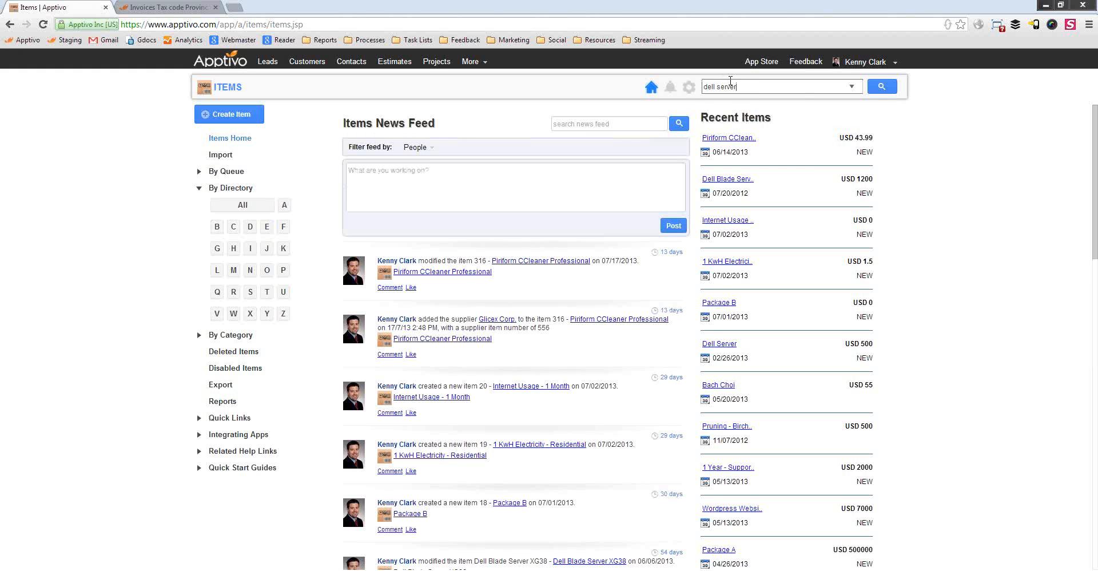
{"action": "key", "text": "Return"}
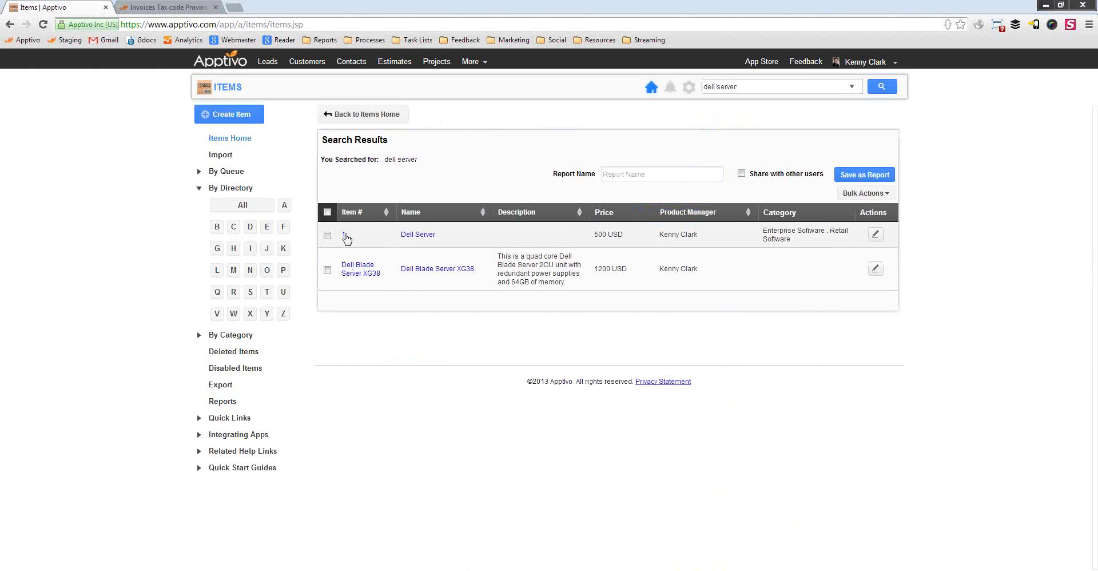
{"action": "left_click", "coordinate": [406, 235]}
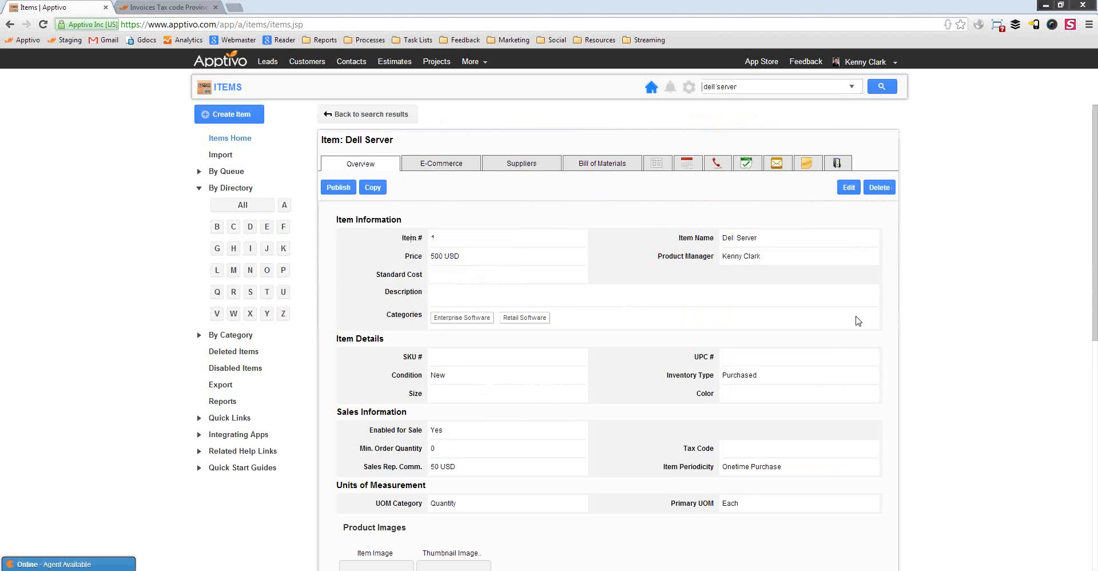
Turn on Track Inventory in Dell Server's E-Commerce settings and save
{"action": "scroll", "coordinate": [715, 328], "scroll_direction": "down", "scroll_amount": 3}
{"action": "scroll", "coordinate": [692, 320], "scroll_direction": "up", "scroll_amount": 3}
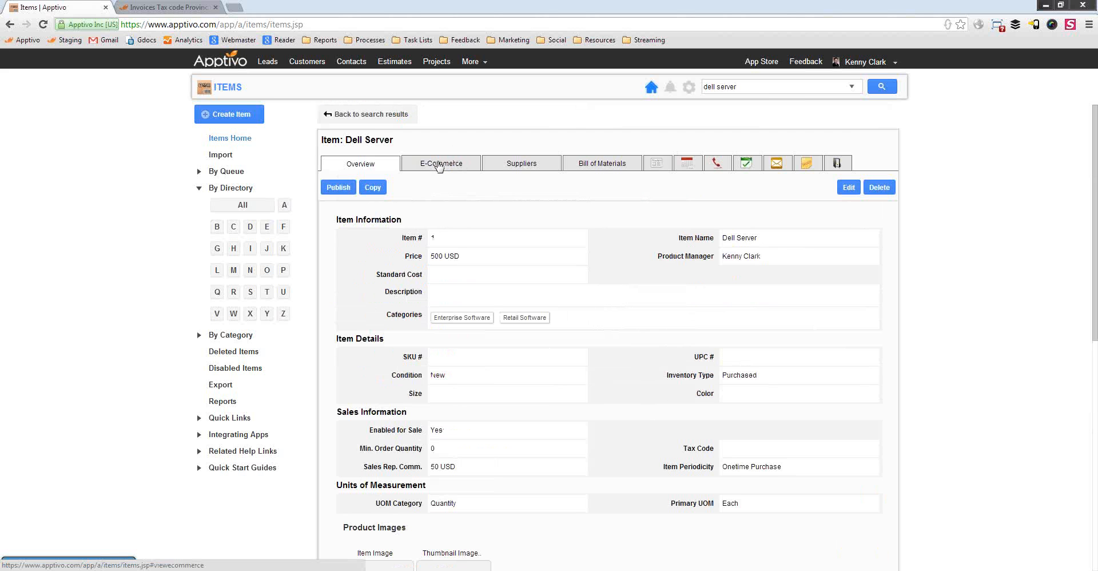
{"action": "left_click", "coordinate": [438, 166]}
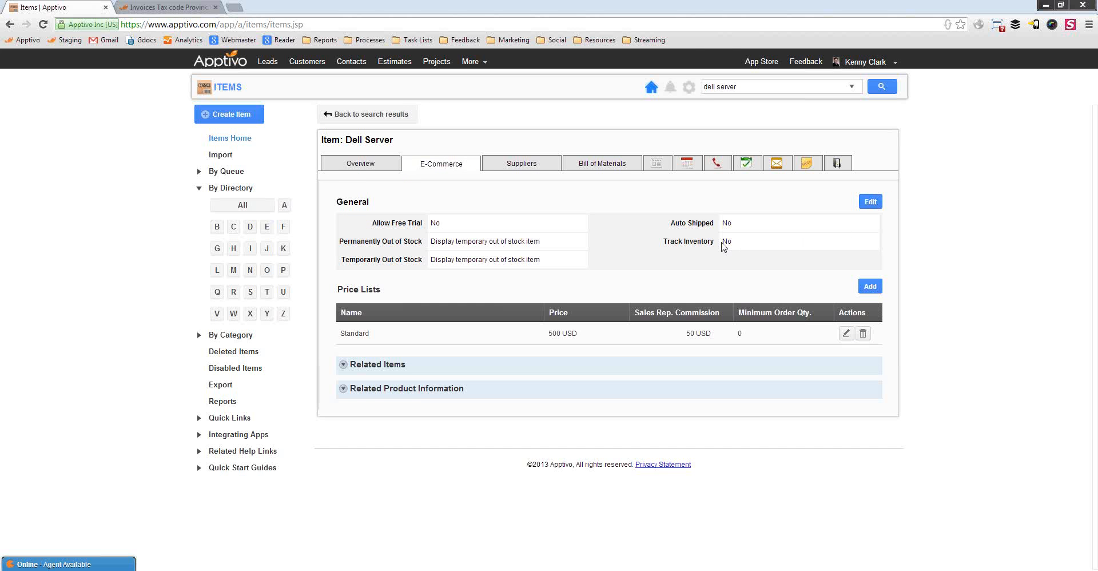
{"action": "left_click", "coordinate": [827, 237]}
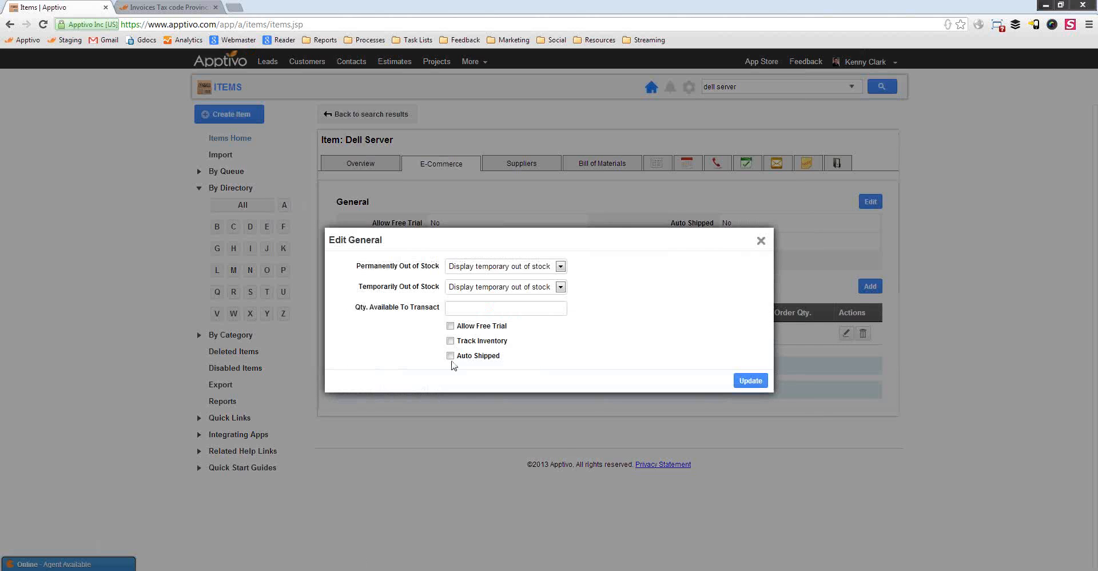
{"action": "left_click", "coordinate": [450, 340]}
{"action": "left_click", "coordinate": [747, 381]}
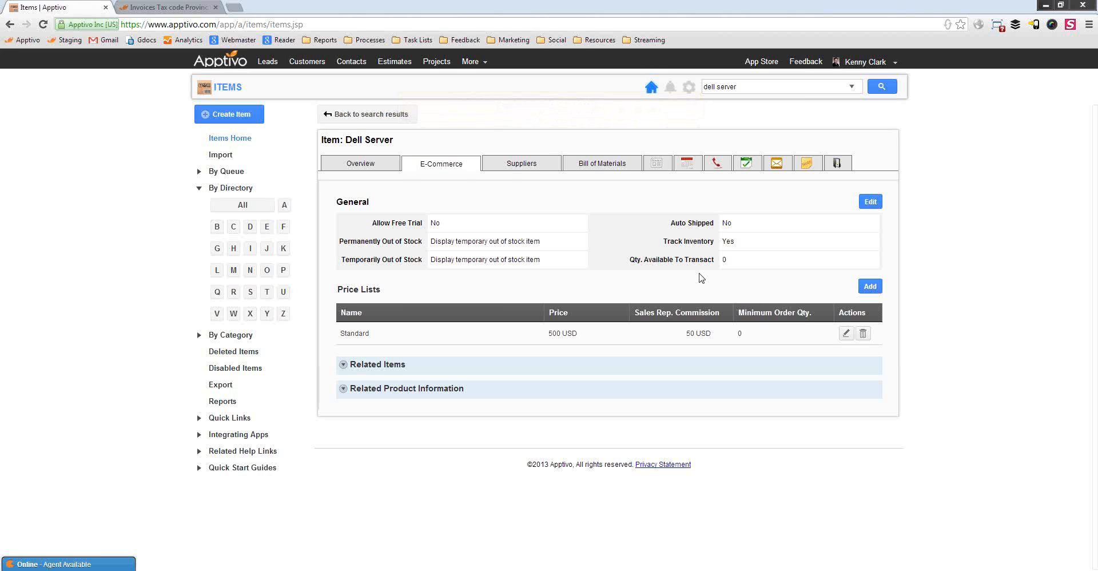
{"action": "left_click", "coordinate": [478, 62]}
{"action": "mouse_move", "coordinate": [493, 167]}
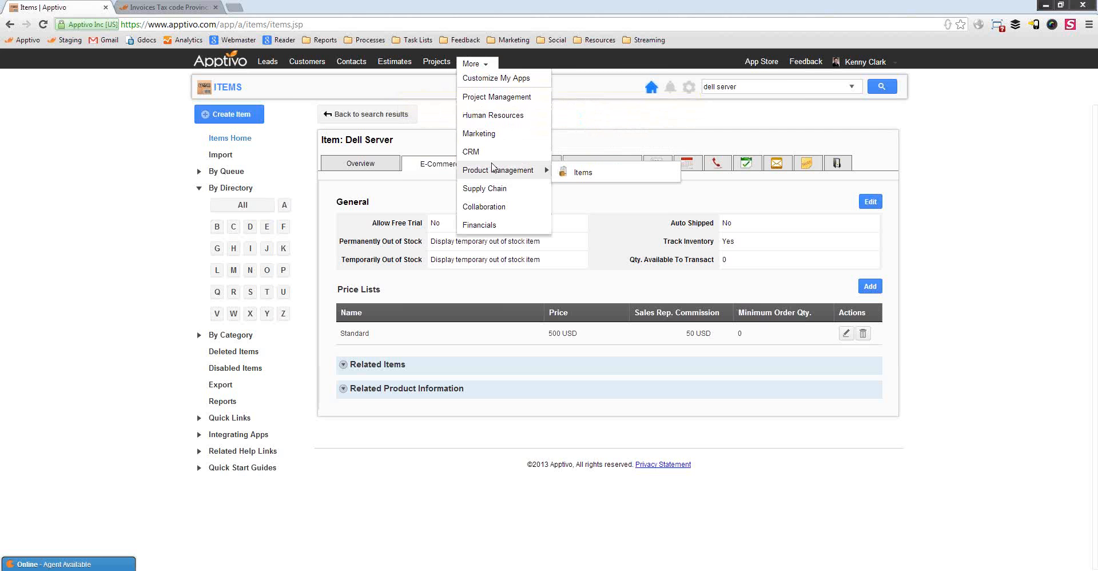
{"action": "mouse_move", "coordinate": [492, 189]}
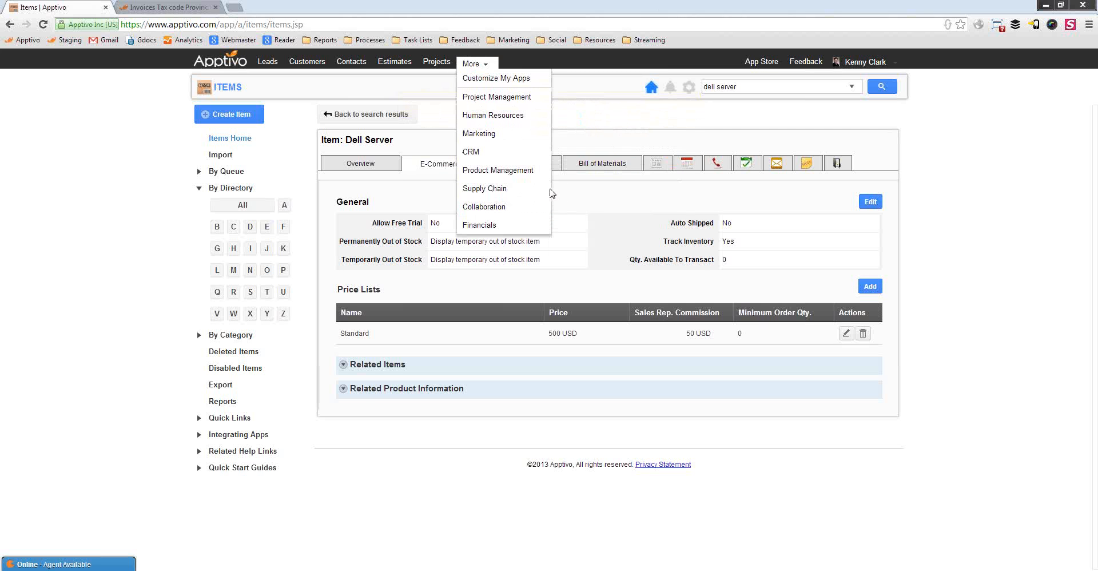
Open Inventory Management and list D items: Dell Server at 0, Dell Blade Server XG38 at 10
{"action": "left_click", "coordinate": [581, 193]}
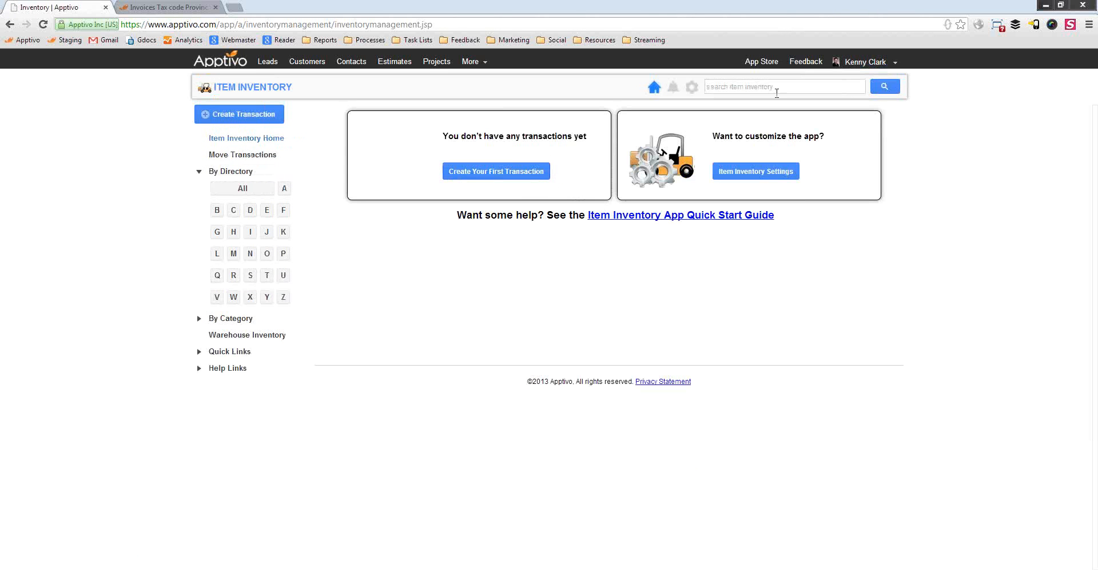
{"action": "left_click", "coordinate": [249, 210]}
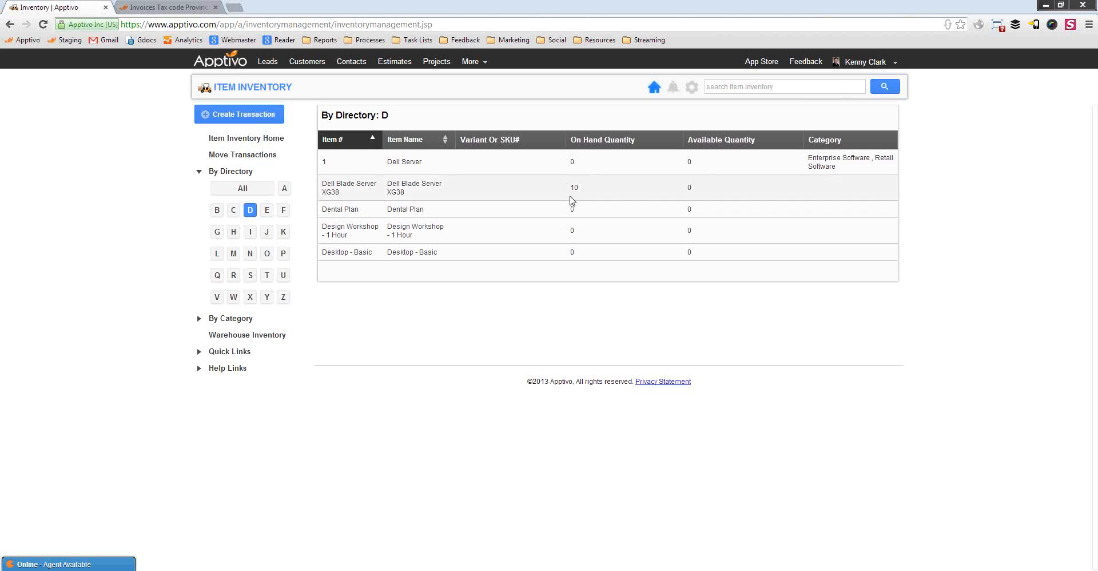
{"action": "left_click_drag", "start_coordinate": [337, 183], "coordinate": [366, 193]}
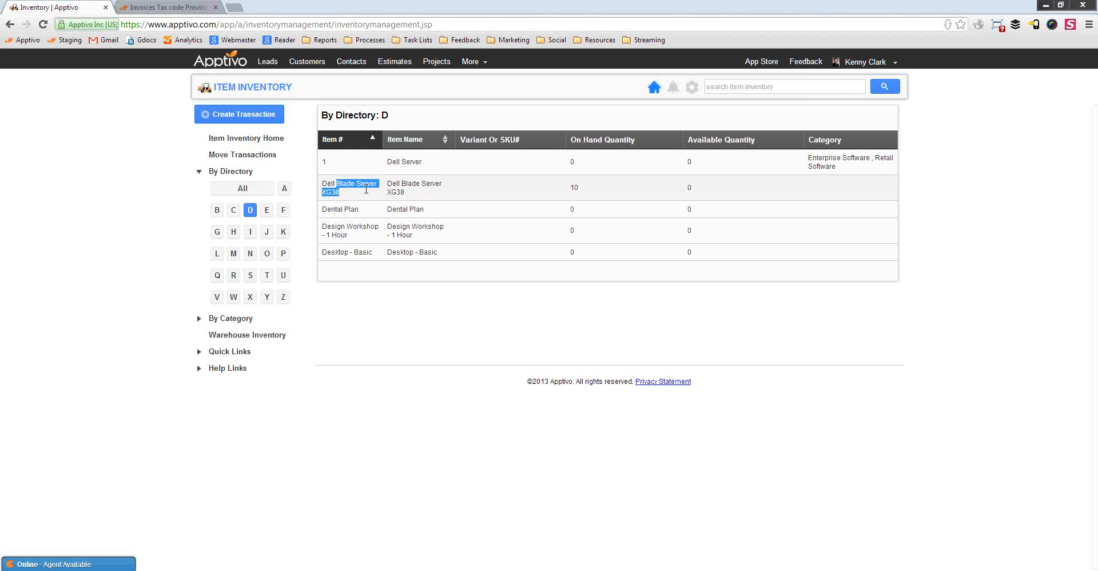
{"action": "left_click", "coordinate": [597, 196]}
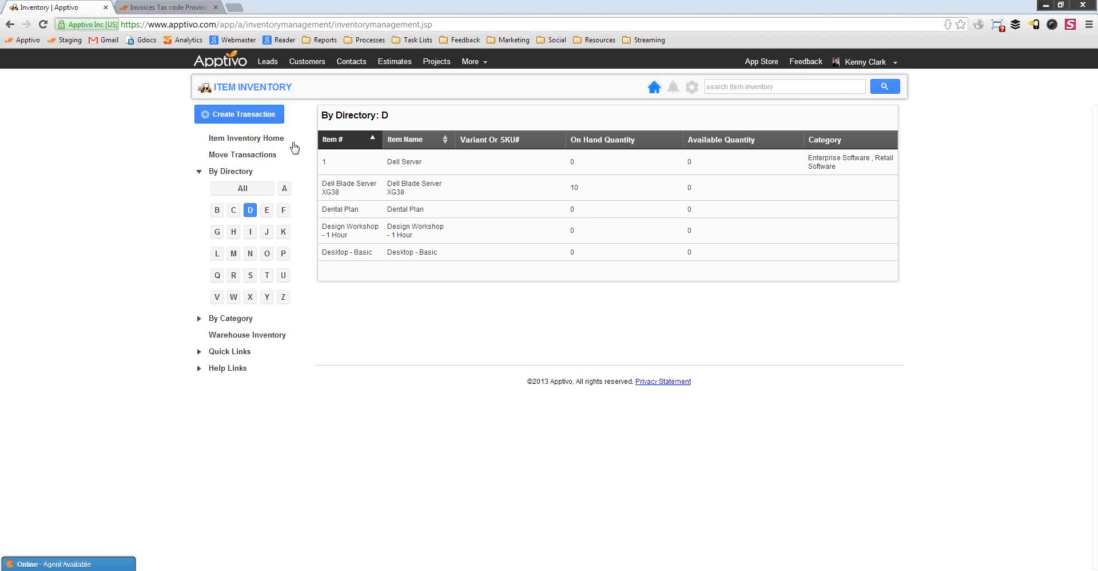
Open the Create Transaction menu offering move transaction, receipt or shipment
{"action": "left_click", "coordinate": [229, 122]}
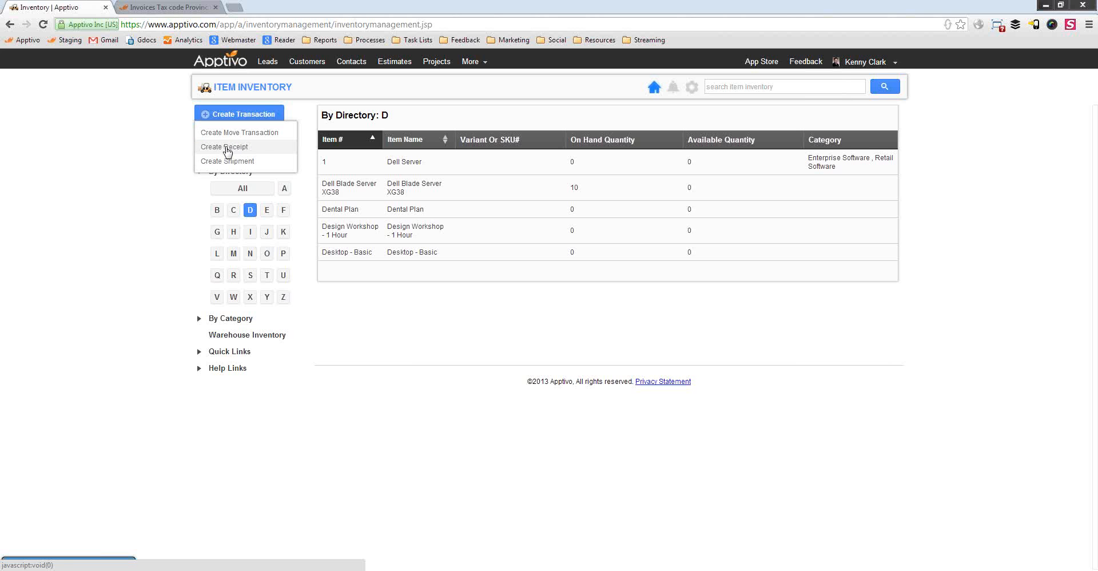
Start a new material receipt with K & L Foods as the supplier
{"action": "left_click", "coordinate": [227, 149]}
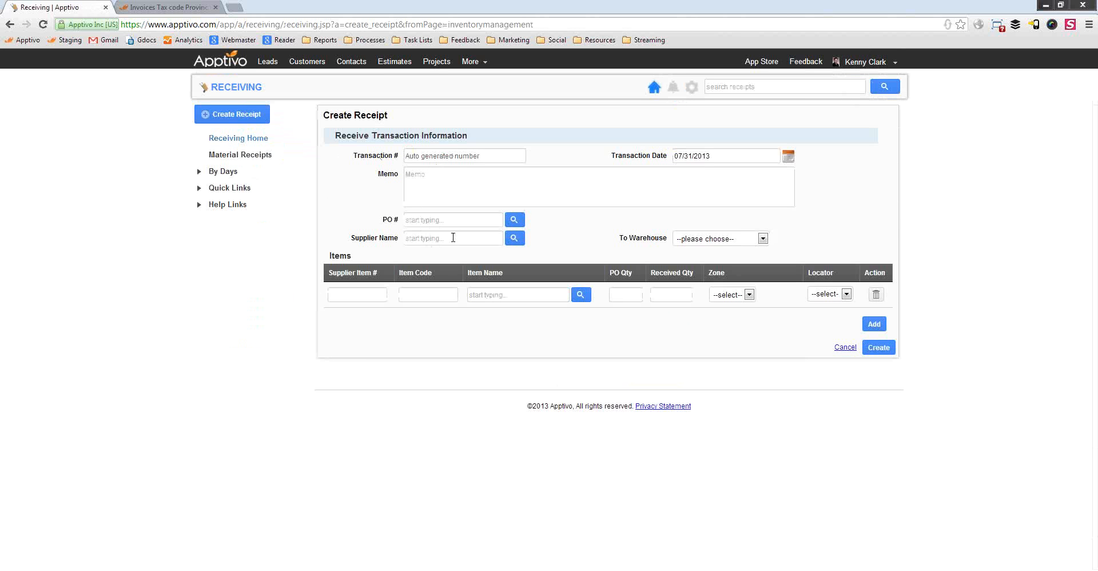
{"action": "left_click", "coordinate": [514, 238]}
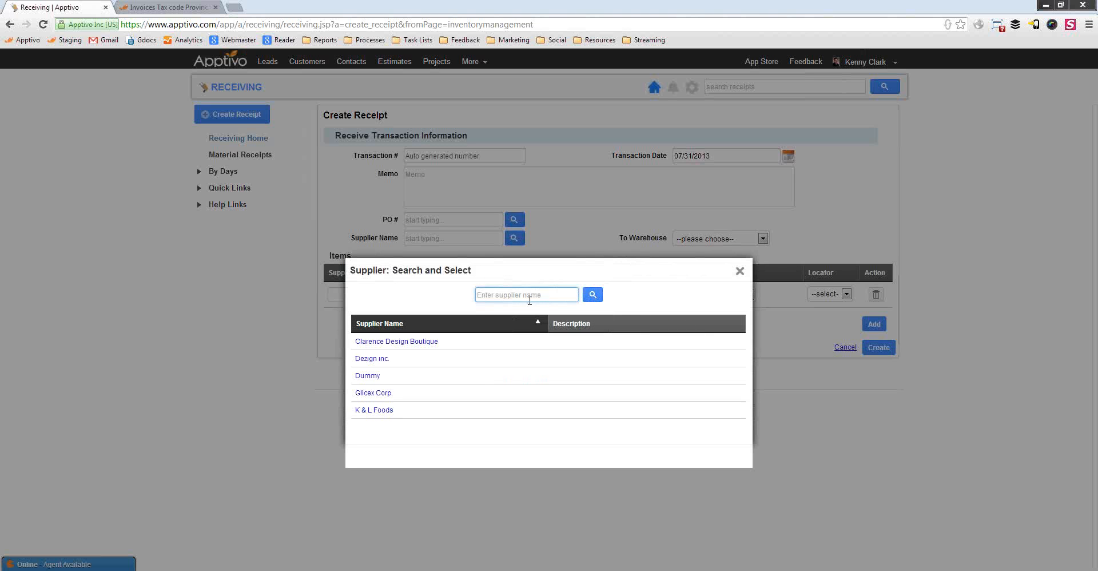
{"action": "left_click", "coordinate": [381, 409]}
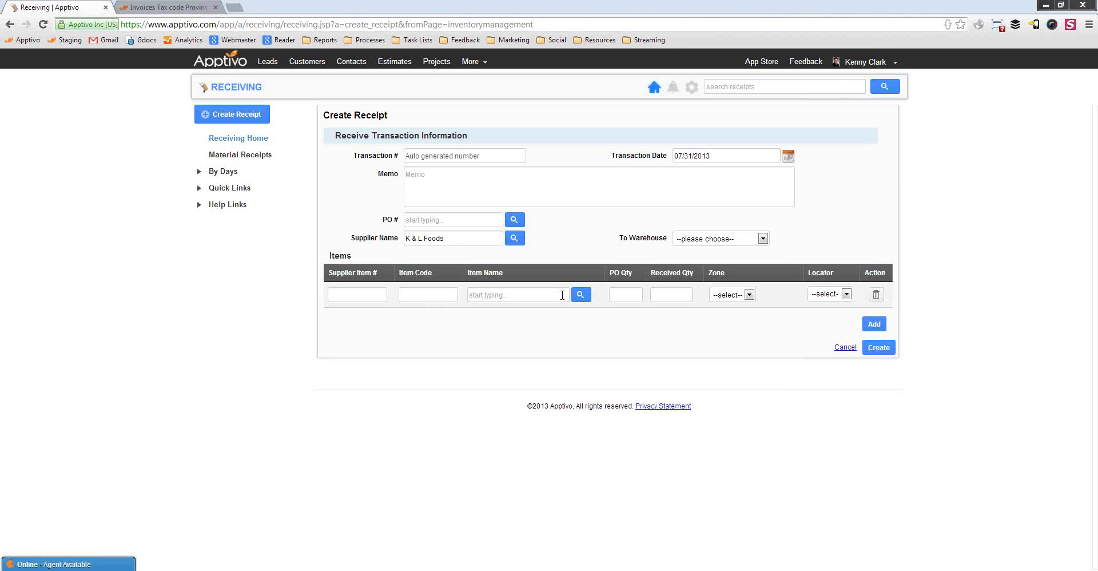
Put Maxilon Marketing Display (M-01) on the receipt's item line, found by searching 'maxilon'
{"action": "left_click", "coordinate": [562, 295]}
{"action": "type", "text": "maii"}
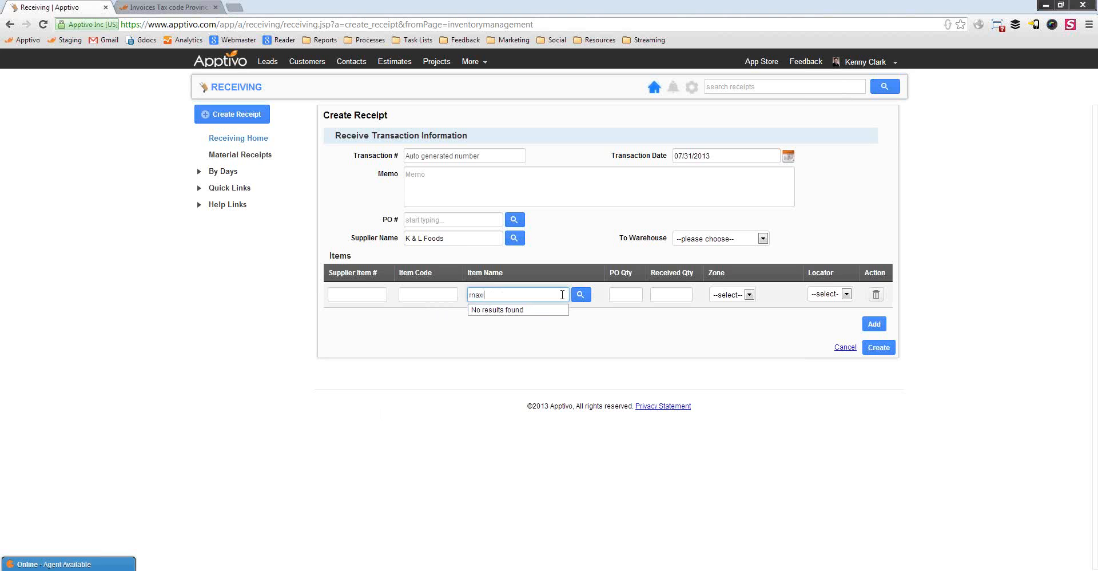
{"action": "double_click", "coordinate": [562, 294]}
{"action": "key", "text": "BackSpace"}
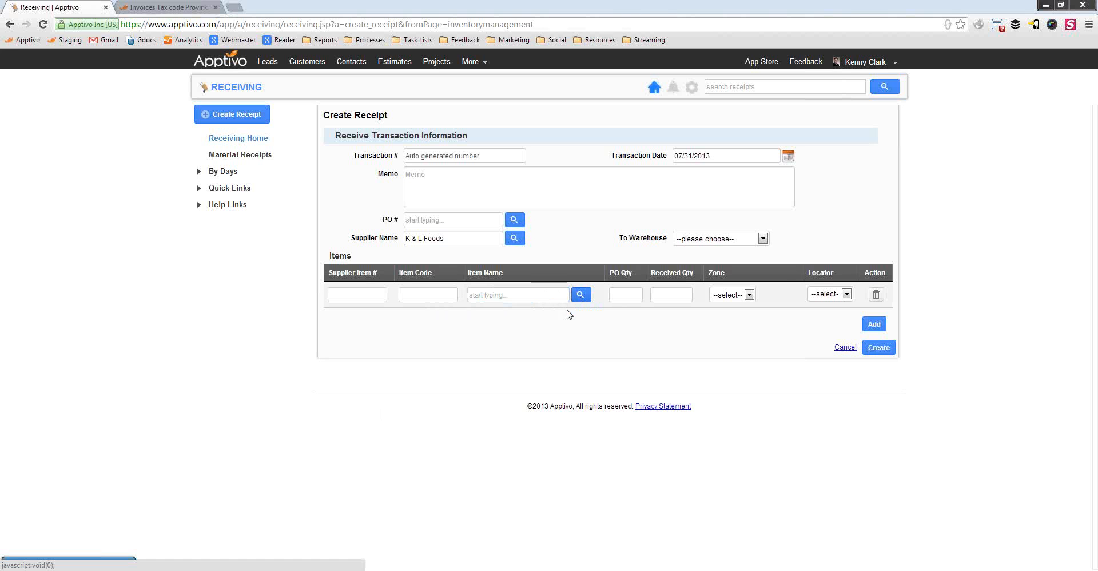
{"action": "left_click", "coordinate": [580, 295]}
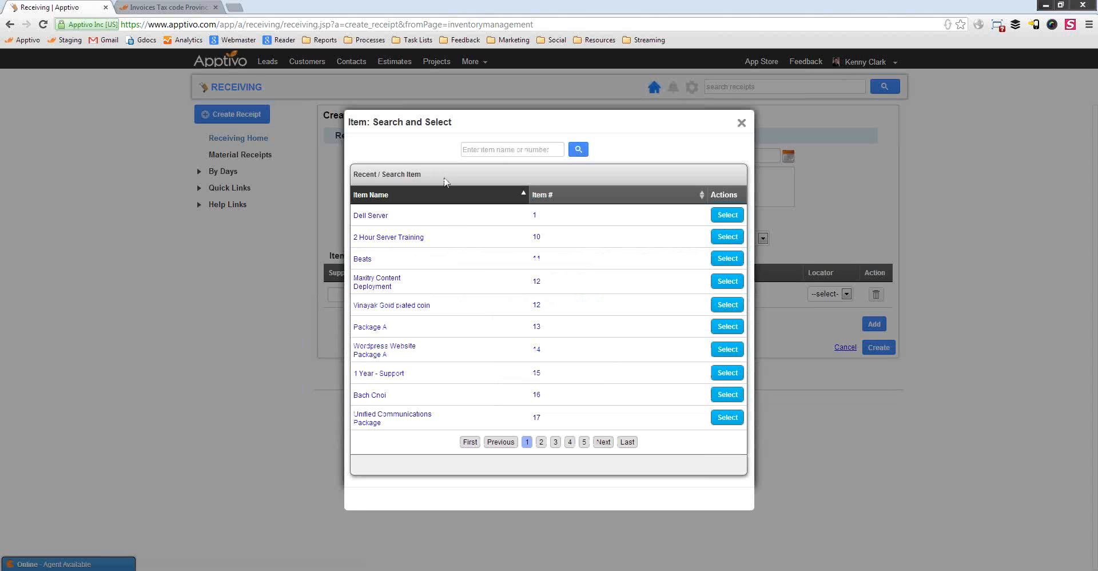
{"action": "left_click", "coordinate": [728, 236]}
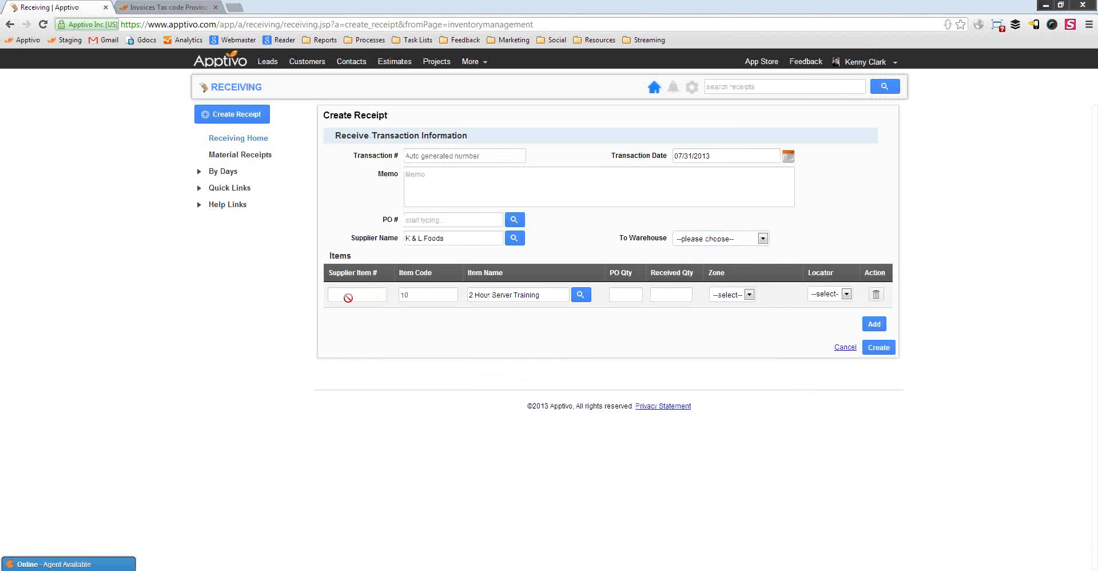
{"action": "left_click", "coordinate": [583, 295]}
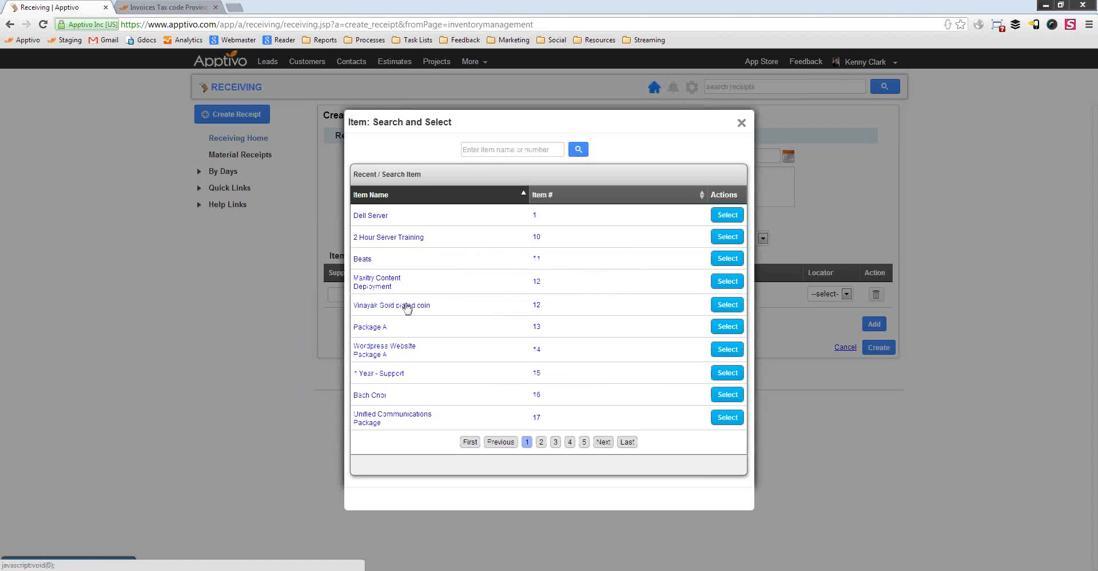
{"action": "left_click", "coordinate": [518, 150]}
{"action": "type", "text": "maxilon"}
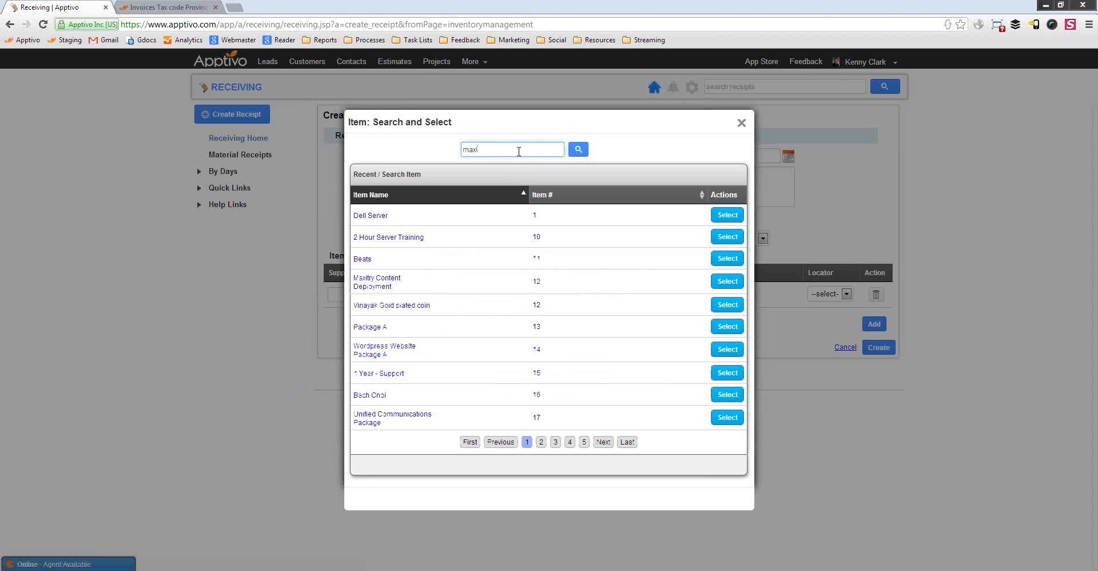
{"action": "key", "text": "Return"}
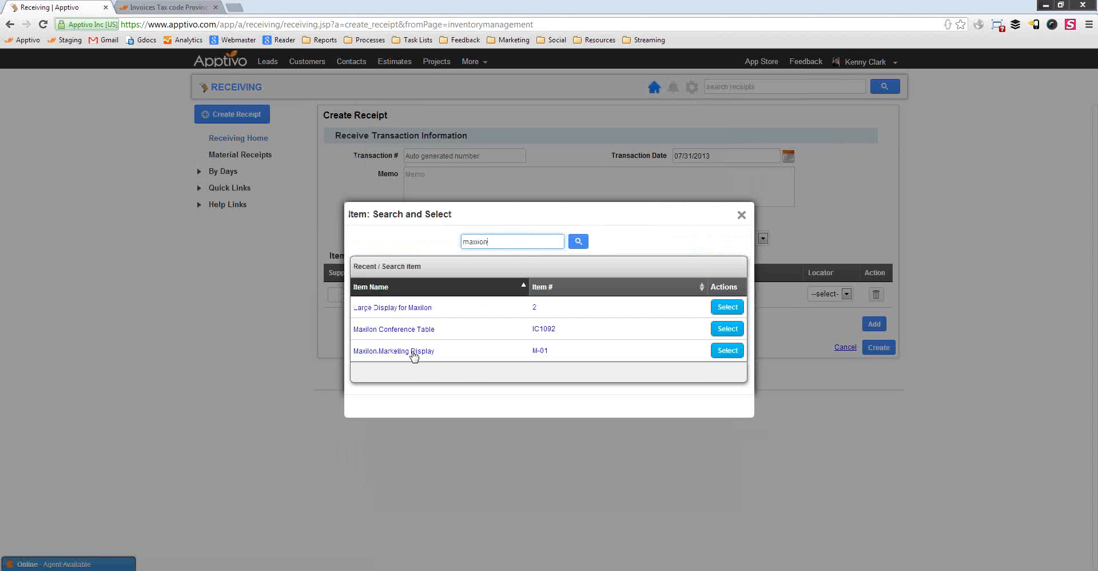
{"action": "left_click", "coordinate": [414, 353]}
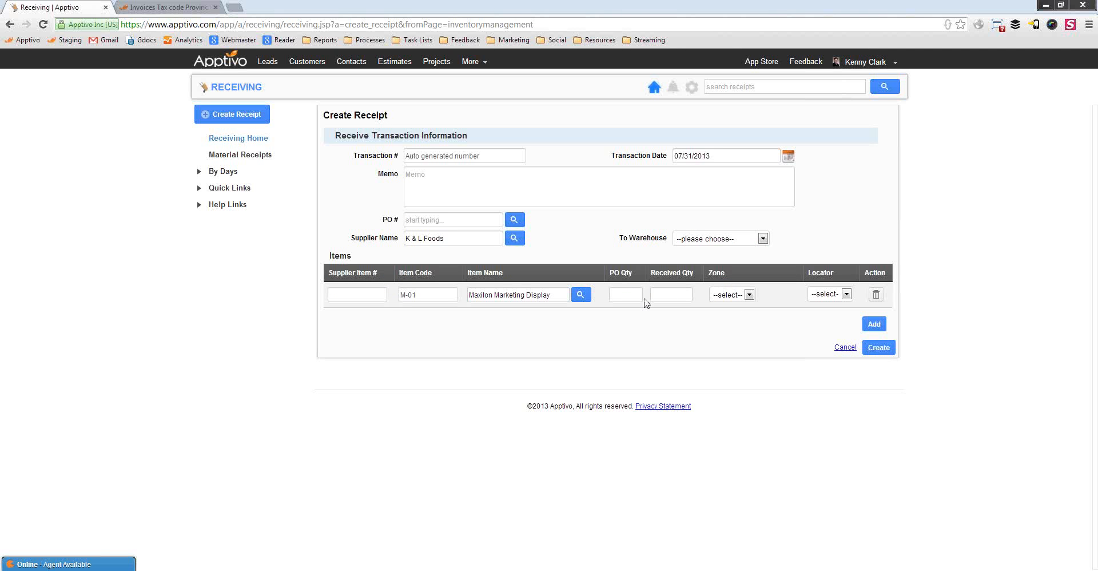
Go to the received quantity field, then open the PO # search dialog
{"action": "left_click", "coordinate": [670, 301]}
{"action": "left_click", "coordinate": [589, 326]}
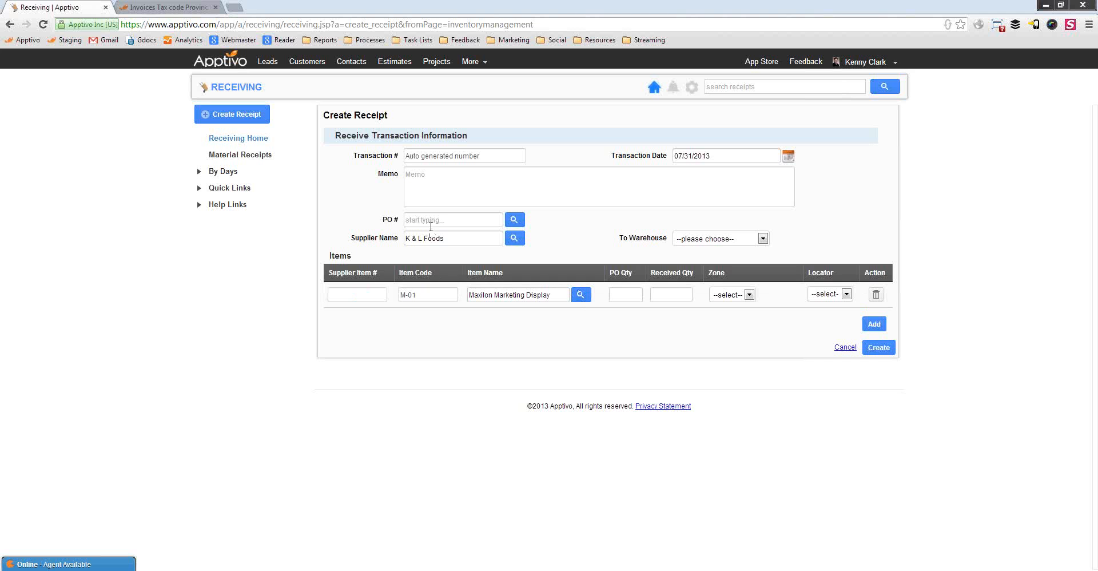
{"action": "left_click", "coordinate": [514, 223]}
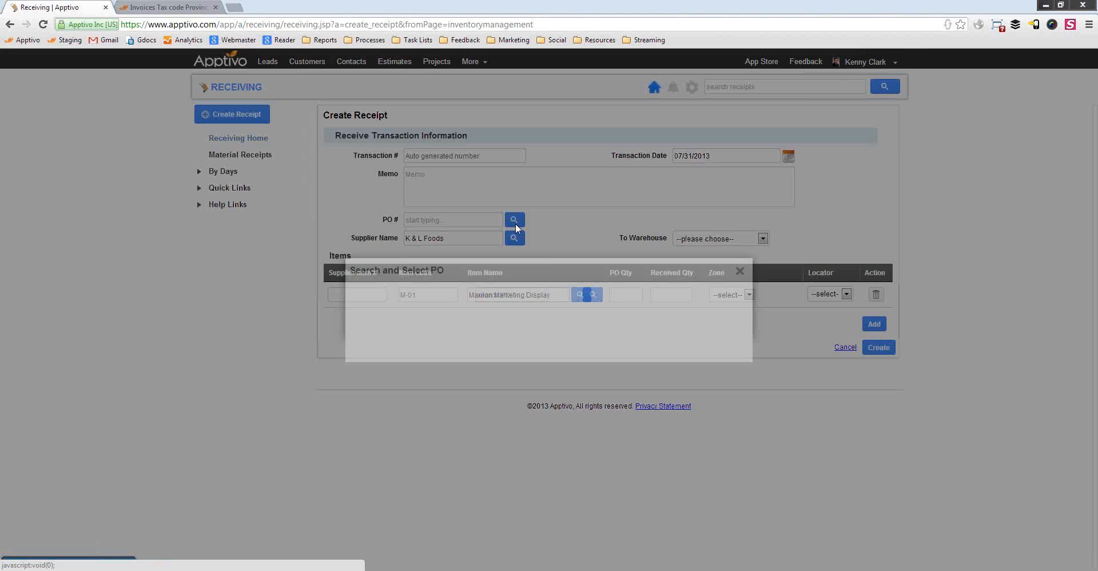
Fill the material receipt from PO 11 for supplier Clarence Design Boutique
{"action": "left_click", "coordinate": [592, 295]}
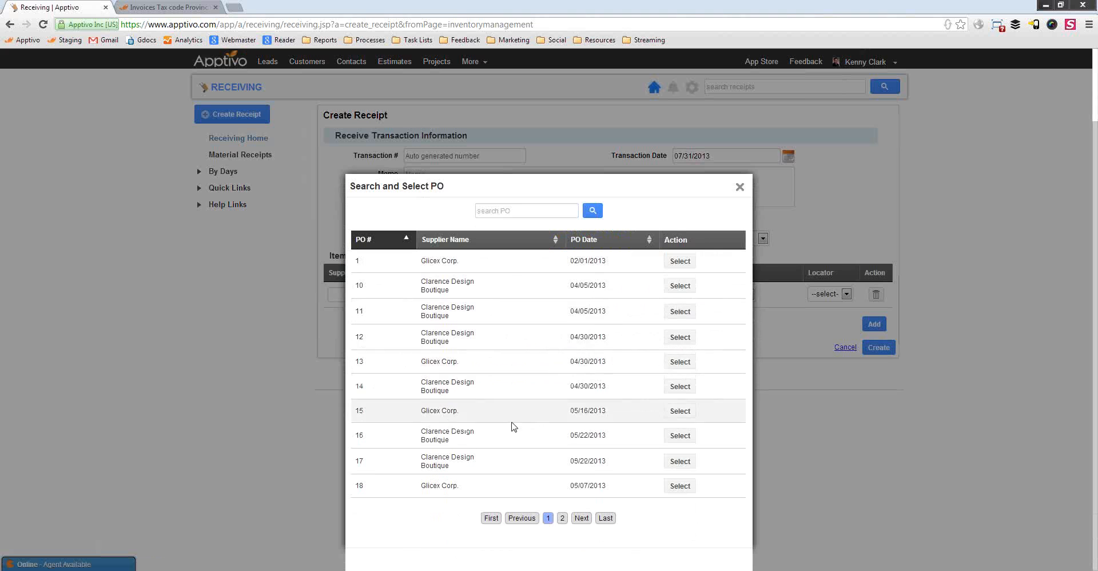
{"action": "left_click", "coordinate": [680, 312]}
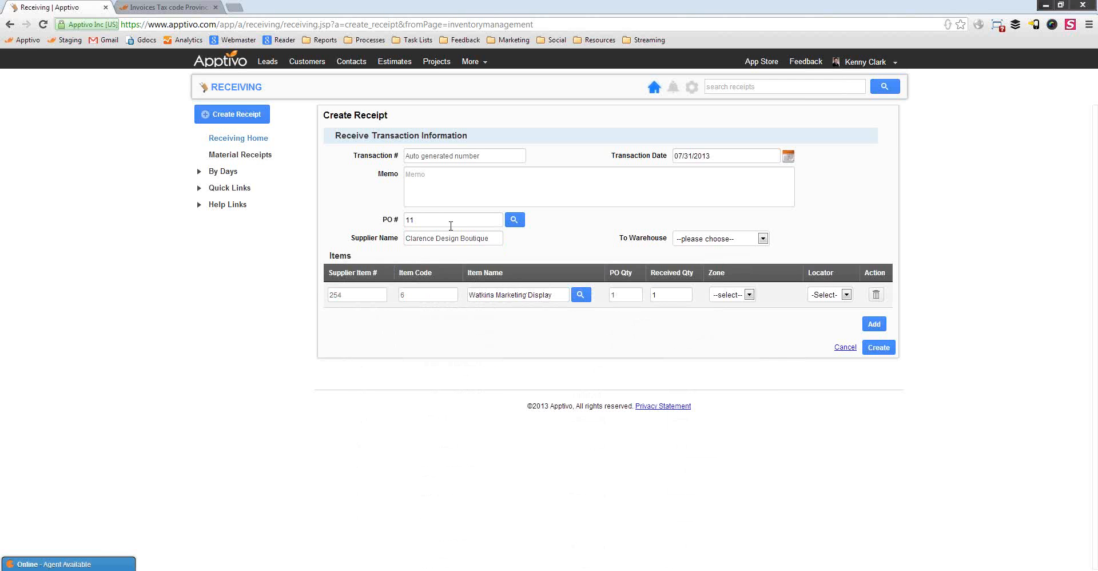
{"action": "left_click_drag", "start_coordinate": [491, 238], "coordinate": [409, 238]}
{"action": "double_click", "coordinate": [666, 295]}
Check the Watkins Marketing Display item row and create receipt 4
{"action": "left_click", "coordinate": [658, 357]}
{"action": "left_click_drag", "start_coordinate": [555, 296], "coordinate": [475, 296]}
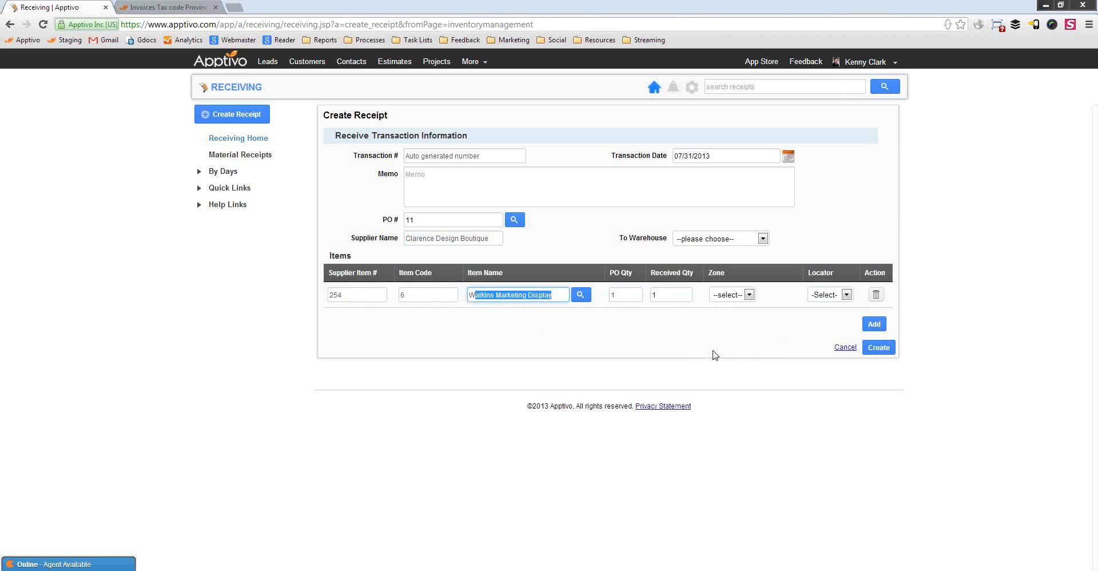
{"action": "key", "text": "Tab"}
{"action": "key", "text": "Tab"}
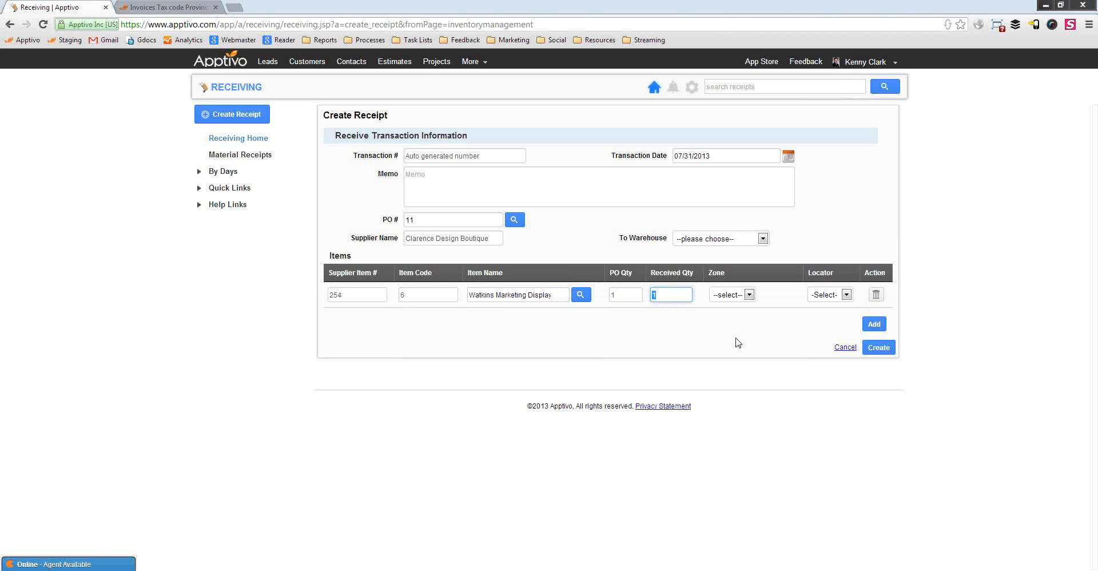
{"action": "left_click", "coordinate": [736, 338]}
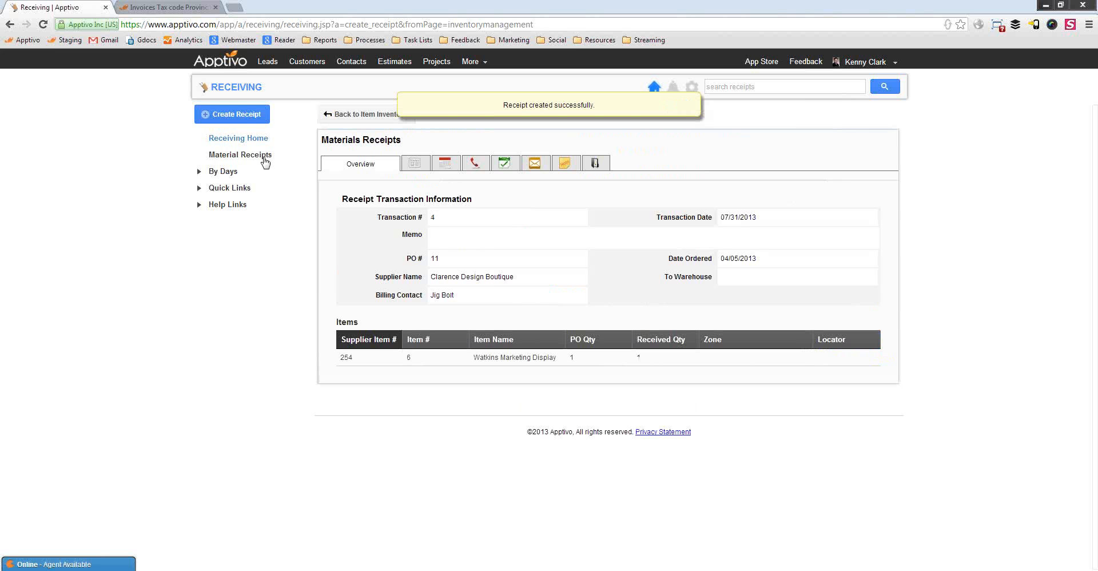
{"action": "left_click", "coordinate": [478, 67]}
Confirm Watkins Marketing Display shows 1 on hand in Item Inventory, then start a new shipment
{"action": "mouse_move", "coordinate": [492, 189]}
{"action": "left_click", "coordinate": [603, 190]}
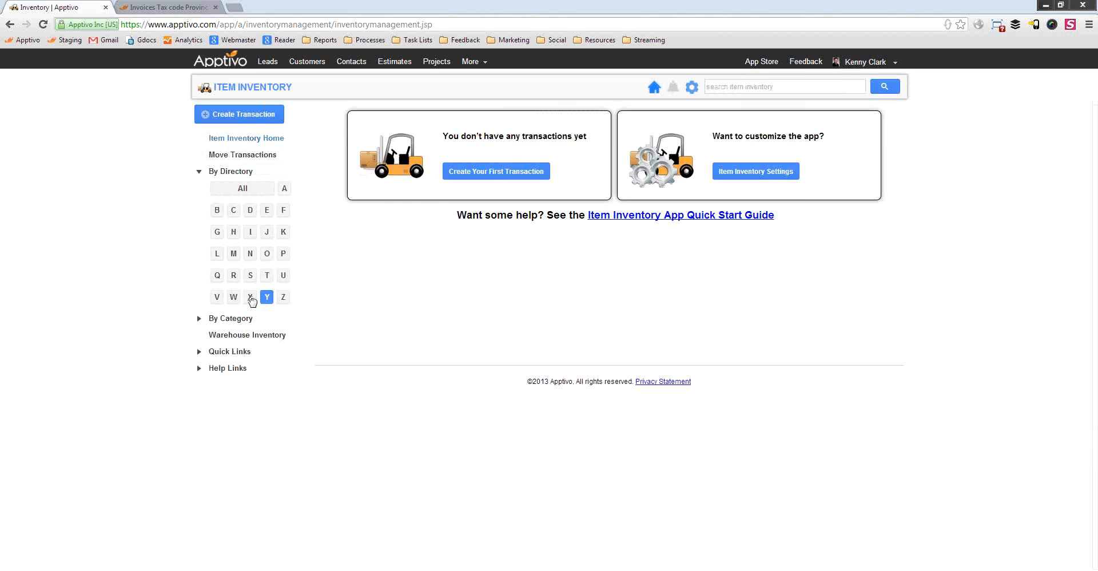
{"action": "left_click", "coordinate": [233, 297]}
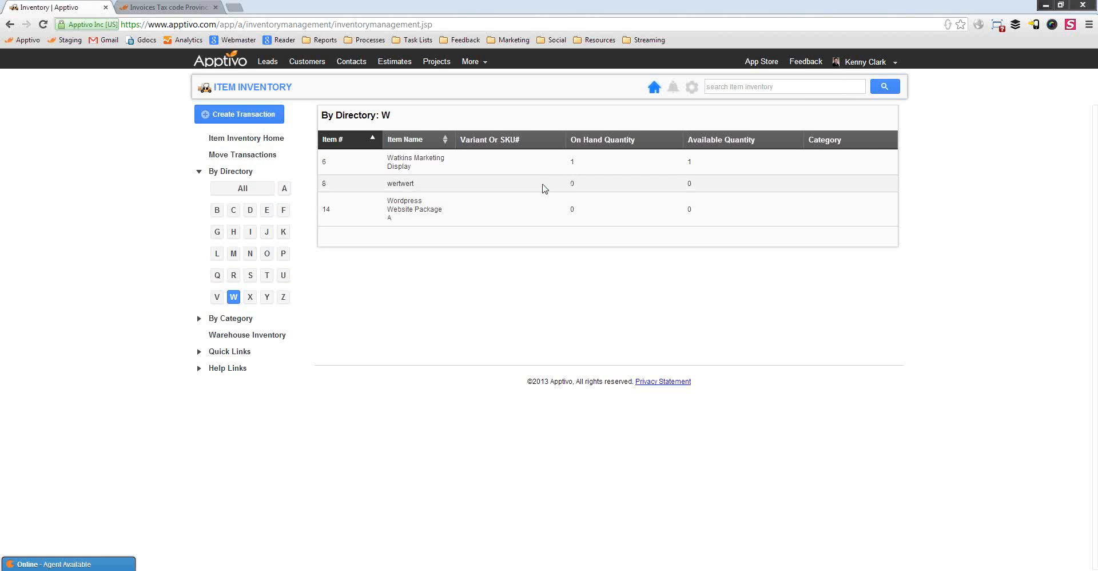
{"action": "left_click", "coordinate": [253, 119]}
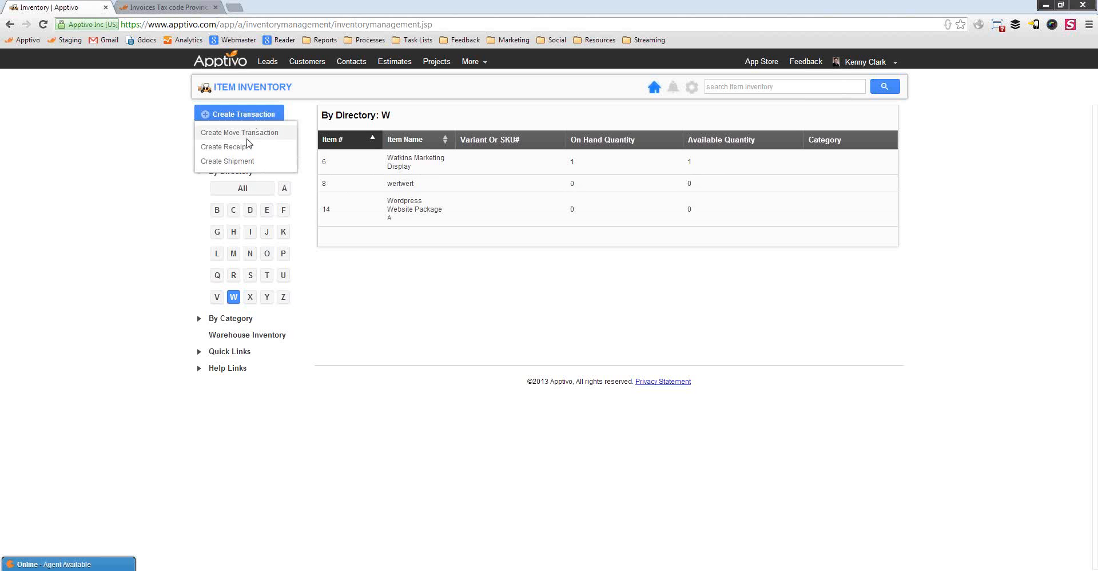
{"action": "left_click", "coordinate": [246, 163]}
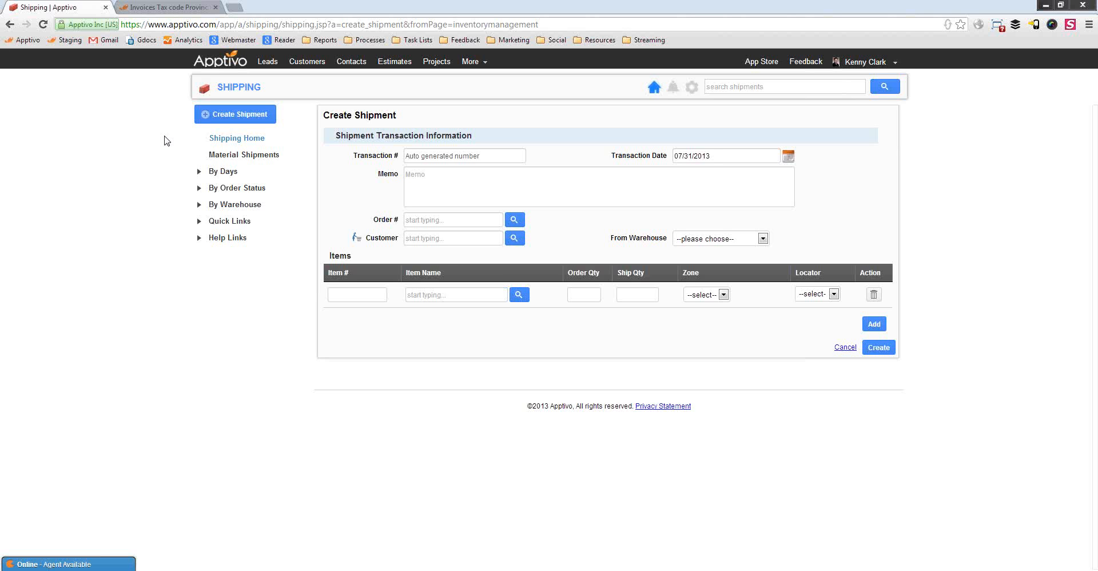
In the Invoices app, start a new invoice from an existing order
{"action": "left_click", "coordinate": [475, 61]}
{"action": "mouse_move", "coordinate": [497, 225]}
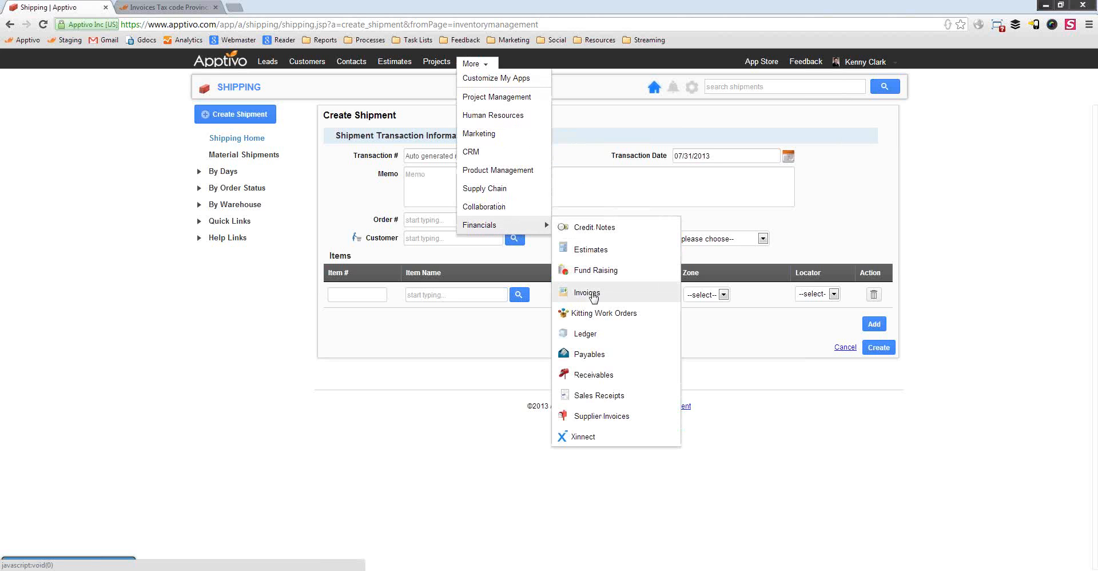
{"action": "left_click", "coordinate": [589, 292]}
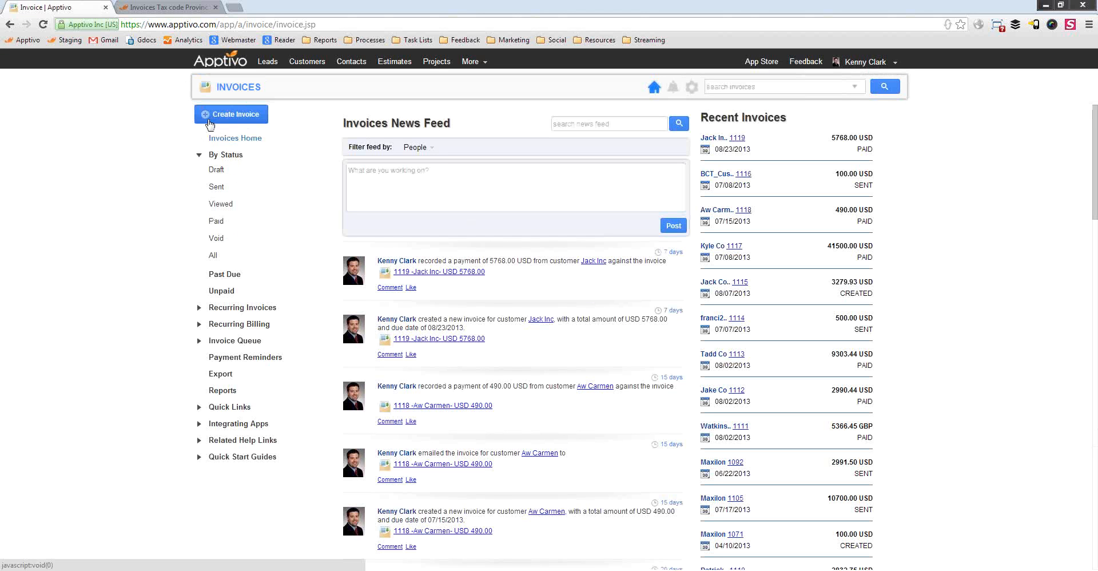
{"action": "left_click", "coordinate": [210, 117]}
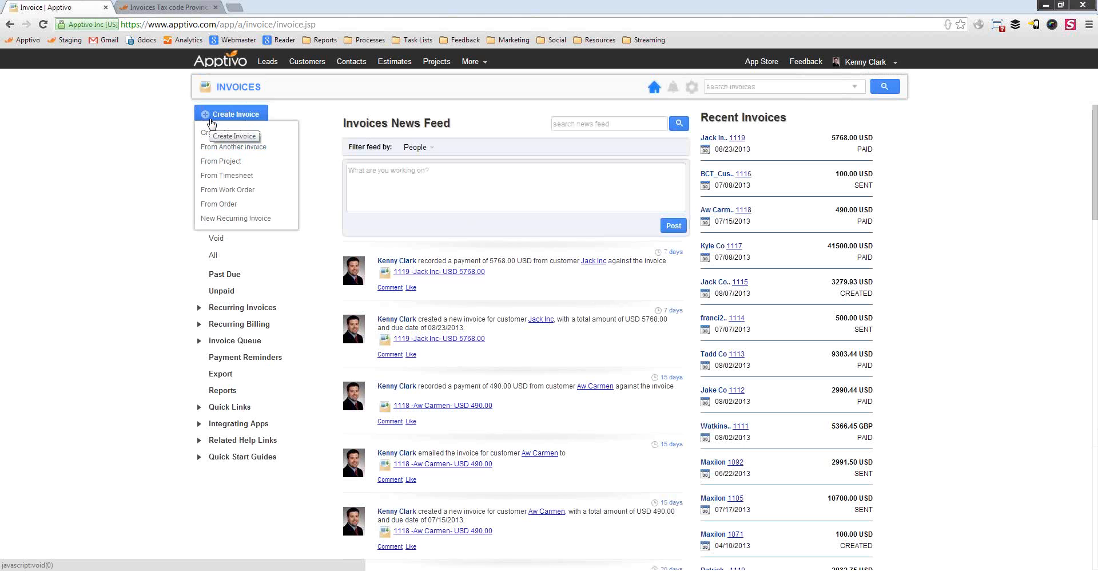
{"action": "left_click", "coordinate": [231, 207]}
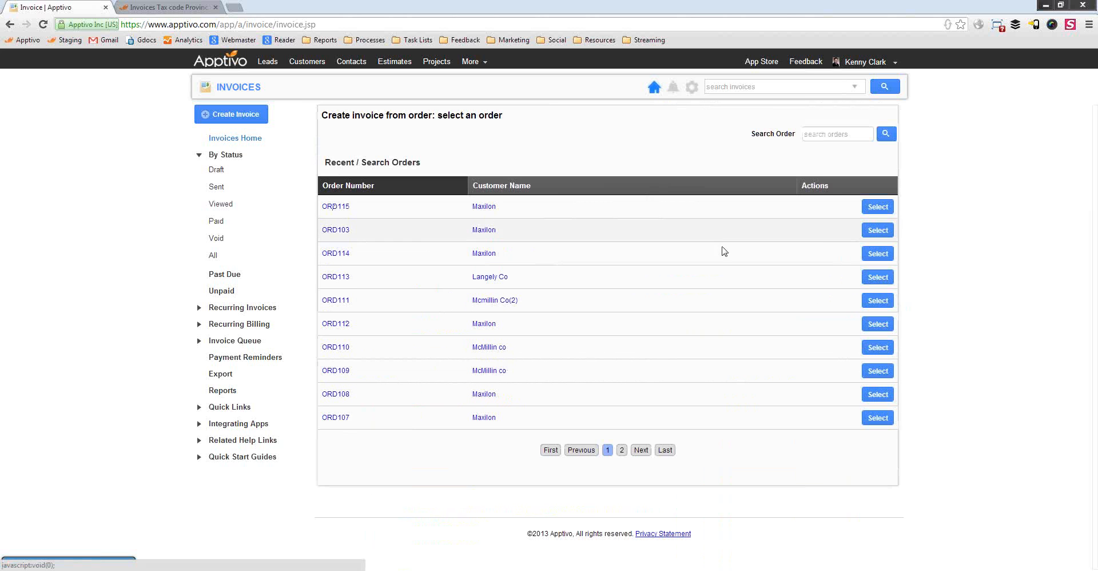
Base the new invoice on order ORD115 for Maxilon and review the pre-filled form
{"action": "left_click", "coordinate": [878, 207]}
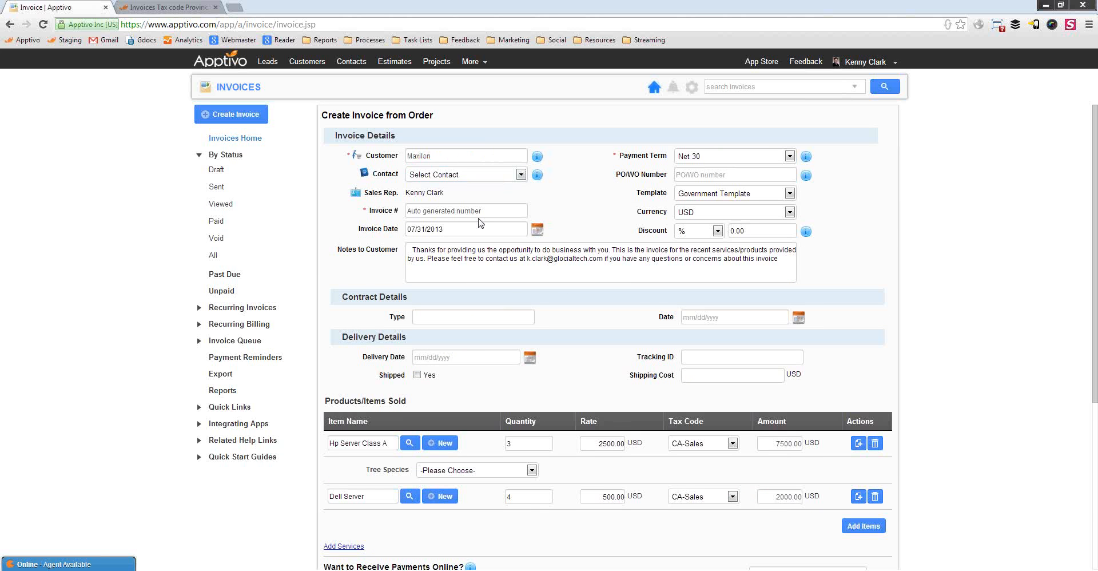
{"action": "left_click", "coordinate": [537, 175]}
{"action": "scroll", "coordinate": [639, 275], "scroll_direction": "down", "scroll_amount": 3}
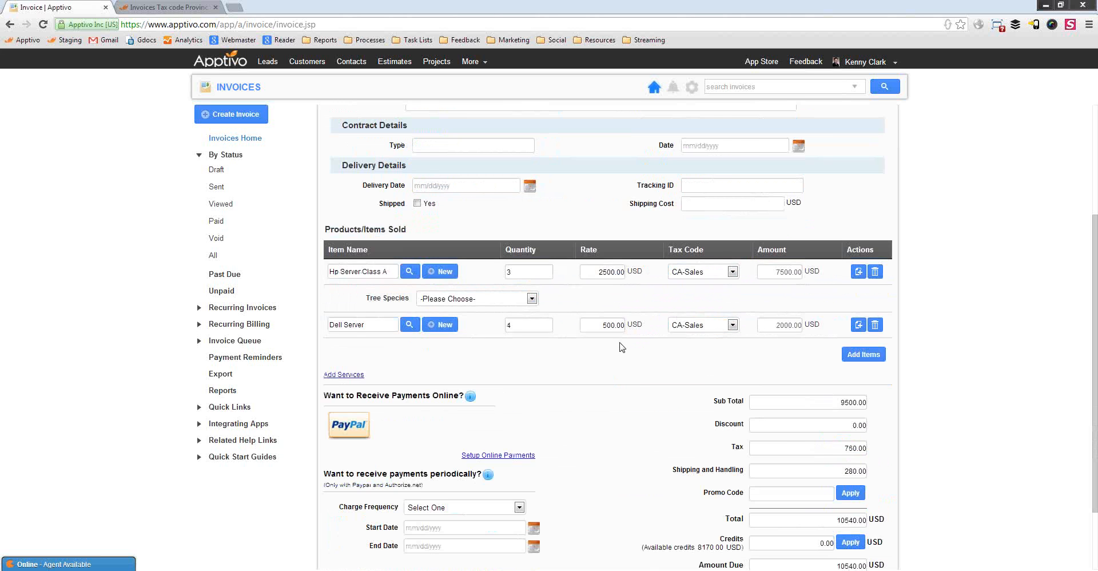
{"action": "scroll", "coordinate": [622, 346], "scroll_direction": "up", "scroll_amount": 2}
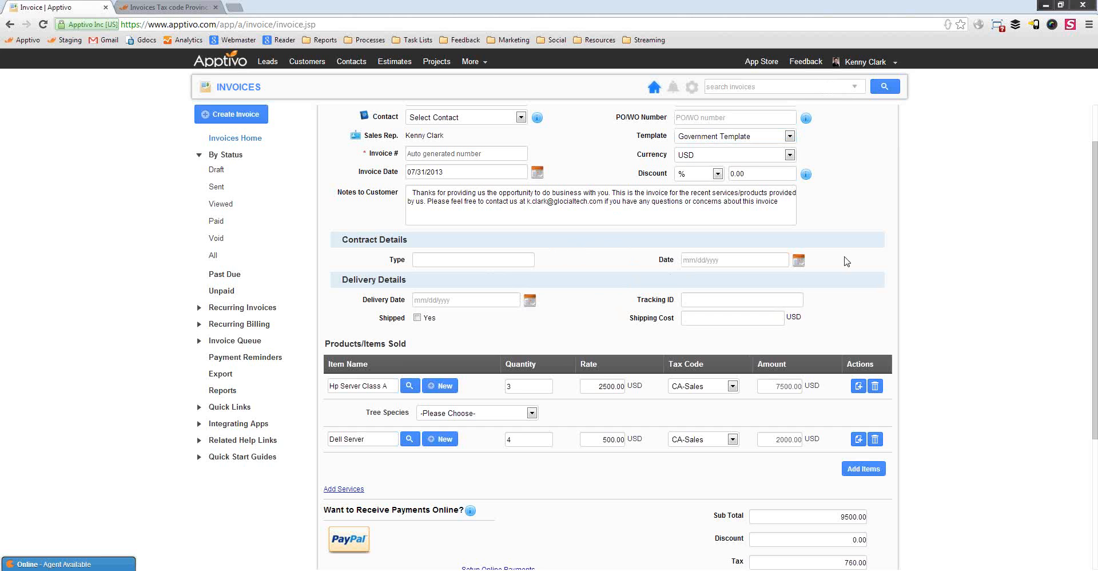
Keep the Government Template and check the 10540.00 USD total
{"action": "left_click", "coordinate": [726, 136]}
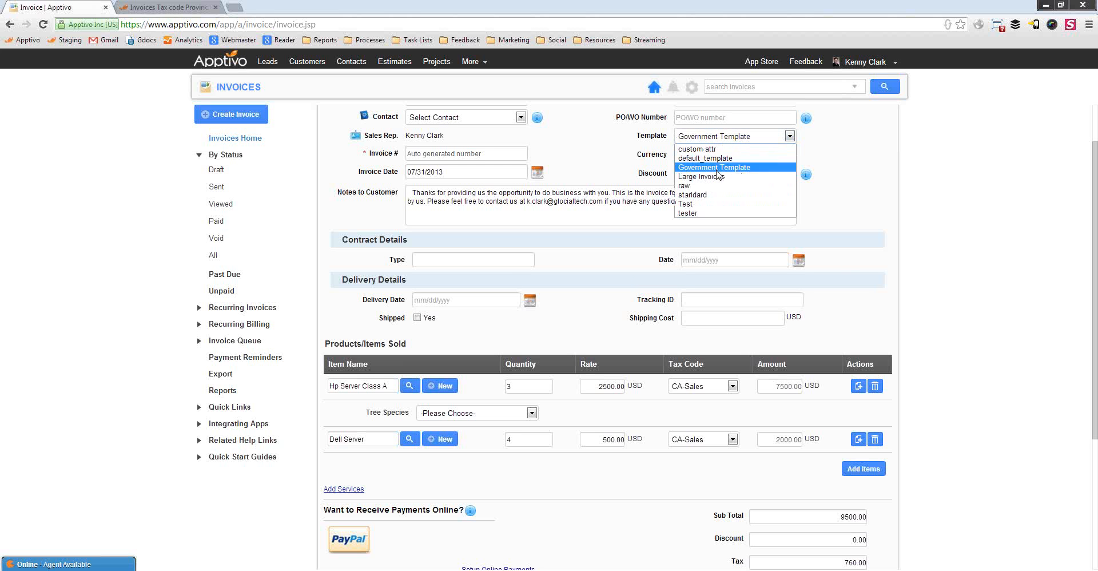
{"action": "left_click", "coordinate": [886, 205]}
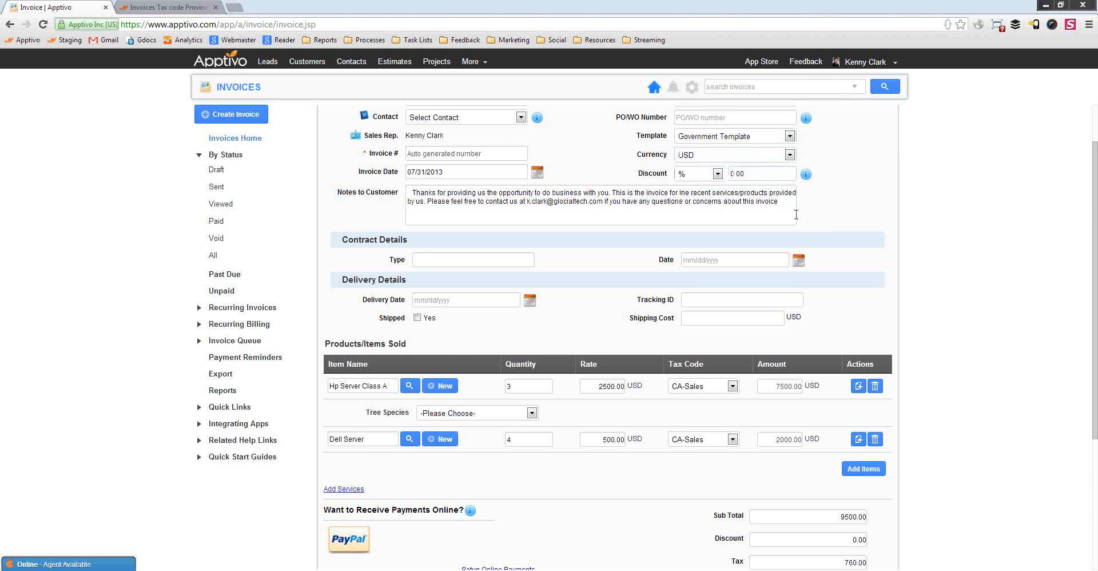
{"action": "scroll", "coordinate": [850, 238], "scroll_direction": "down", "scroll_amount": 4}
{"action": "scroll", "coordinate": [580, 325], "scroll_direction": "up", "scroll_amount": 1}
{"action": "scroll", "coordinate": [450, 353], "scroll_direction": "down", "scroll_amount": 1}
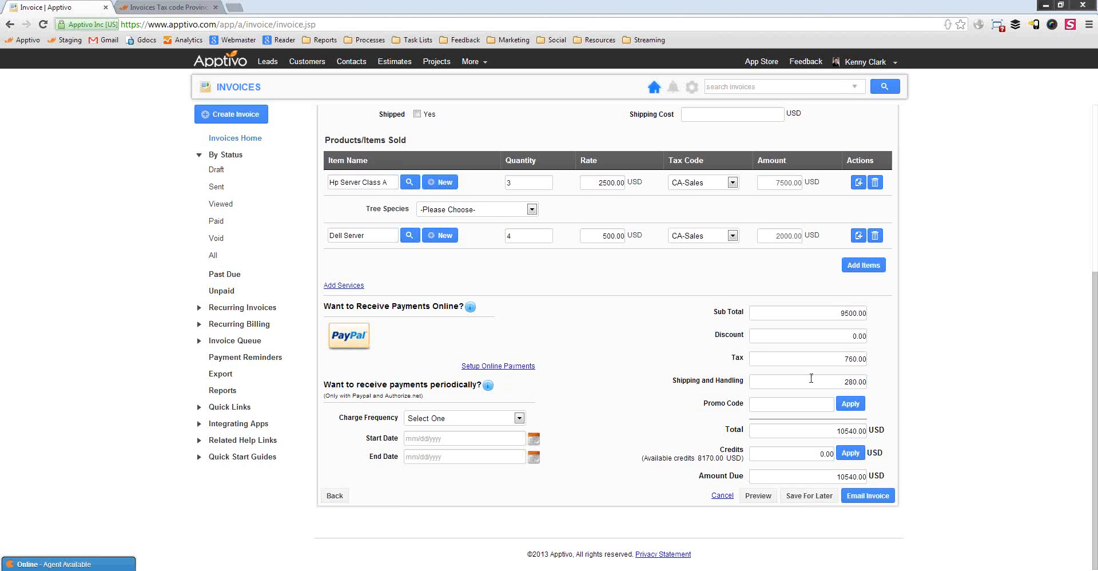
Set the invoice discount to 10%, a 950.00 reduction that brings the total to 9514.00
{"action": "left_click", "coordinate": [852, 382]}
{"action": "left_click_drag", "start_coordinate": [838, 383], "coordinate": [865, 382]}
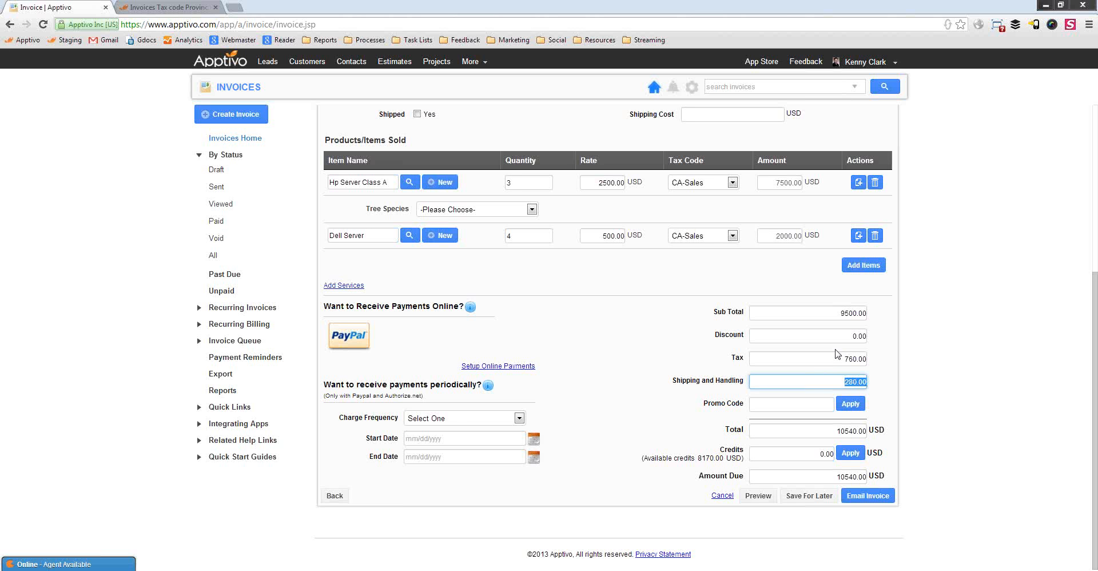
{"action": "scroll", "coordinate": [585, 390], "scroll_direction": "up", "scroll_amount": 5}
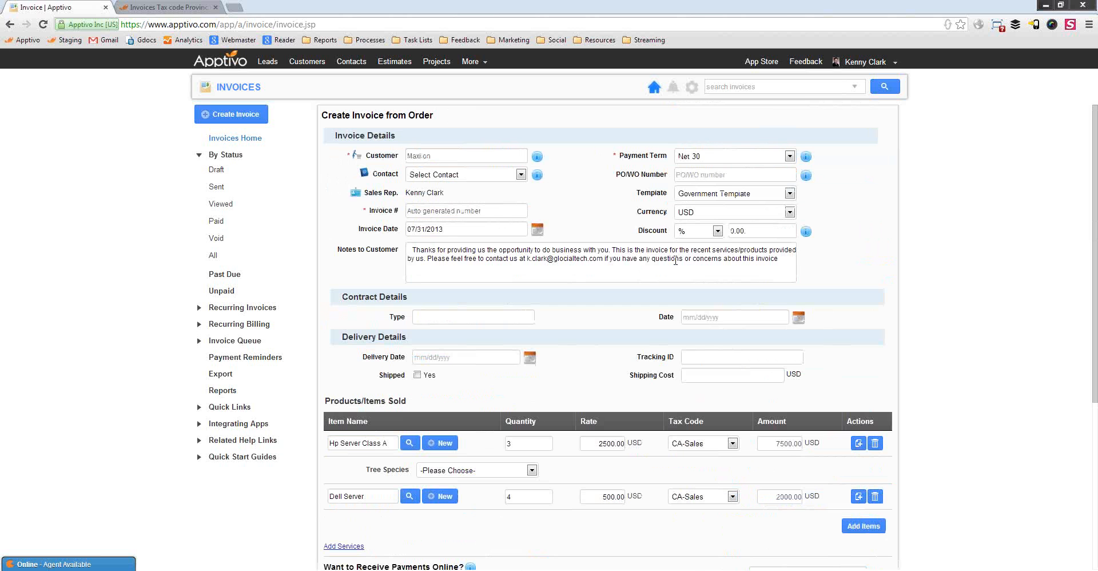
{"action": "left_click_drag", "start_coordinate": [762, 230], "coordinate": [697, 224]}
{"action": "type", "text": "10"}
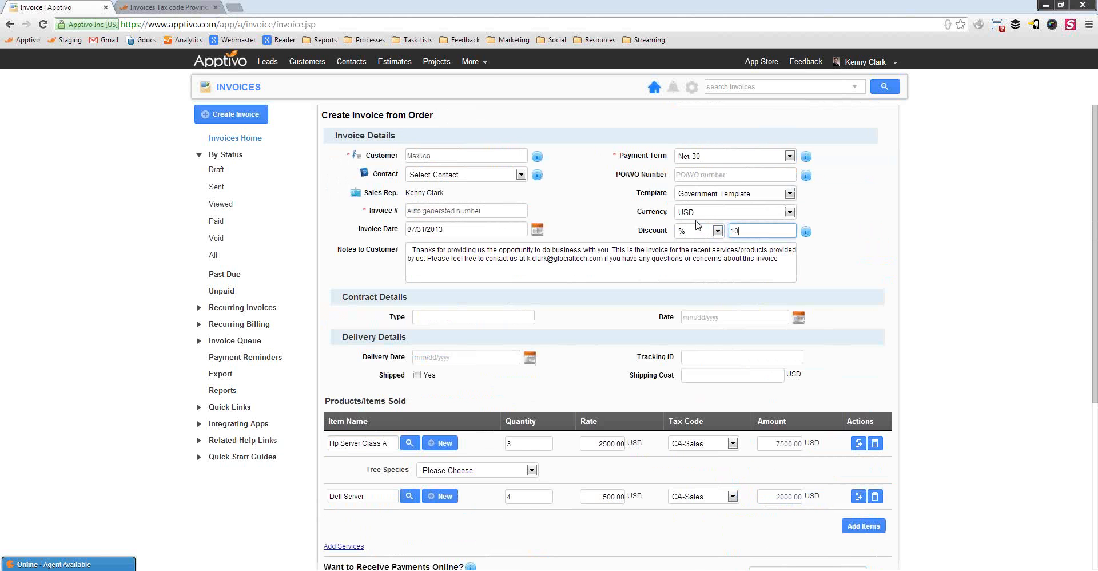
{"action": "left_click", "coordinate": [859, 265]}
{"action": "scroll", "coordinate": [810, 431], "scroll_direction": "down", "scroll_amount": 5}
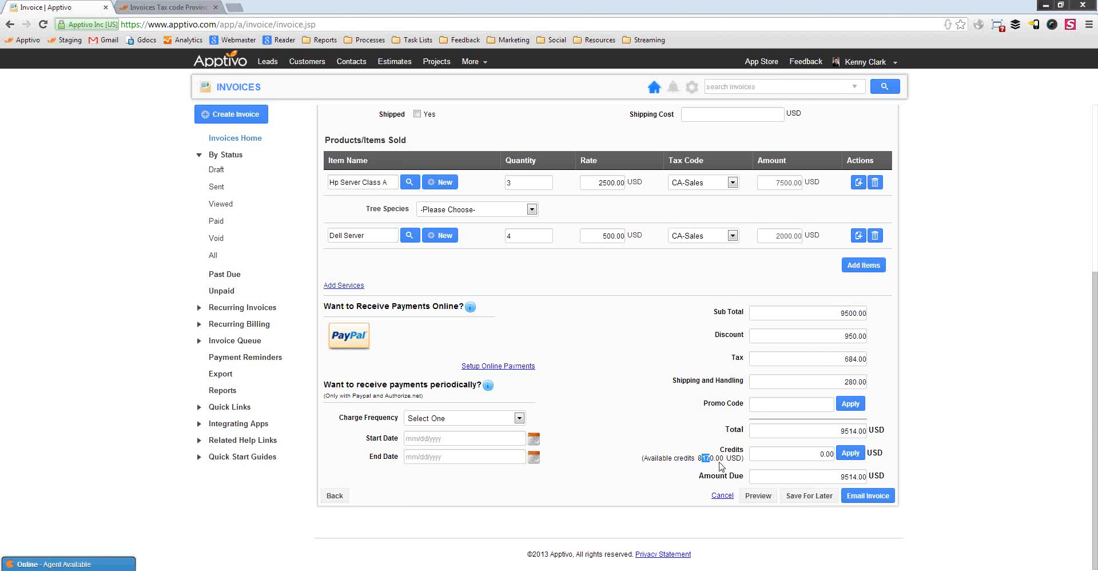
Apply 8170.00 in credits so the amount due becomes 1344.00
{"action": "left_click", "coordinate": [849, 455]}
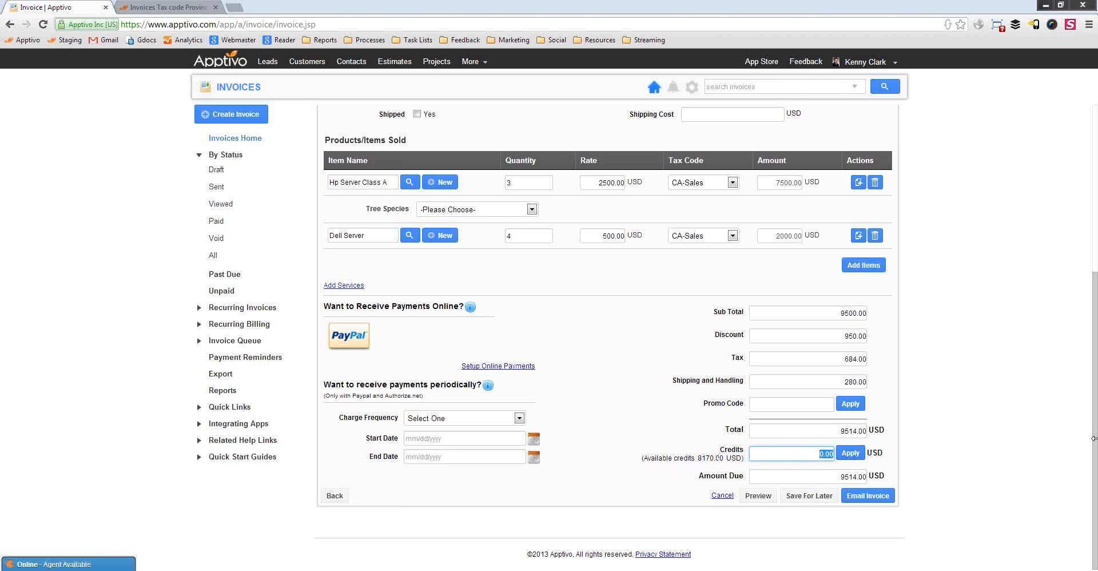
{"action": "type", "text": "8170.00"}
{"action": "left_click_drag", "start_coordinate": [794, 458], "coordinate": [884, 463]}
{"action": "left_click", "coordinate": [850, 453]}
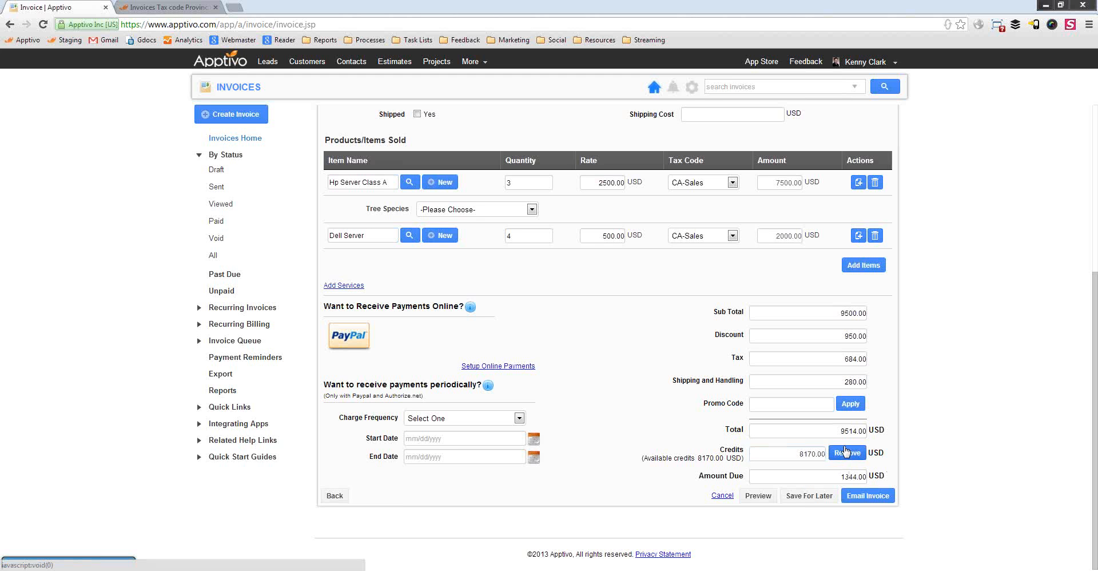
Open the invoice email form and review its recipient, subject, message and template options
{"action": "left_click", "coordinate": [861, 496]}
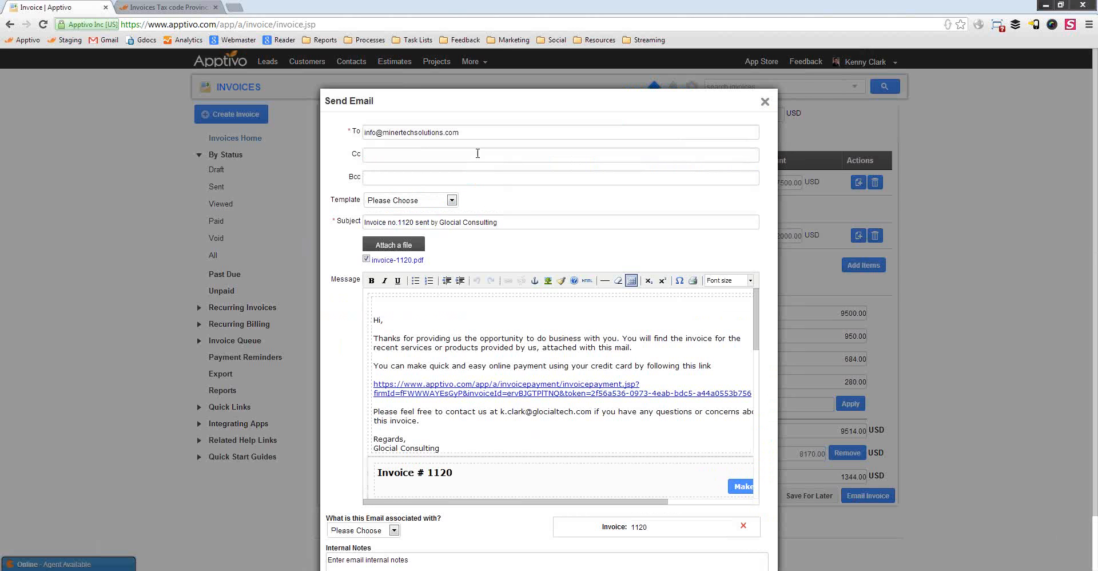
{"action": "triple_click", "coordinate": [477, 130]}
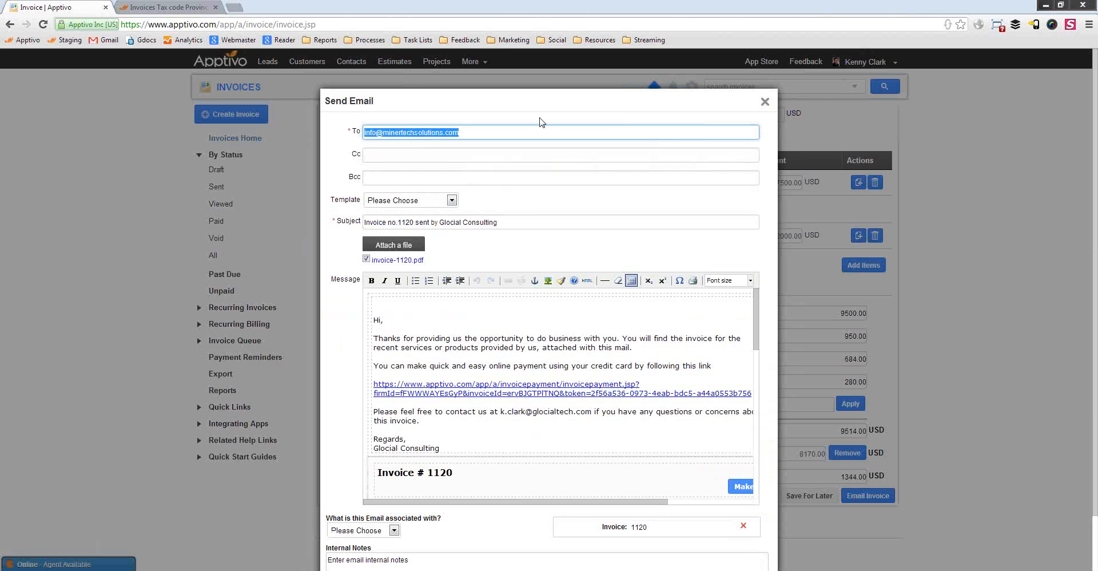
{"action": "left_click", "coordinate": [480, 134]}
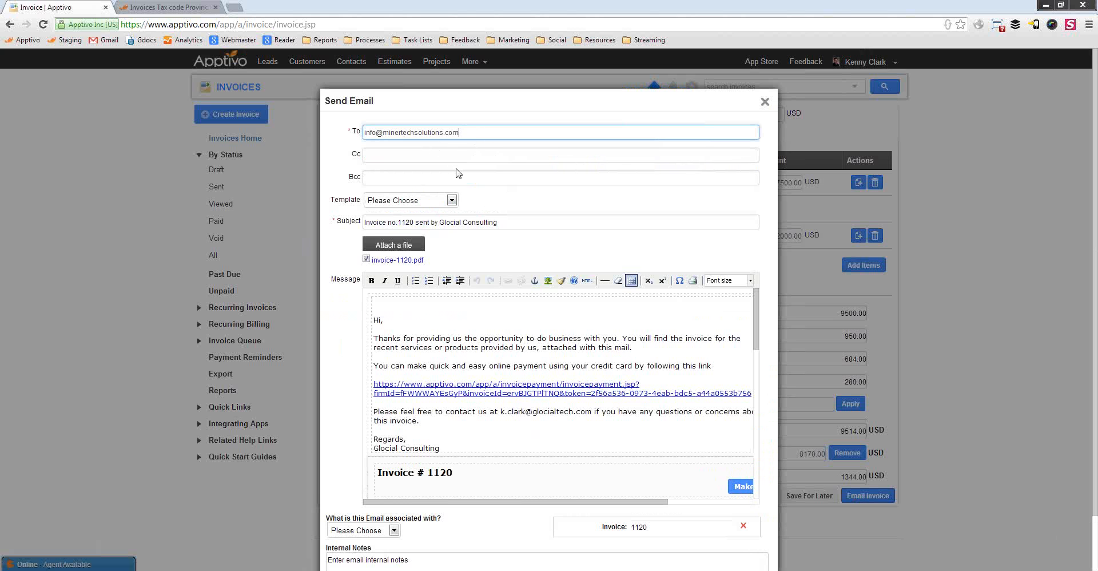
{"action": "triple_click", "coordinate": [512, 222]}
{"action": "left_click_drag", "start_coordinate": [467, 439], "coordinate": [393, 336]}
{"action": "left_click", "coordinate": [473, 355]}
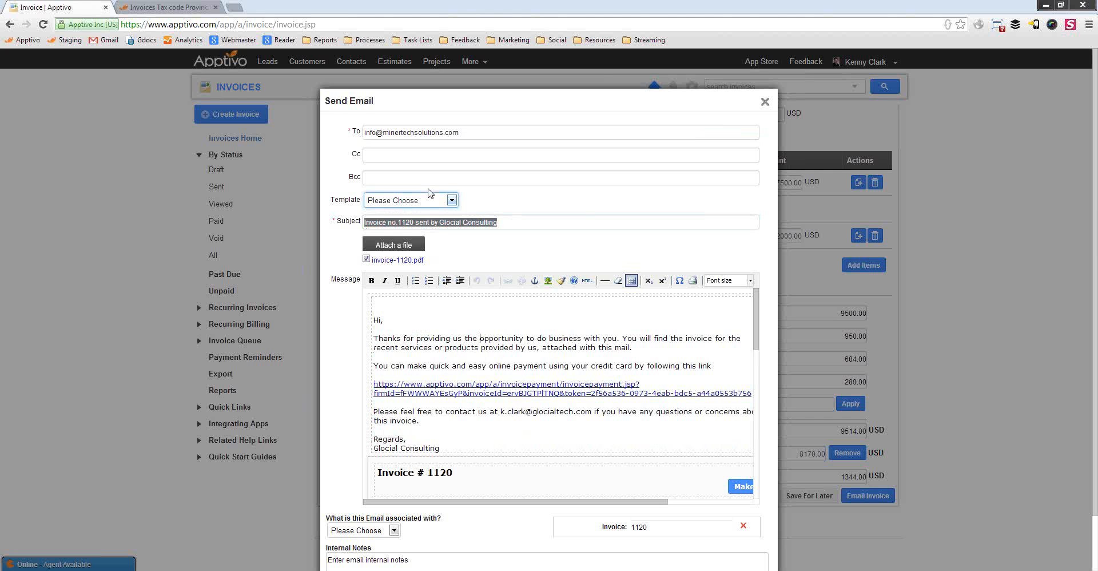
{"action": "left_click", "coordinate": [413, 200]}
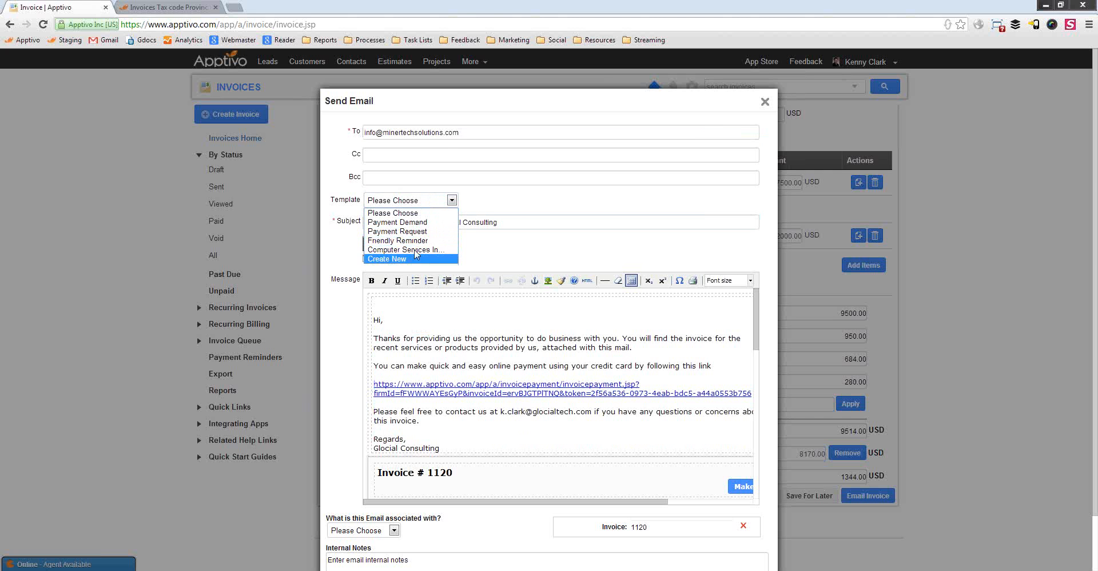
{"action": "left_click", "coordinate": [527, 194]}
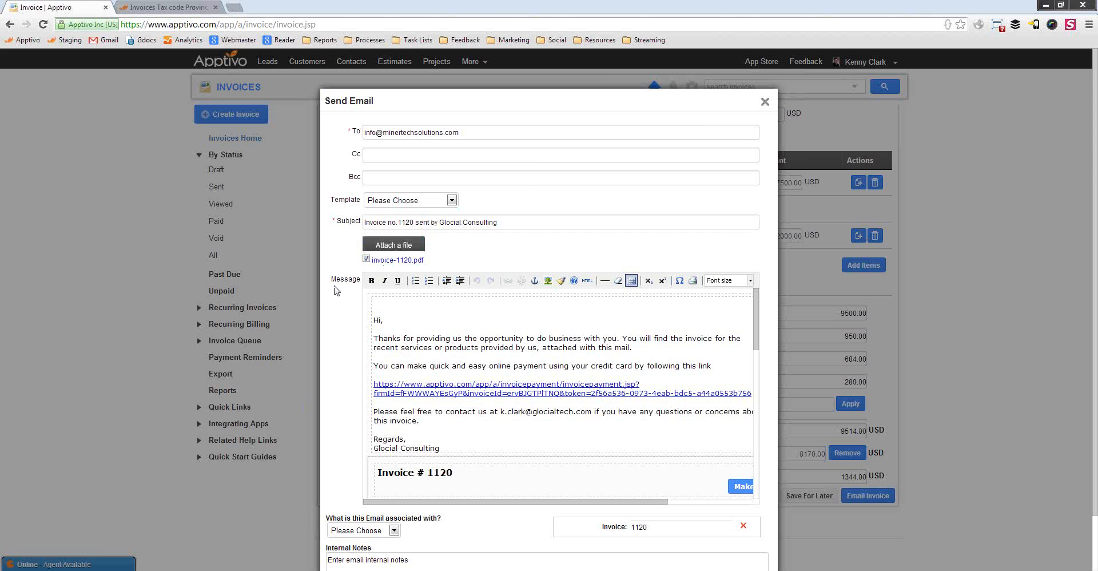
Download the attached invoice-1120.pdf and browse the message body
{"action": "left_click", "coordinate": [399, 261]}
{"action": "left_click", "coordinate": [495, 349]}
{"action": "scroll", "coordinate": [482, 346], "scroll_direction": "down", "scroll_amount": 10}
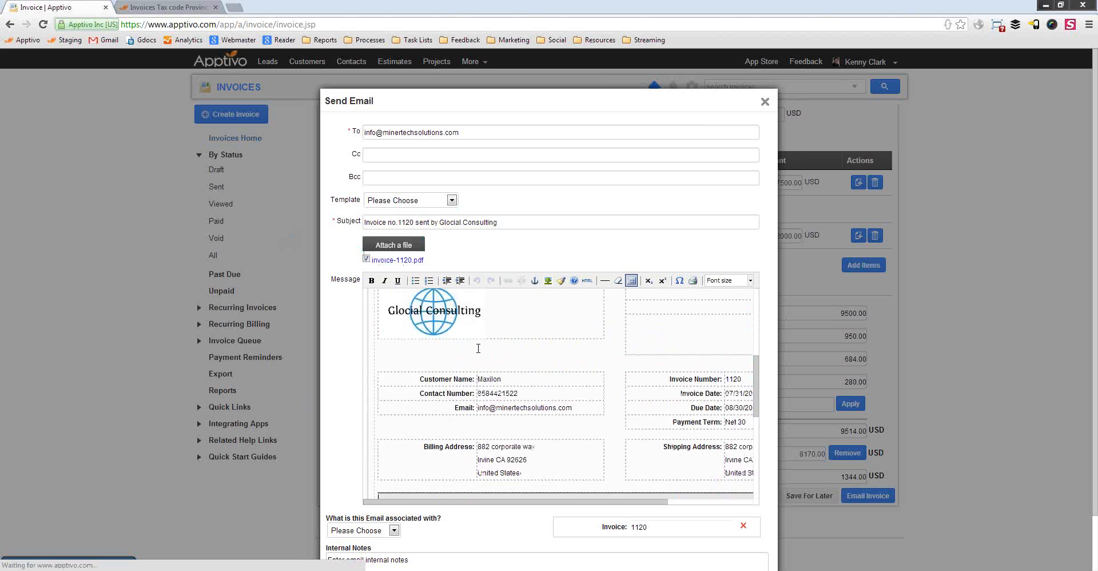
{"action": "scroll", "coordinate": [600, 369], "scroll_direction": "up", "scroll_amount": 10}
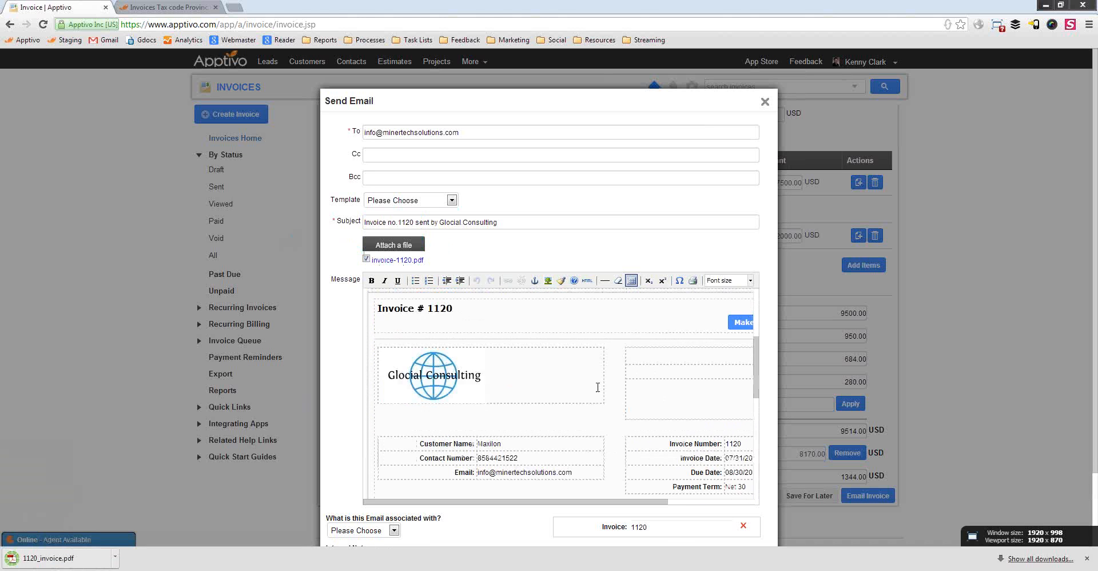
Copy the email's online payment link and load it in a new browser tab
{"action": "triple_click", "coordinate": [557, 384]}
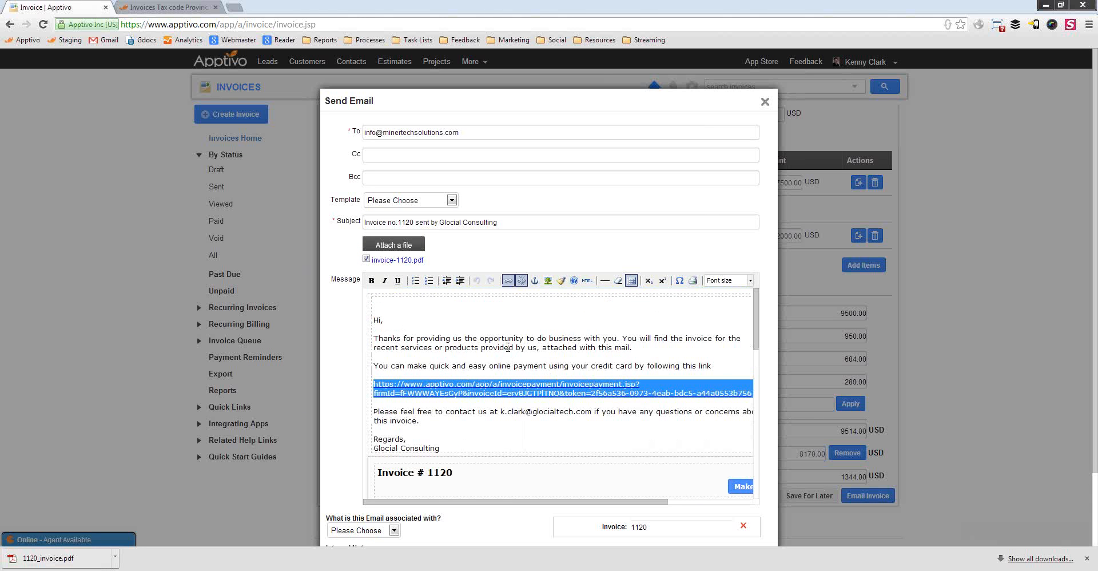
{"action": "key", "text": "ctrl+c"}
{"action": "left_click", "coordinate": [233, 7]}
{"action": "key", "text": "ctrl+v"}
{"action": "key", "text": "Return"}
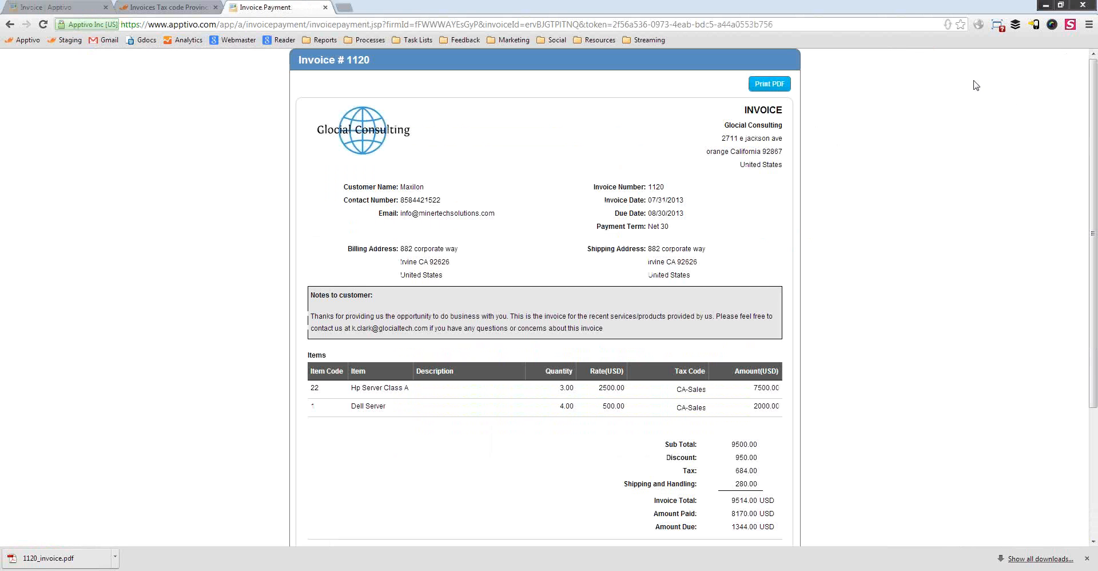
Start a PayPal checkout for the 1344.0 balance, then return to the Apptivo invoice tab
{"action": "scroll", "coordinate": [726, 318], "scroll_direction": "down", "scroll_amount": 3}
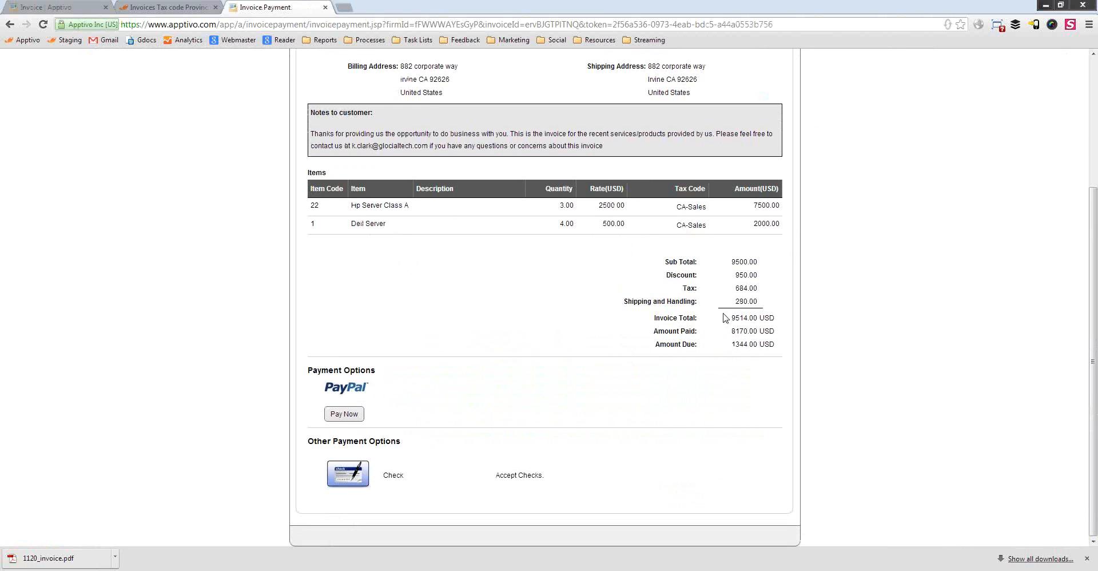
{"action": "scroll", "coordinate": [580, 170], "scroll_direction": "up", "scroll_amount": 3}
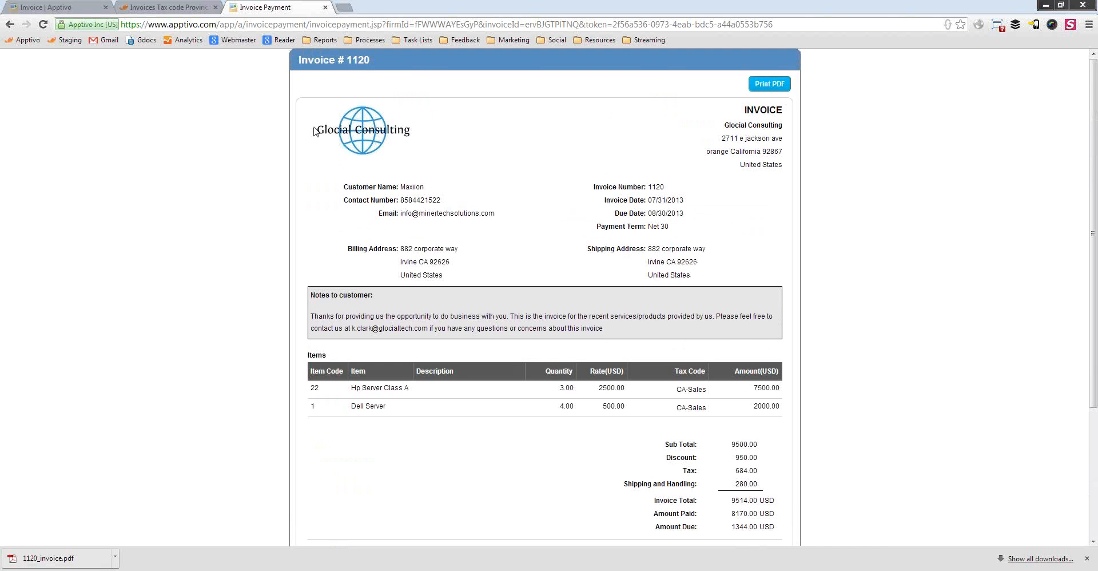
{"action": "scroll", "coordinate": [496, 249], "scroll_direction": "down", "scroll_amount": 3}
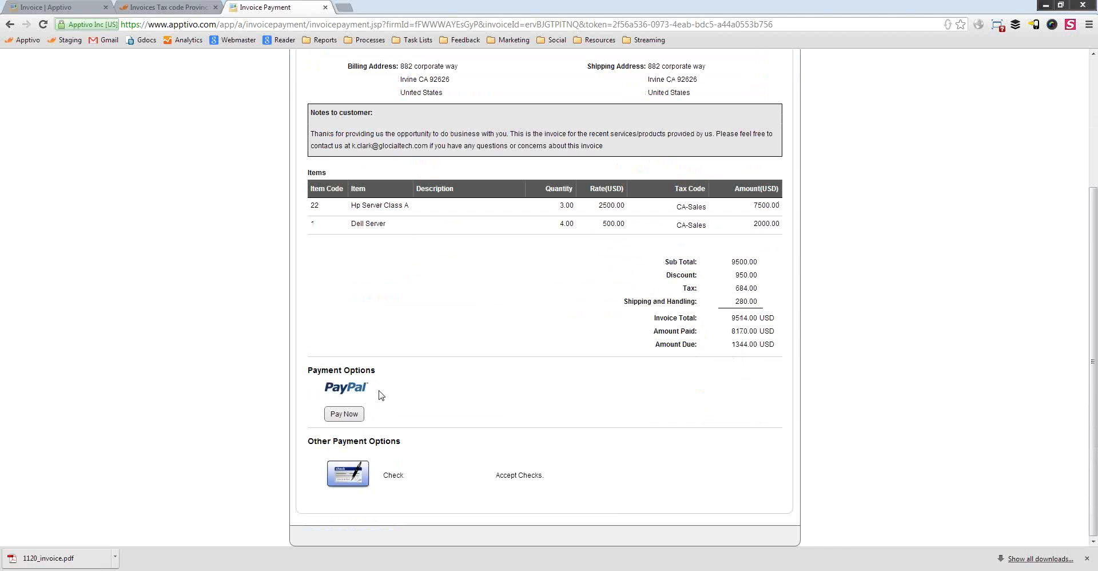
{"action": "left_click", "coordinate": [346, 416]}
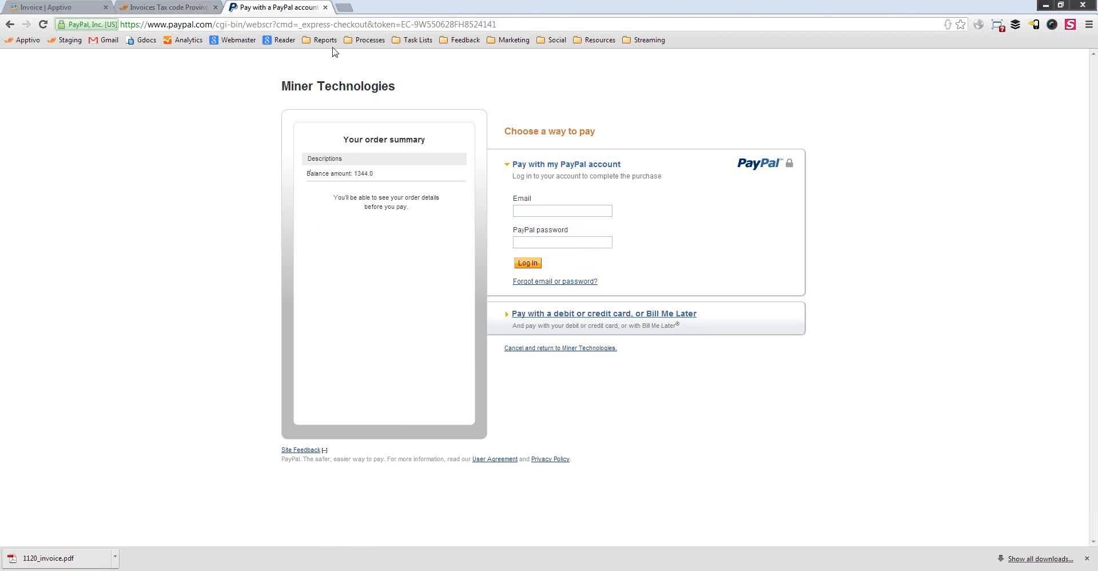
{"action": "left_click", "coordinate": [59, 7]}
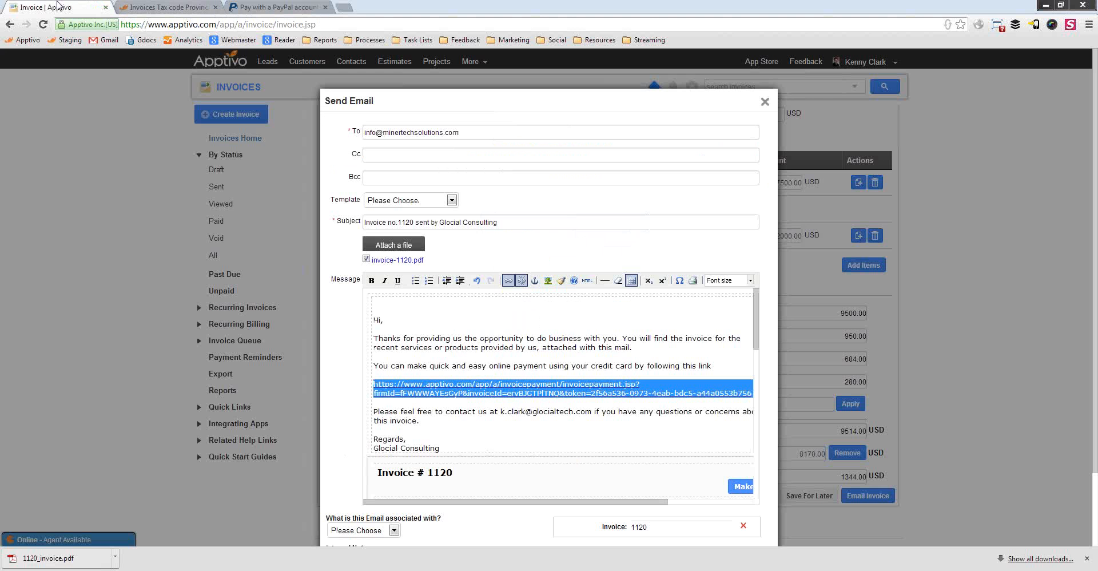
Close the Send Email form to show invoice 1120's overview with status Created
{"action": "left_click", "coordinate": [765, 102]}
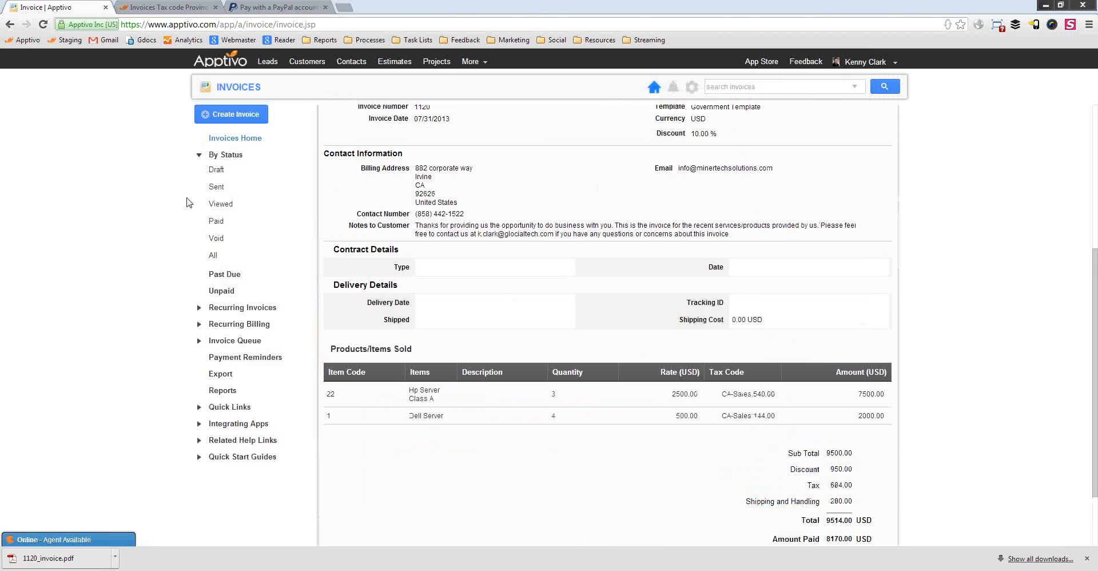
{"action": "scroll", "coordinate": [549, 258], "scroll_direction": "up", "scroll_amount": 5}
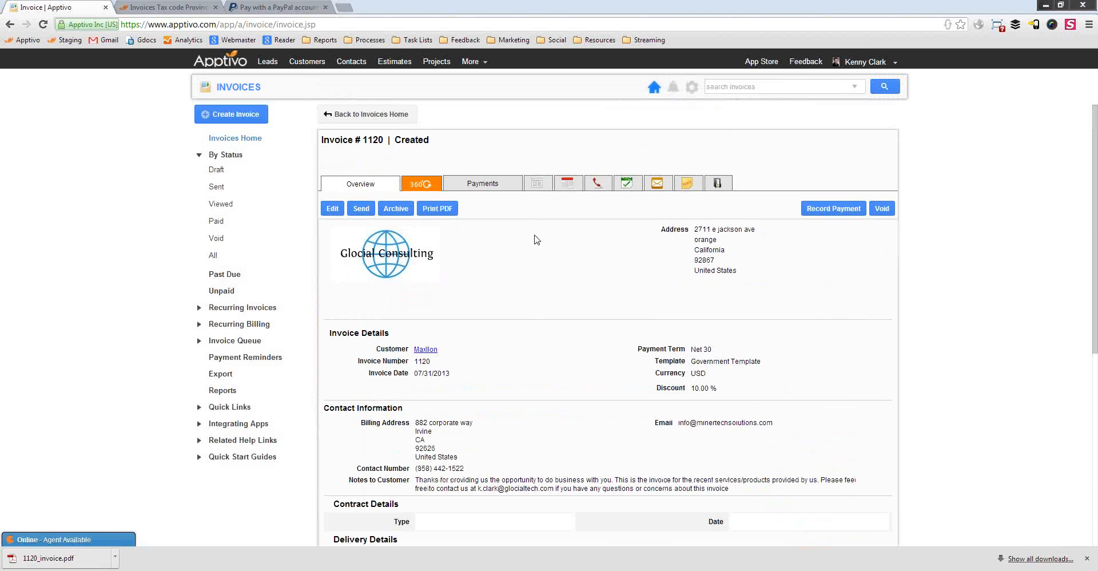
{"action": "left_click", "coordinate": [38, 559]}
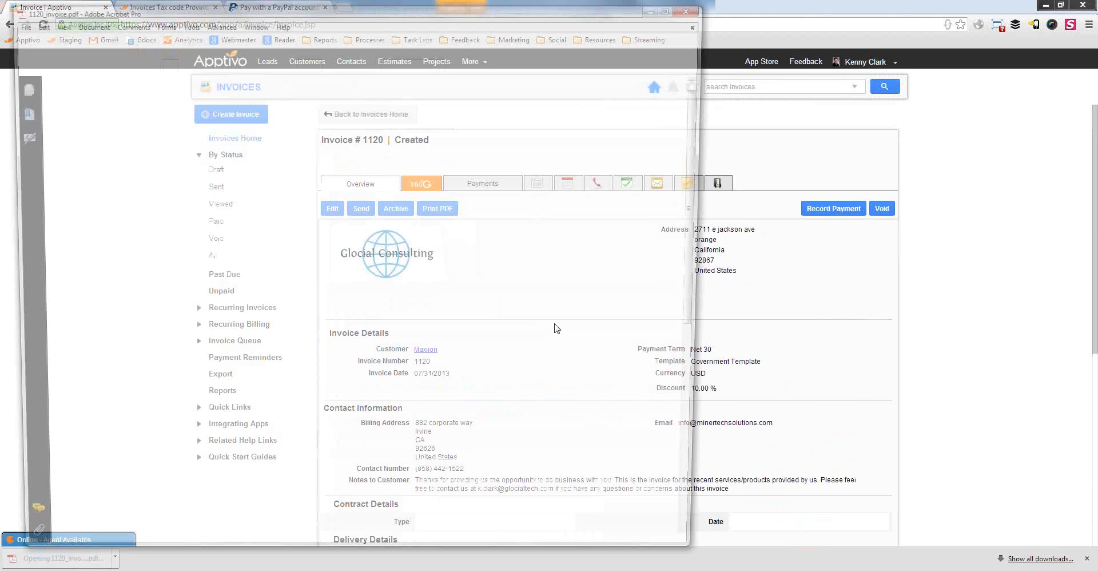
{"action": "scroll", "coordinate": [560, 219], "scroll_direction": "down", "scroll_amount": 10}
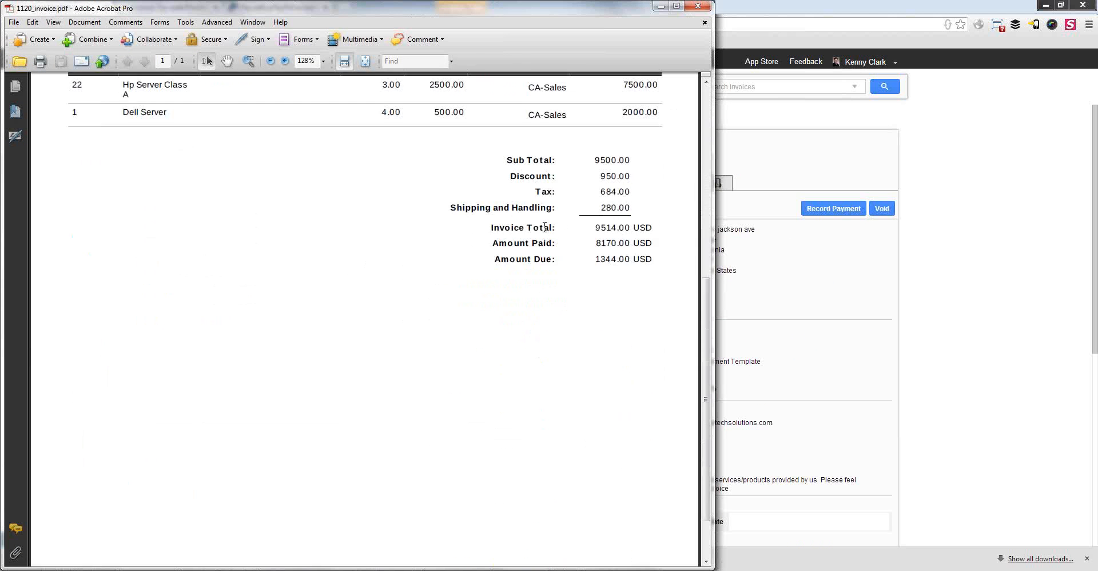
{"action": "scroll", "coordinate": [555, 241], "scroll_direction": "up", "scroll_amount": 7}
{"action": "scroll", "coordinate": [551, 262], "scroll_direction": "down", "scroll_amount": 1}
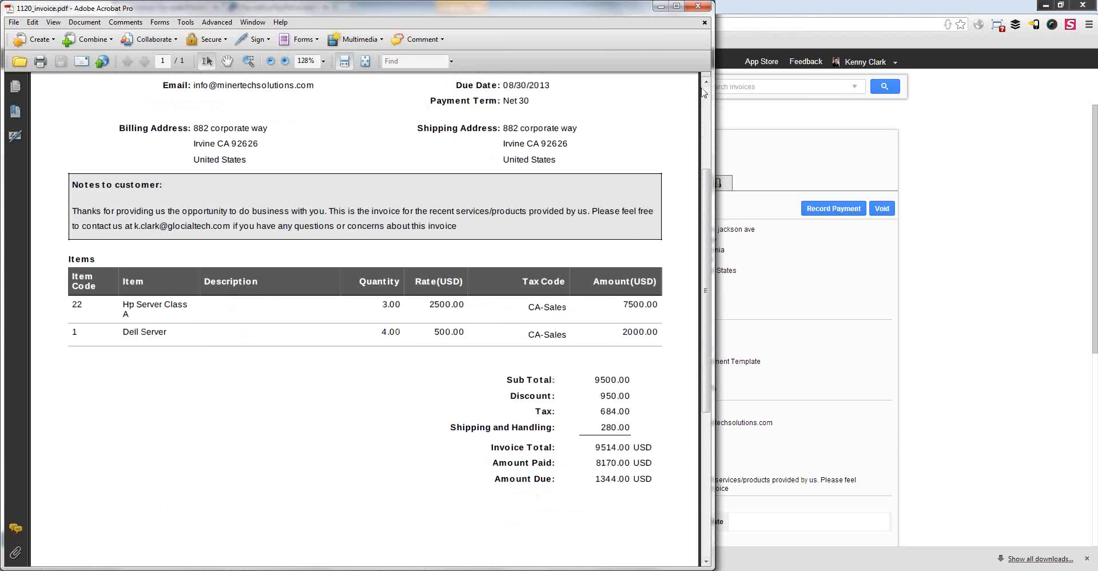
{"action": "left_click", "coordinate": [698, 5]}
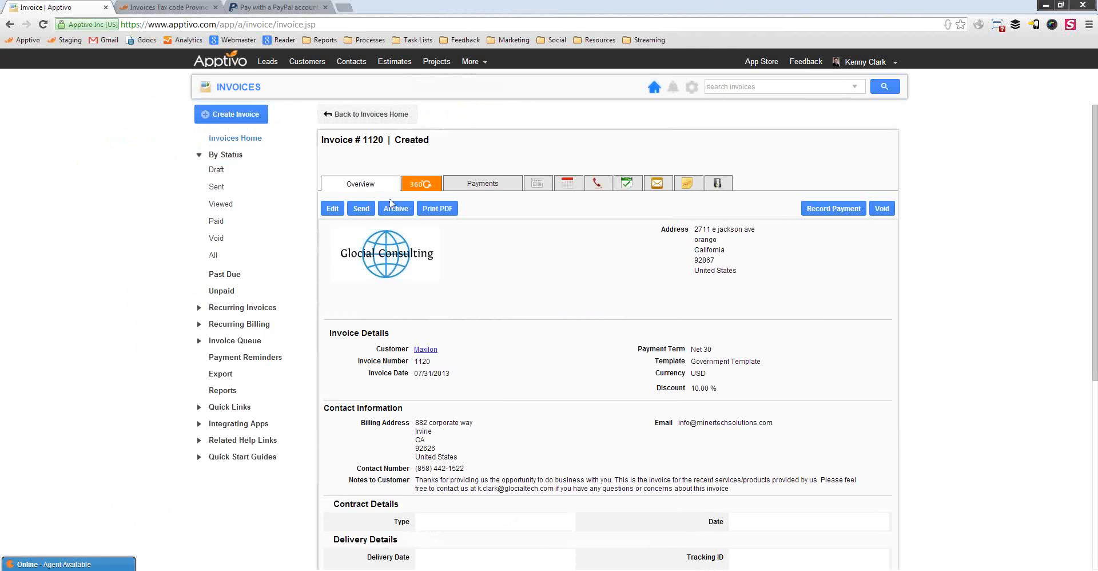
Record a 500.00 check payment against invoice 1120
{"action": "left_click", "coordinate": [845, 211]}
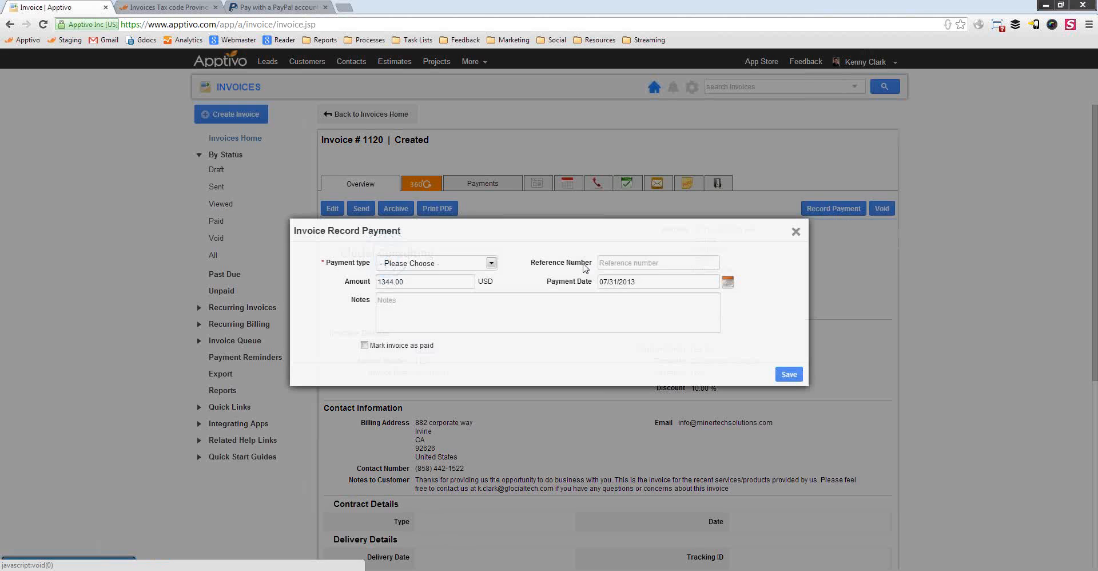
{"action": "left_click", "coordinate": [485, 264]}
{"action": "left_click", "coordinate": [434, 285]}
{"action": "left_click", "coordinate": [661, 262]}
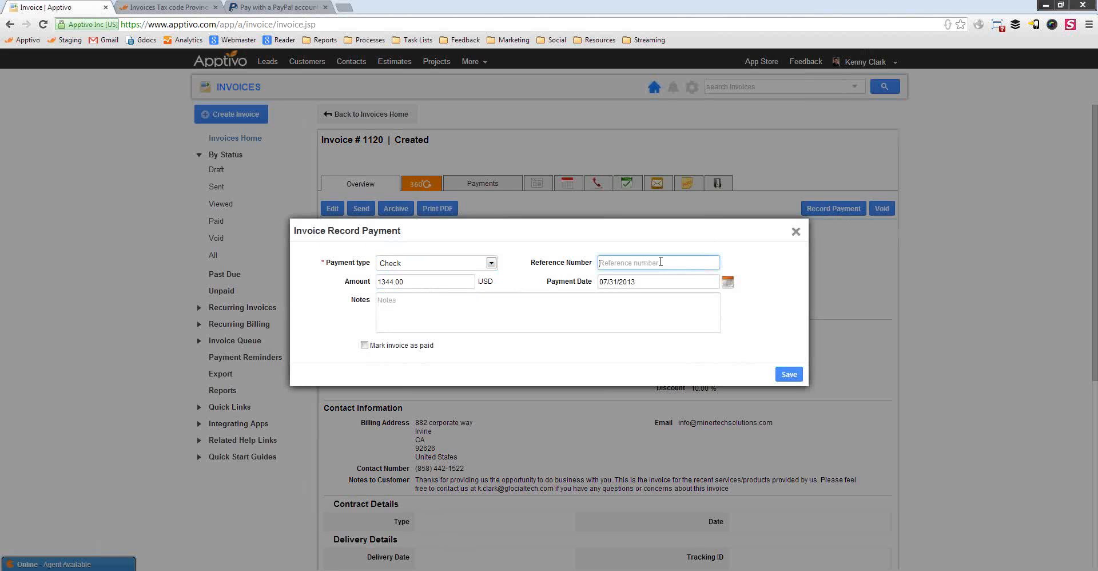
{"action": "type", "text": "4451"}
{"action": "left_click_drag", "start_coordinate": [413, 280], "coordinate": [369, 282]}
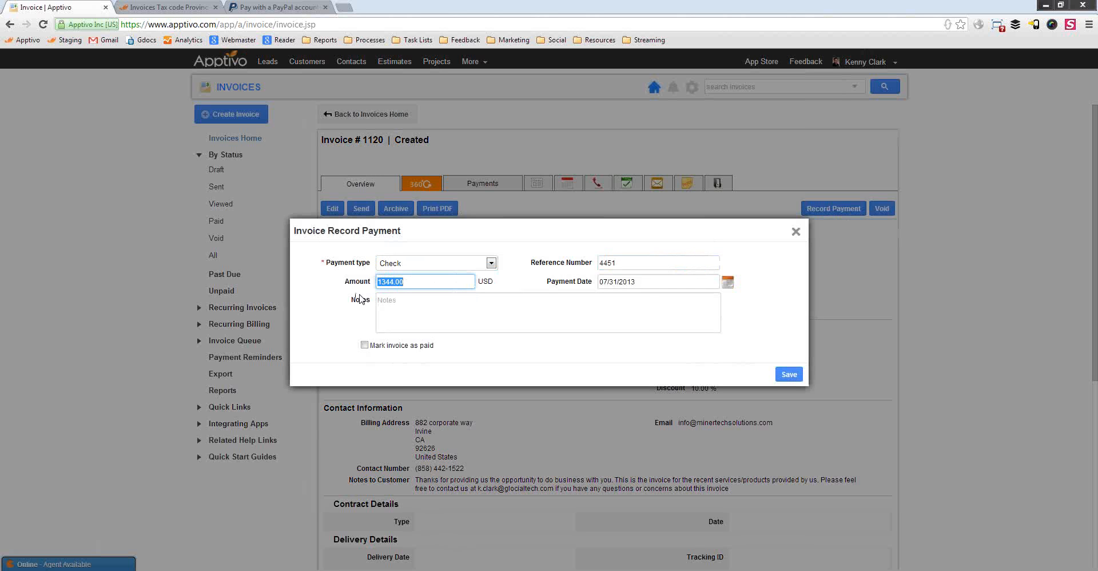
{"action": "left_click", "coordinate": [365, 298]}
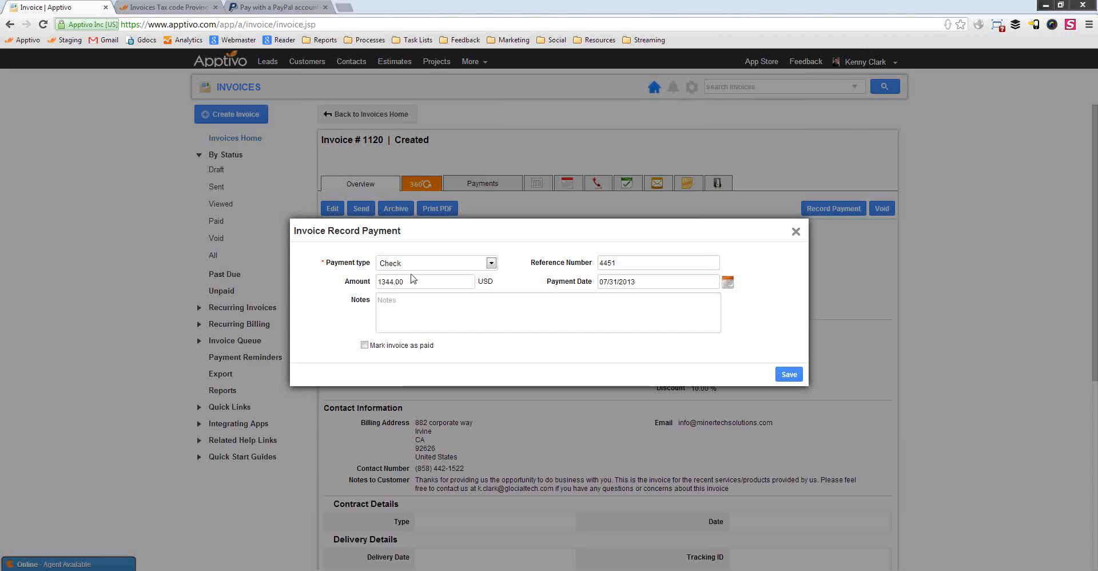
{"action": "left_click_drag", "start_coordinate": [412, 281], "coordinate": [329, 275]}
{"action": "type", "text": "5"}
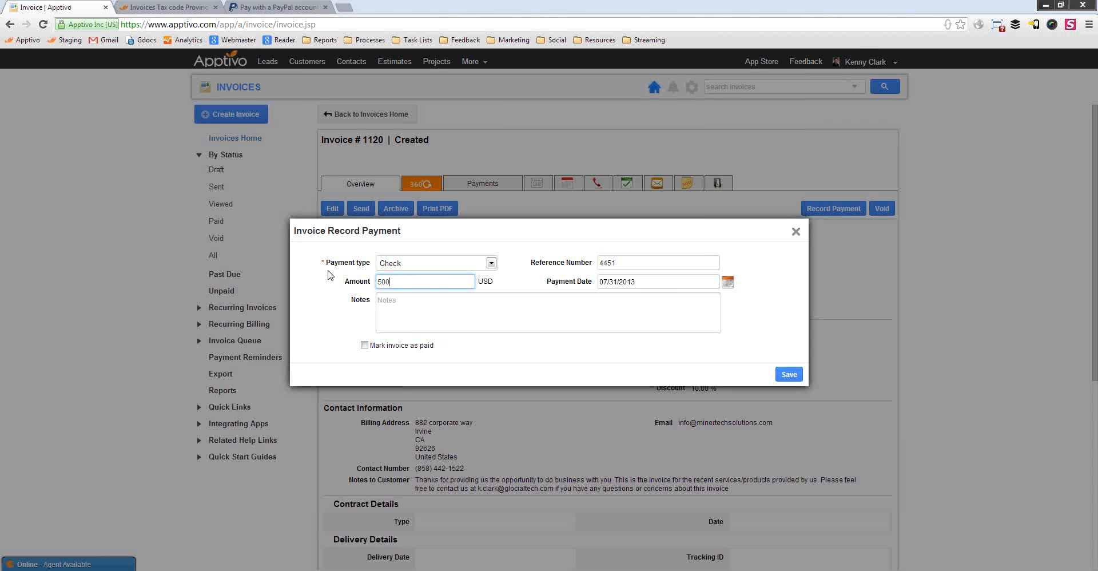
{"action": "left_click", "coordinate": [788, 375]}
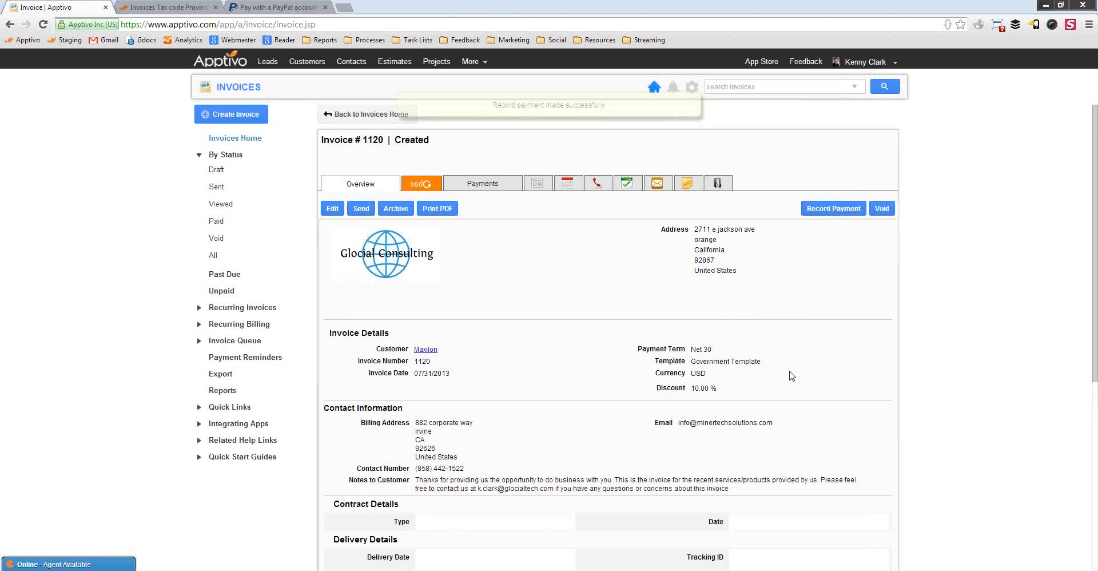
{"action": "scroll", "coordinate": [547, 291], "scroll_direction": "down", "scroll_amount": 2}
{"action": "scroll", "coordinate": [548, 290], "scroll_direction": "down", "scroll_amount": 4}
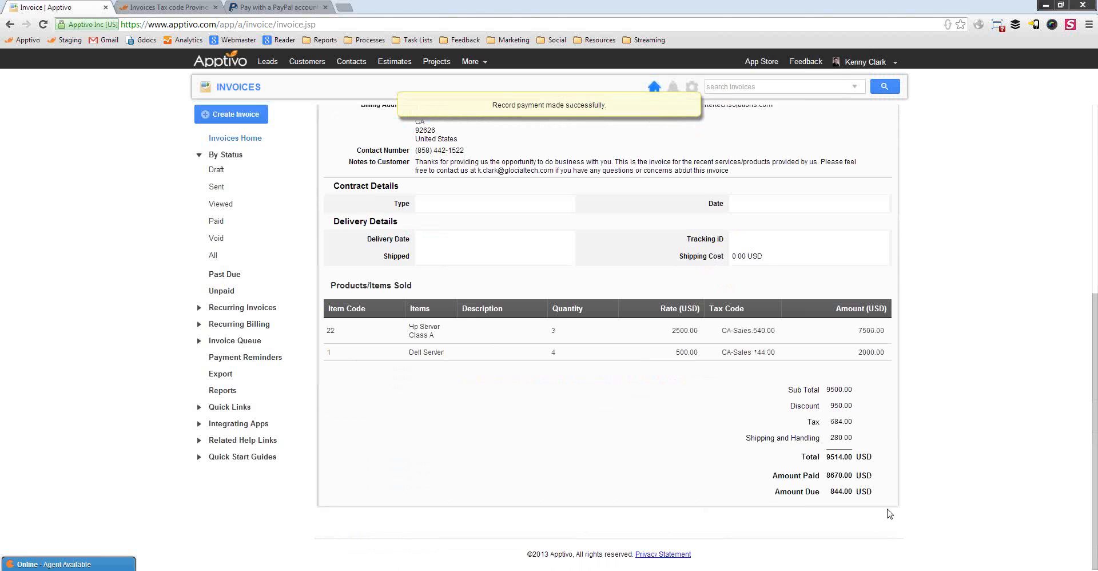
{"action": "left_click_drag", "start_coordinate": [867, 492], "coordinate": [838, 492]}
{"action": "scroll", "coordinate": [650, 417], "scroll_direction": "up", "scroll_amount": 6}
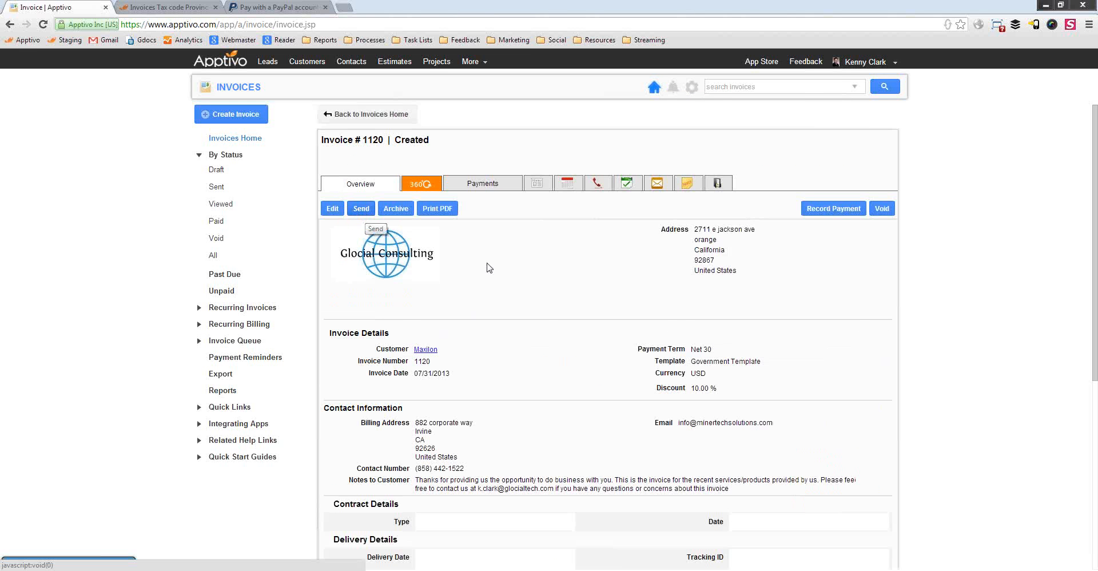
Record an 844.00 check payment with its reference number and mark the invoice Paid
{"action": "left_click", "coordinate": [834, 208]}
{"action": "left_click", "coordinate": [423, 264]}
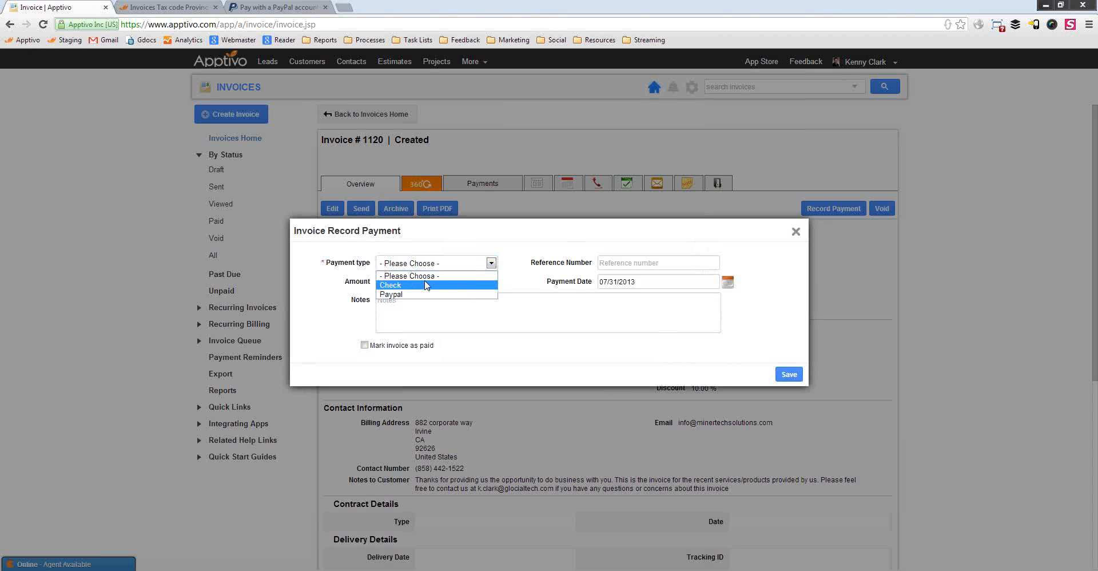
{"action": "left_click", "coordinate": [400, 278]}
{"action": "left_click", "coordinate": [668, 264]}
{"action": "type", "text": "8482"}
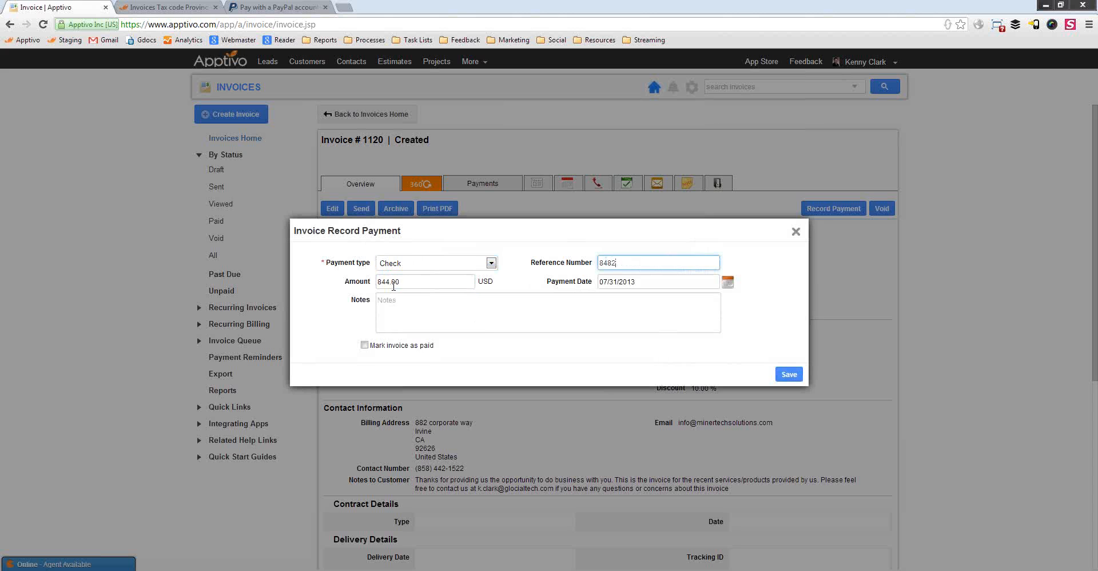
{"action": "double_click", "coordinate": [395, 283]}
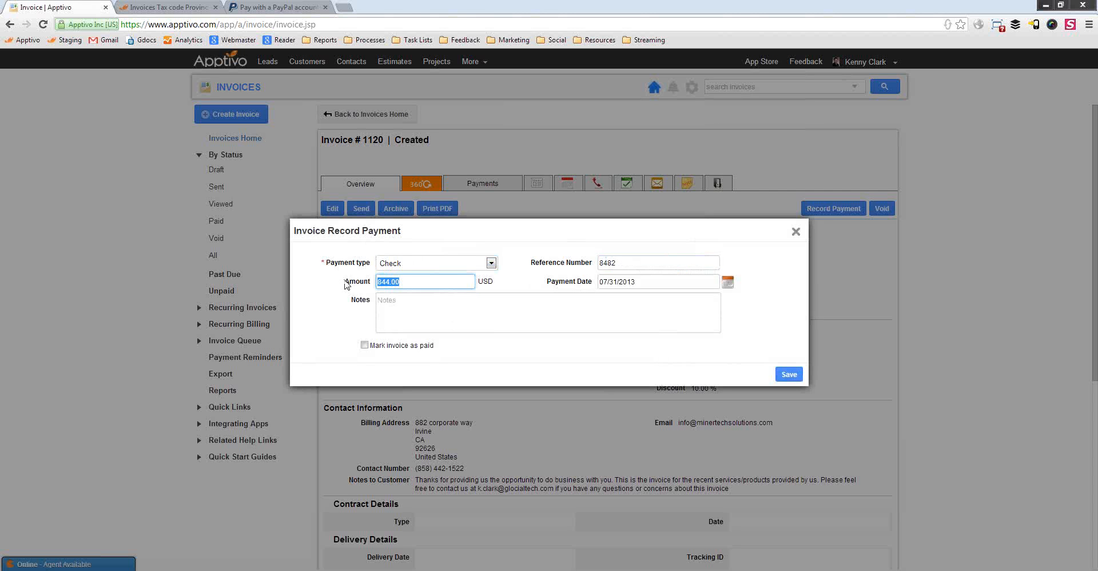
{"action": "left_click", "coordinate": [364, 345]}
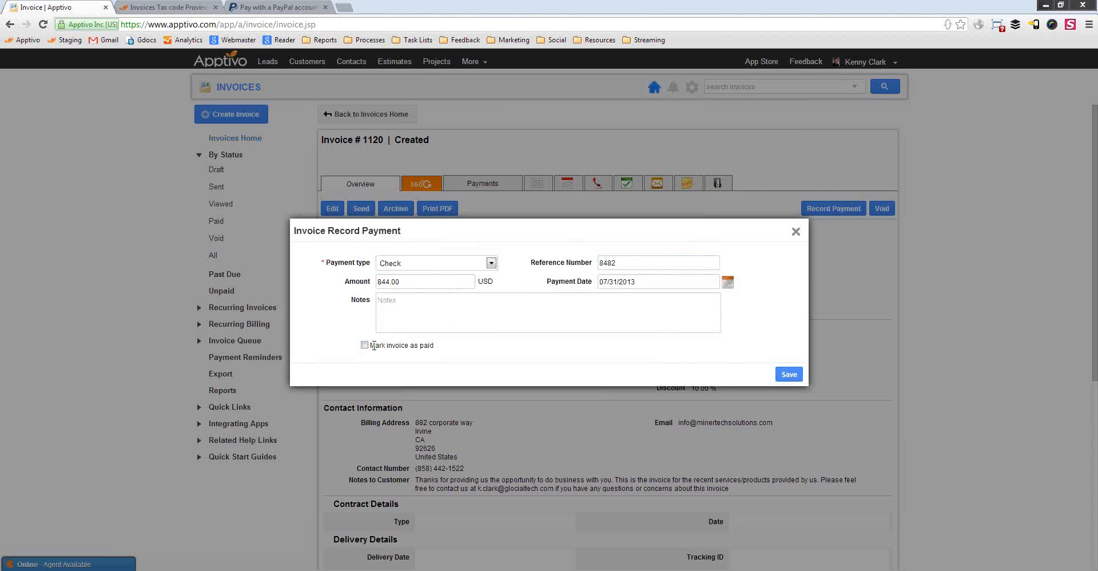
{"action": "left_click", "coordinate": [795, 378]}
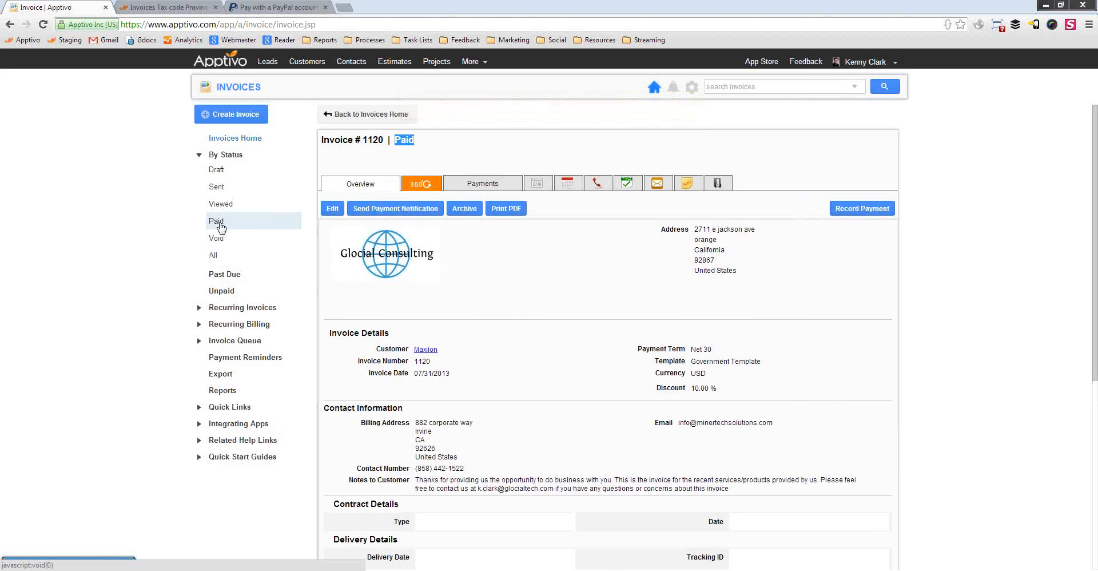
Draft the payment notification email and review its paid amount and sign-off
{"action": "left_click", "coordinate": [404, 209]}
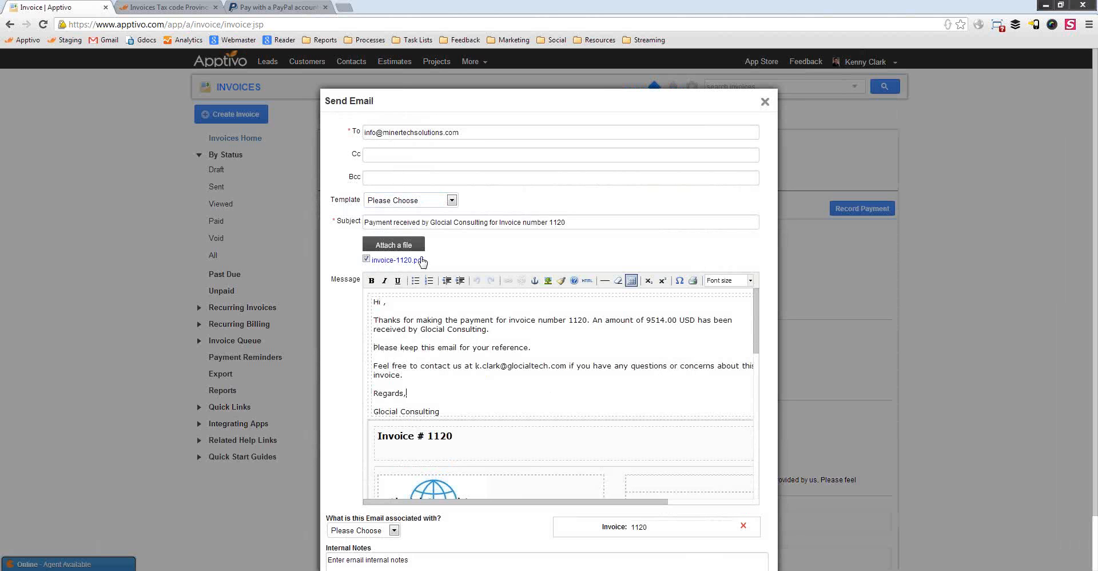
{"action": "left_click_drag", "start_coordinate": [486, 393], "coordinate": [441, 320]}
{"action": "left_click", "coordinate": [549, 347]}
{"action": "left_click_drag", "start_coordinate": [643, 320], "coordinate": [672, 320]}
{"action": "left_click", "coordinate": [595, 339]}
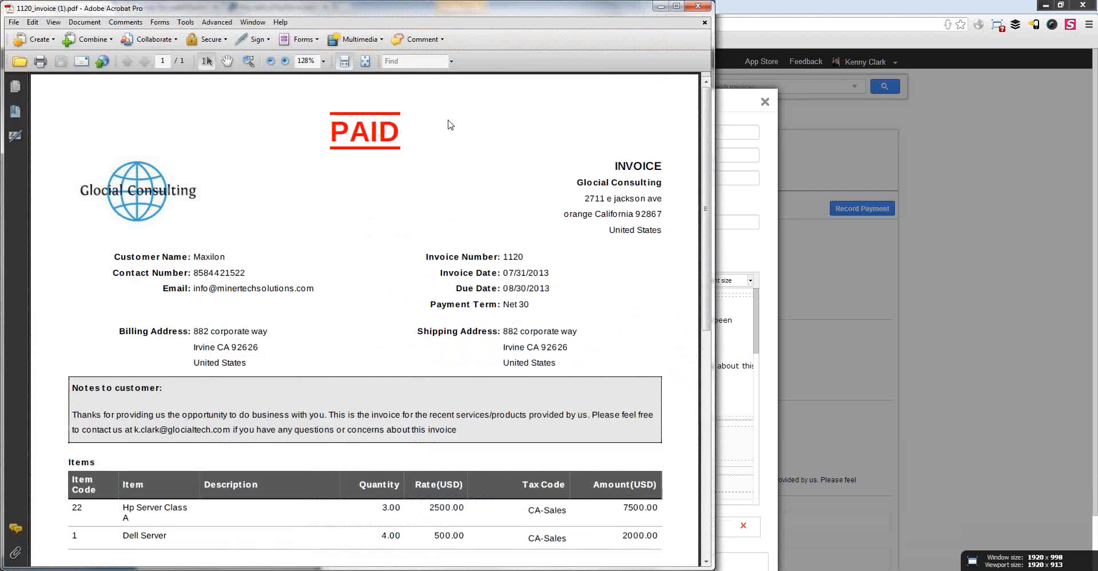
Check the invoice-1120 PDF, which now shows 0.00 USD due
{"action": "left_click_drag", "start_coordinate": [346, 133], "coordinate": [494, 409]}
{"action": "scroll", "coordinate": [494, 409], "scroll_direction": "down", "scroll_amount": 4}
{"action": "left_click", "coordinate": [494, 410]}
{"action": "scroll", "coordinate": [572, 286], "scroll_direction": "down", "scroll_amount": 3}
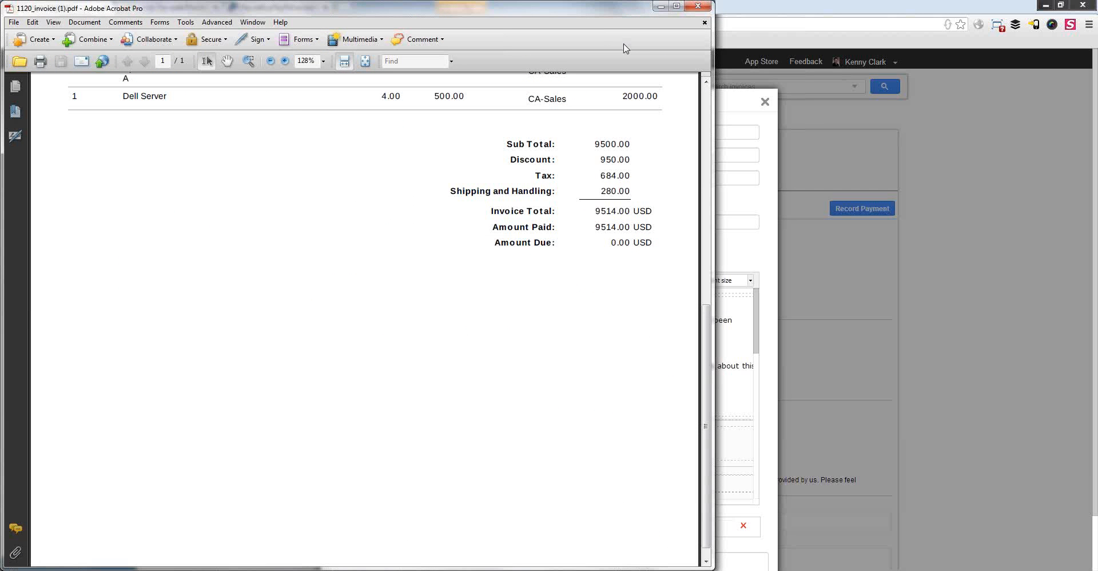
Close the invoice PDF in Acrobat and discard the payment notification email
{"action": "left_click", "coordinate": [699, 6]}
{"action": "left_click", "coordinate": [765, 102]}
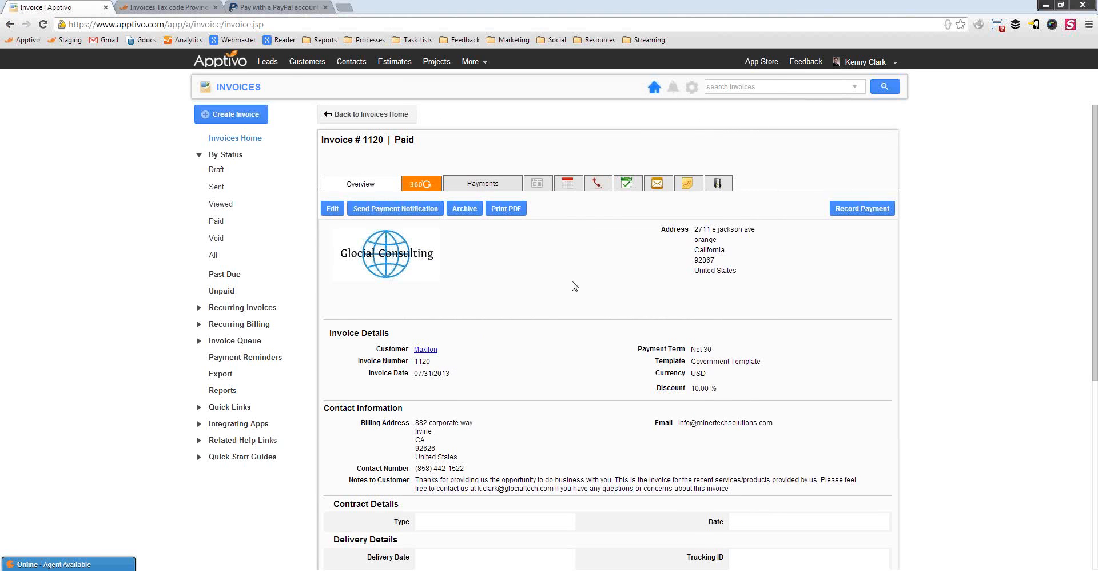
Open customer Maxilon's record from the invoice details and inspect its fax number
{"action": "left_click", "coordinate": [430, 350]}
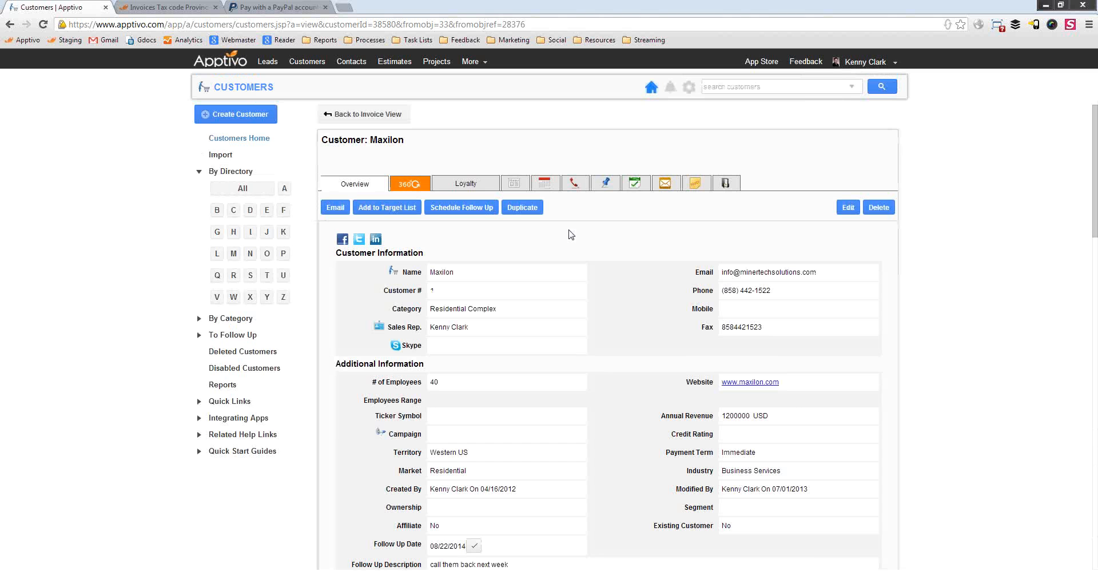
{"action": "left_click_drag", "start_coordinate": [754, 326], "coordinate": [738, 326]}
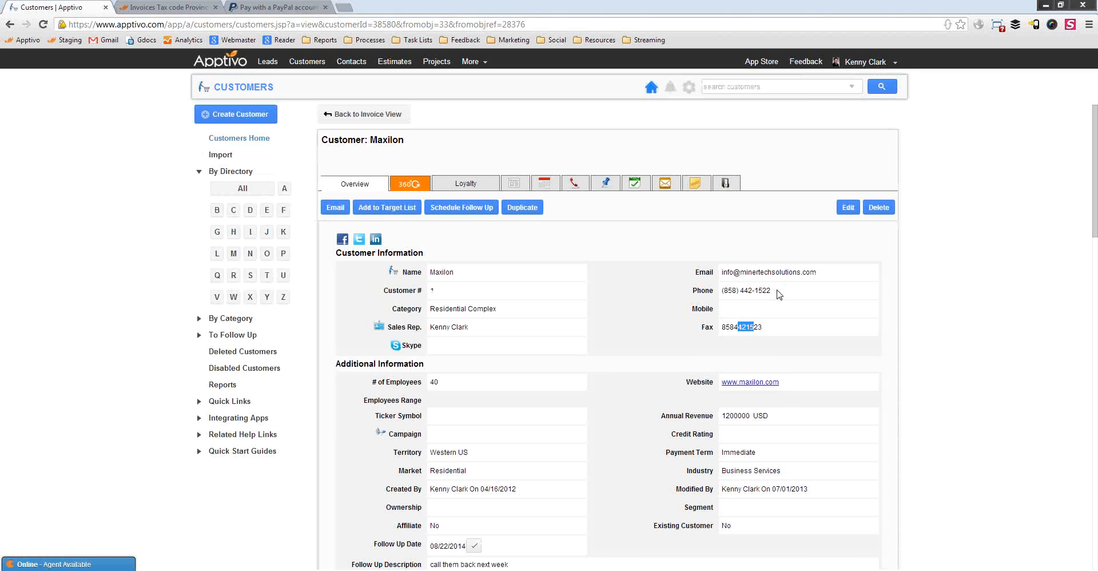
Browse Maxilon's News Feed entries for the 8170.00, 500.00 and 844.00 USD payments
{"action": "left_click", "coordinate": [779, 294]}
{"action": "left_click", "coordinate": [515, 184]}
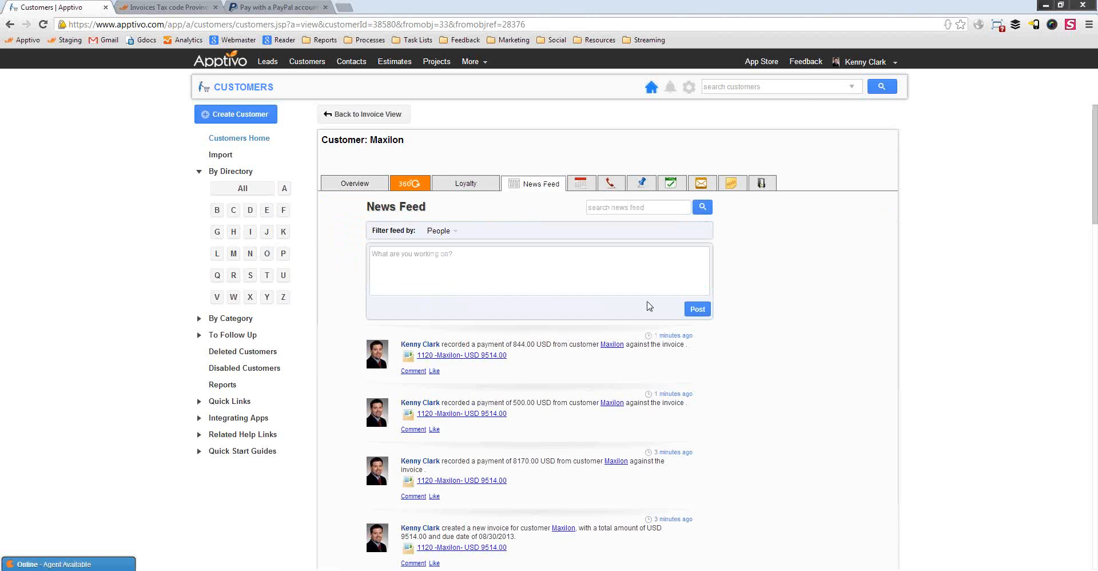
{"action": "scroll", "coordinate": [650, 306], "scroll_direction": "down", "scroll_amount": 10}
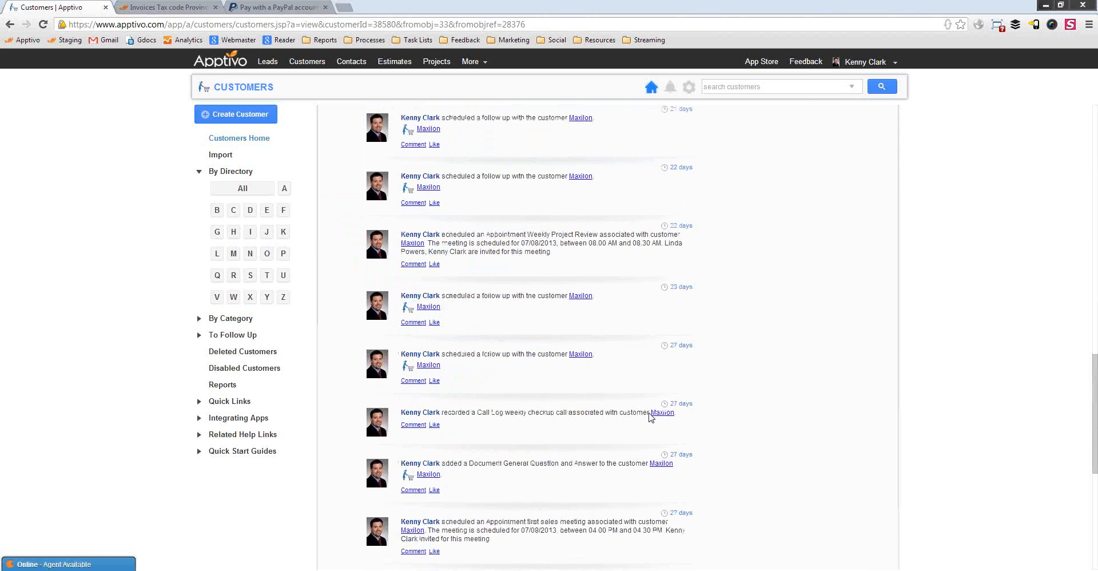
{"action": "scroll", "coordinate": [499, 407], "scroll_direction": "up", "scroll_amount": 10}
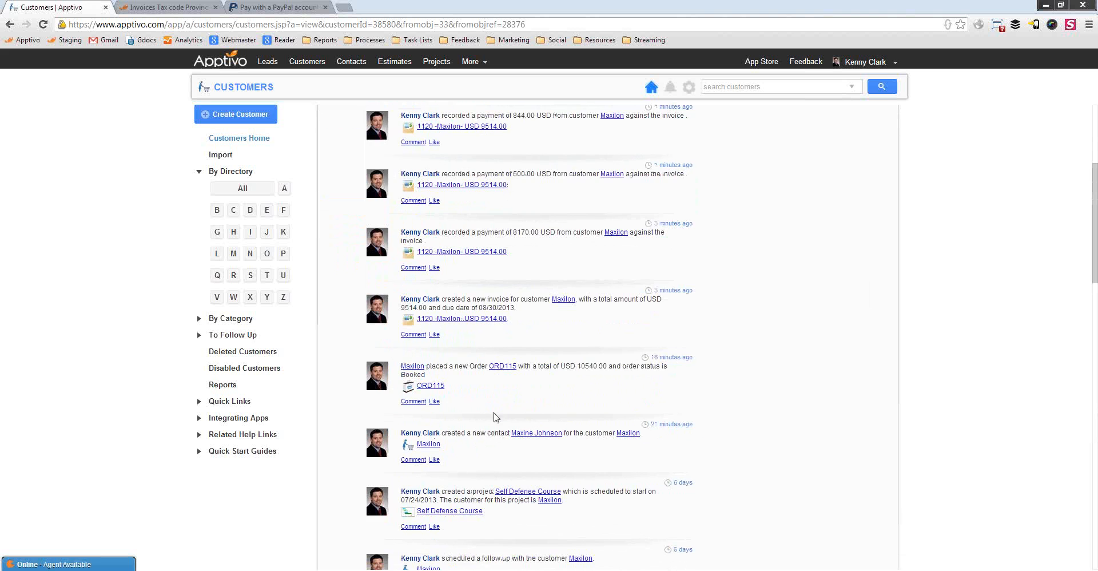
{"action": "scroll", "coordinate": [492, 415], "scroll_direction": "down", "scroll_amount": 3}
{"action": "scroll", "coordinate": [426, 294], "scroll_direction": "down", "scroll_amount": 2}
{"action": "scroll", "coordinate": [440, 286], "scroll_direction": "up", "scroll_amount": 1}
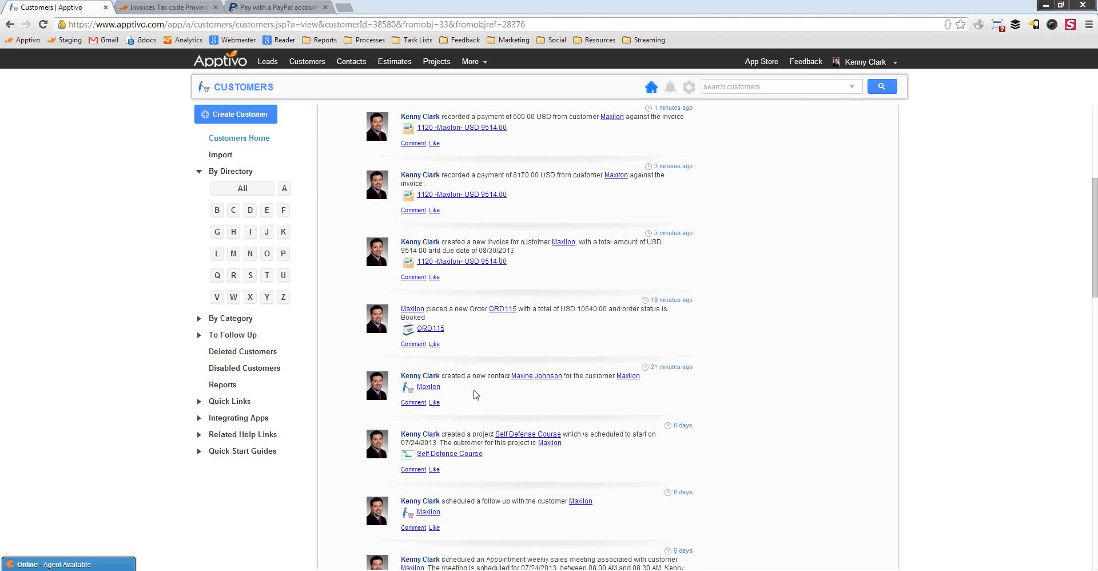
{"action": "scroll", "coordinate": [452, 377], "scroll_direction": "up", "scroll_amount": 3}
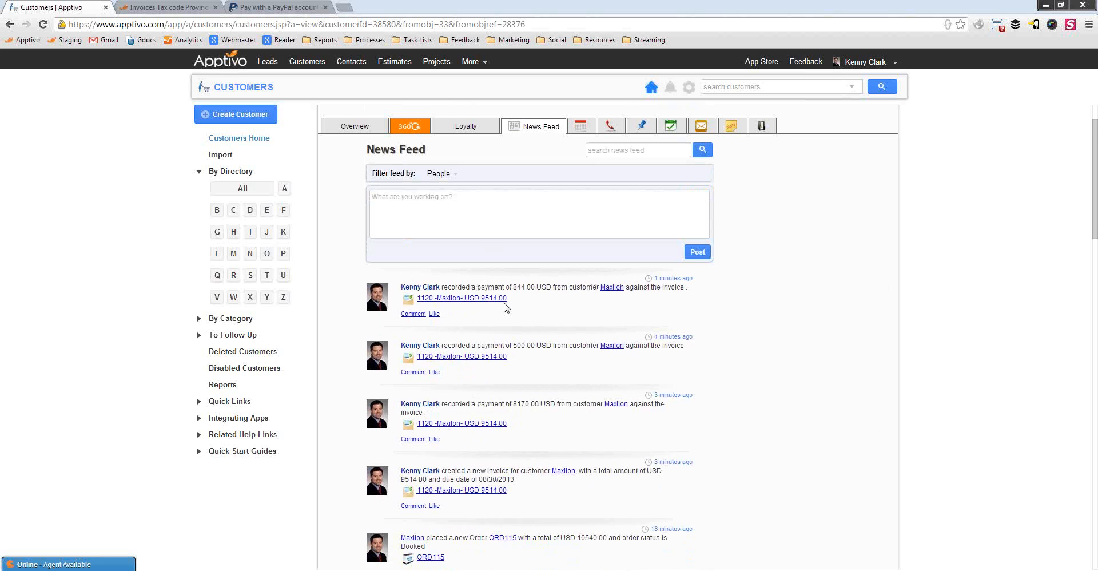
{"action": "scroll", "coordinate": [572, 412], "scroll_direction": "up", "scroll_amount": 1}
{"action": "scroll", "coordinate": [560, 431], "scroll_direction": "down", "scroll_amount": 4}
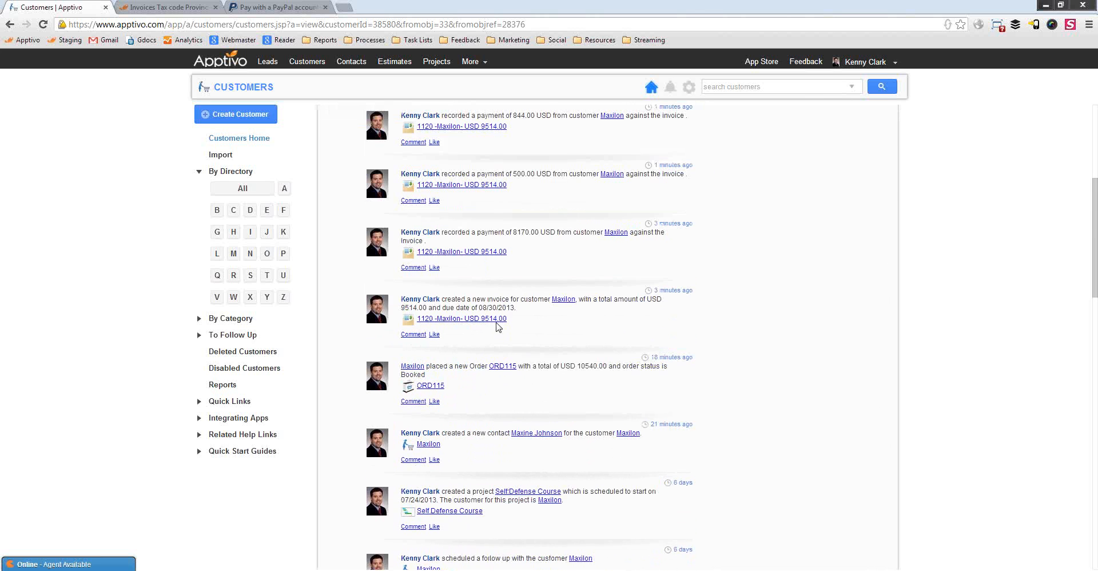
{"action": "scroll", "coordinate": [497, 326], "scroll_direction": "up", "scroll_amount": 4}
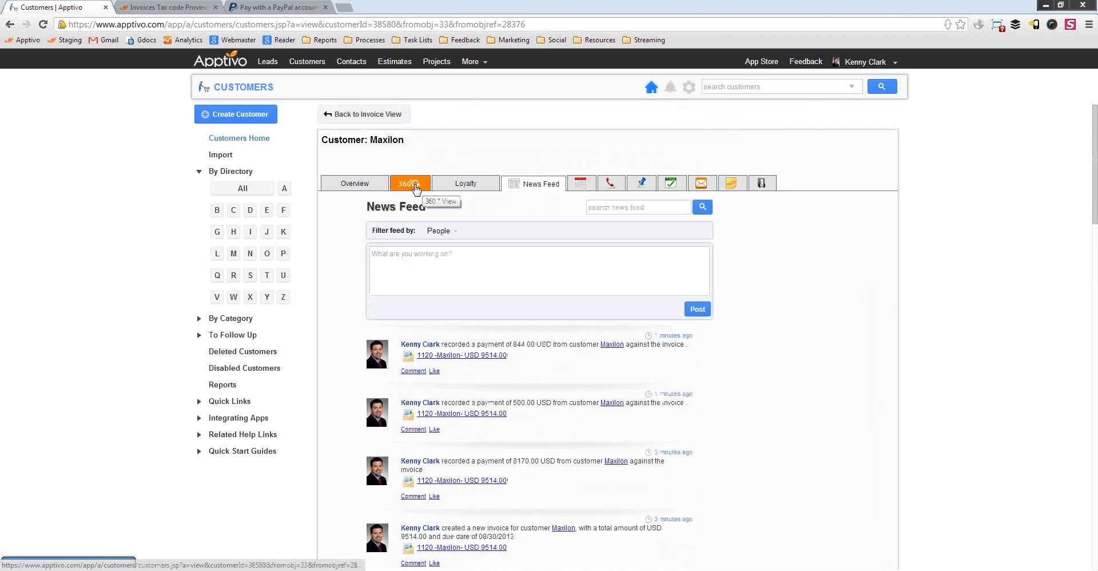
List Maxilon's orders in the 360° view, checking ORD115's 10540 USD total
{"action": "left_click", "coordinate": [415, 185]}
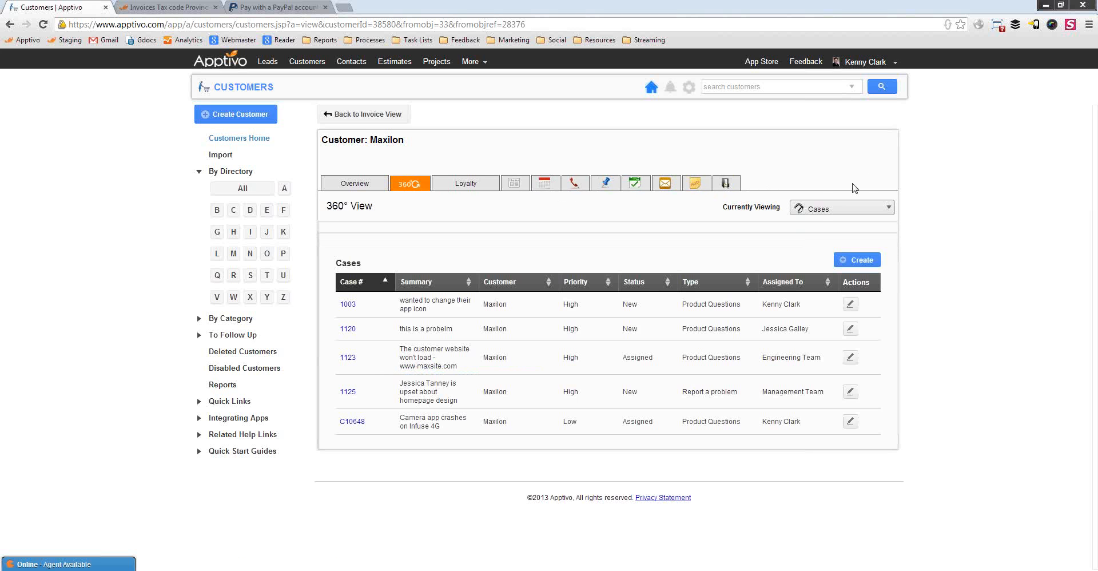
{"action": "left_click", "coordinate": [812, 207]}
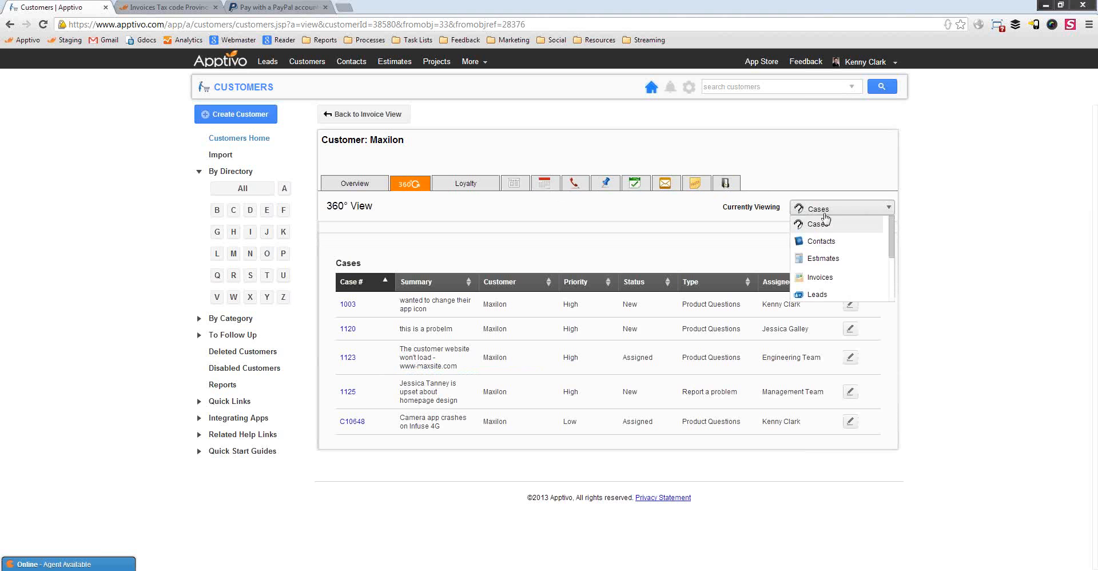
{"action": "scroll", "coordinate": [824, 260], "scroll_direction": "down", "scroll_amount": 1}
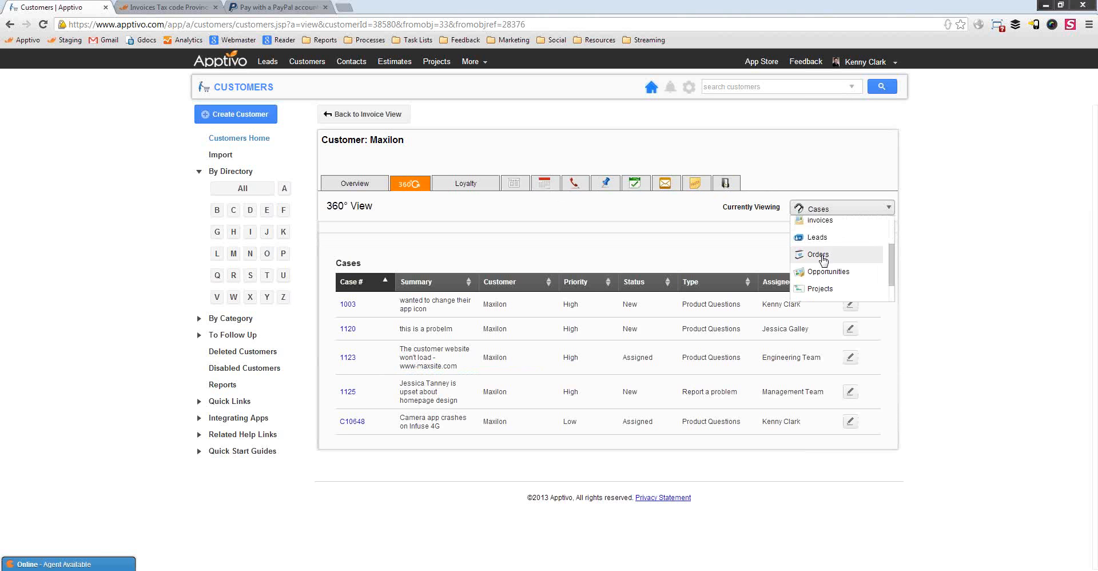
{"action": "left_click", "coordinate": [823, 260]}
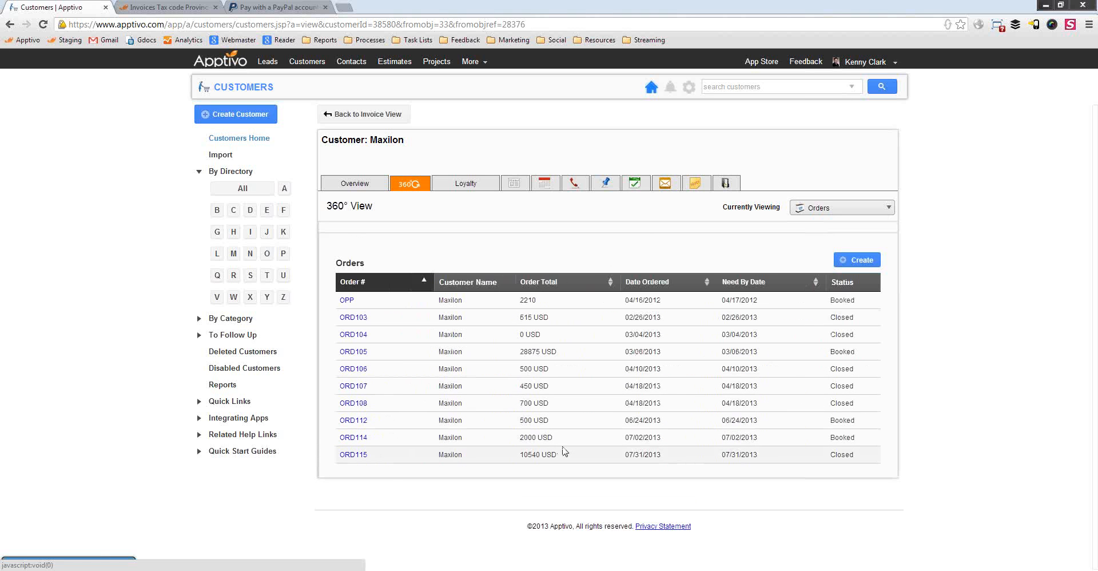
{"action": "left_click_drag", "start_coordinate": [520, 456], "coordinate": [552, 456]}
{"action": "left_click", "coordinate": [640, 470]}
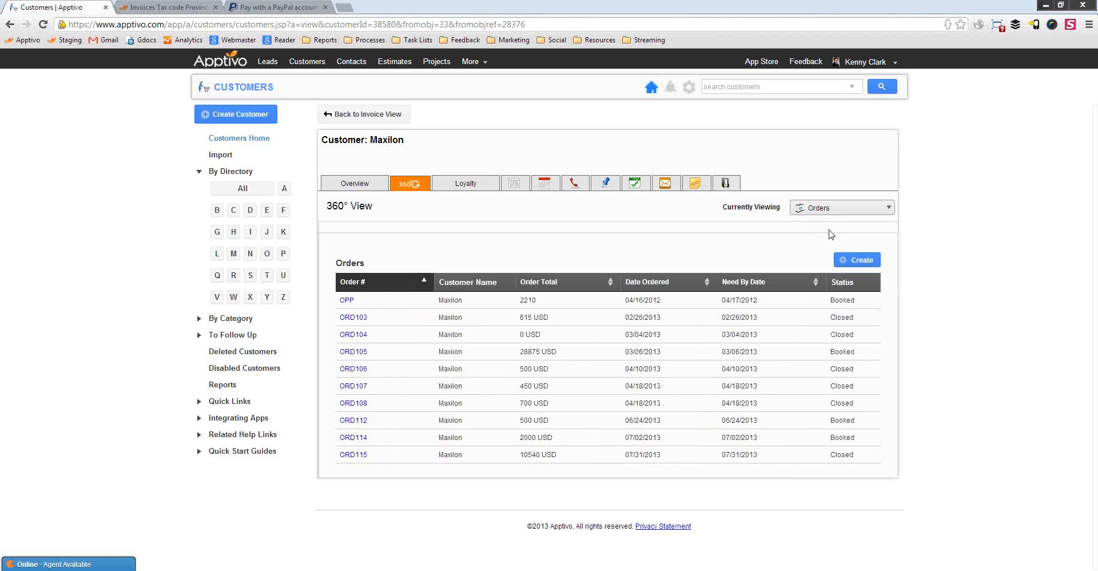
Switch the 360° view's record type to Invoices
{"action": "left_click", "coordinate": [844, 208]}
{"action": "scroll", "coordinate": [827, 269], "scroll_direction": "down", "scroll_amount": 1}
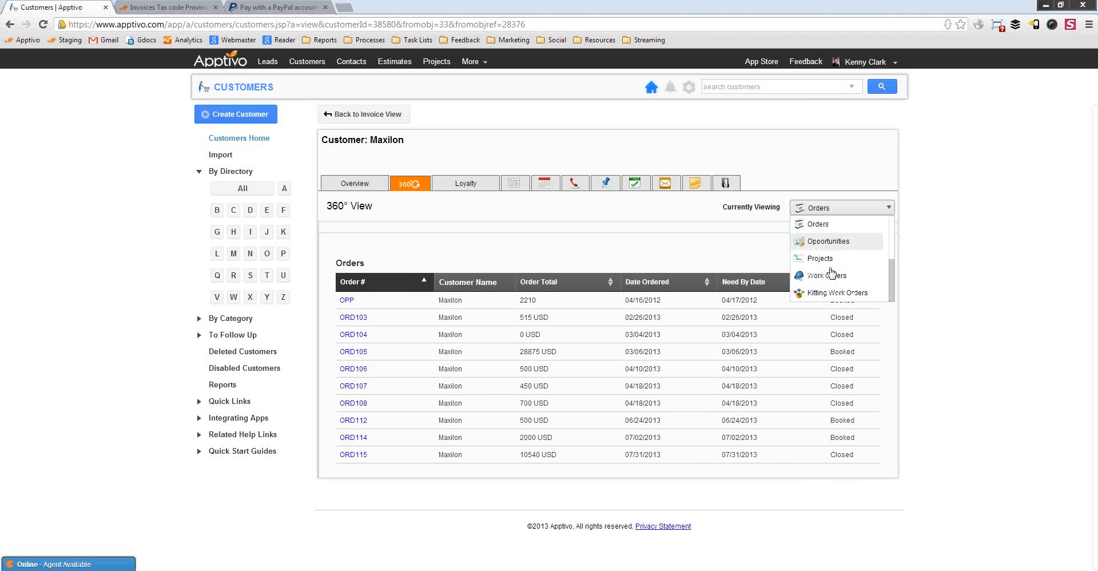
{"action": "scroll", "coordinate": [824, 252], "scroll_direction": "up", "scroll_amount": 2}
Switch Maxilon's 360° view from invoices to its four opportunities, then to its ten orders
{"action": "left_click", "coordinate": [827, 246]}
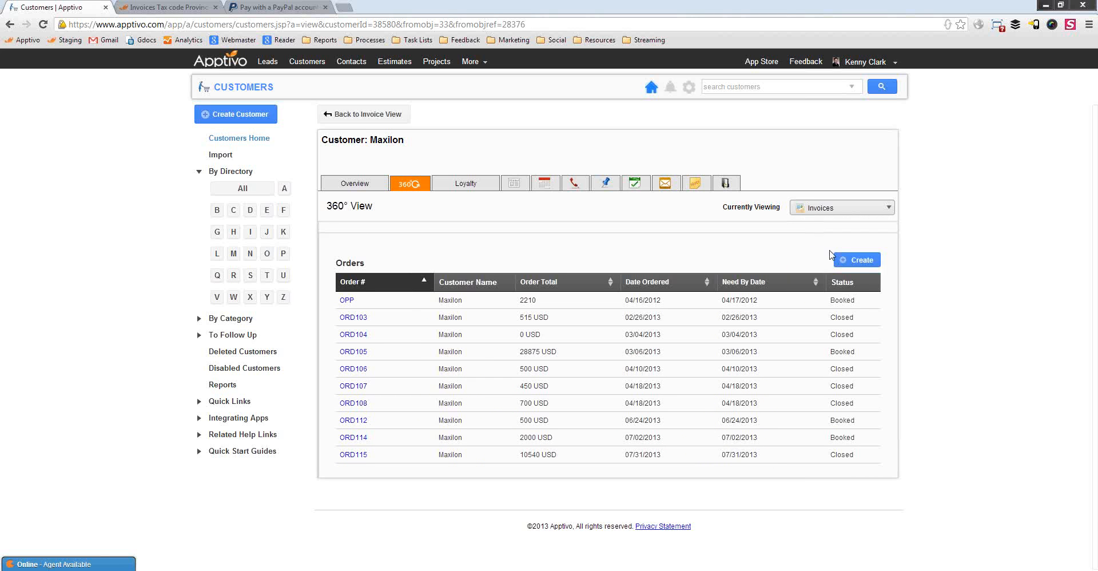
{"action": "left_click", "coordinate": [813, 209]}
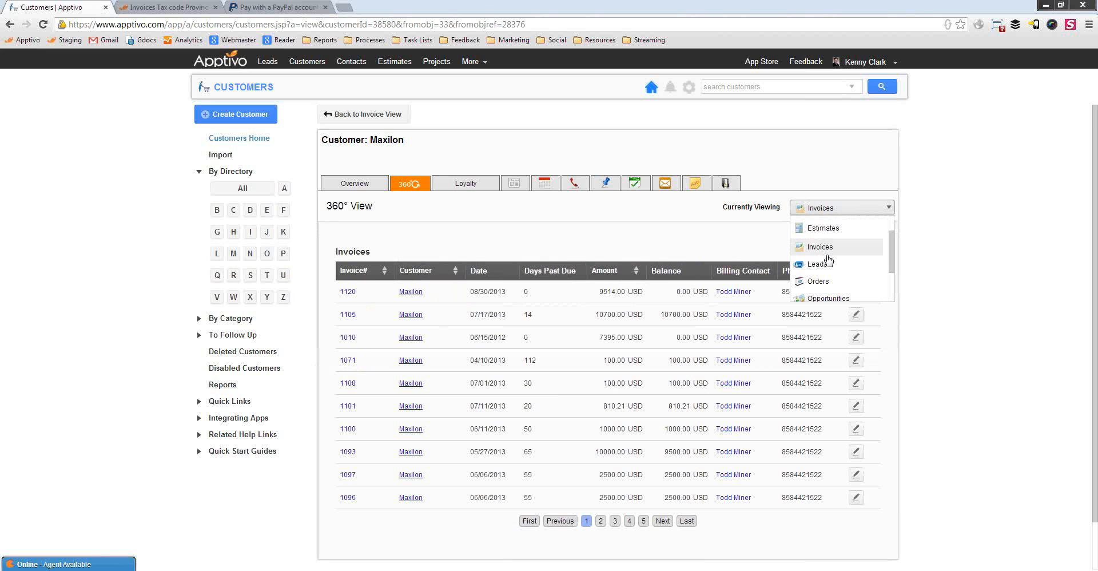
{"action": "scroll", "coordinate": [825, 257], "scroll_direction": "up", "scroll_amount": 2}
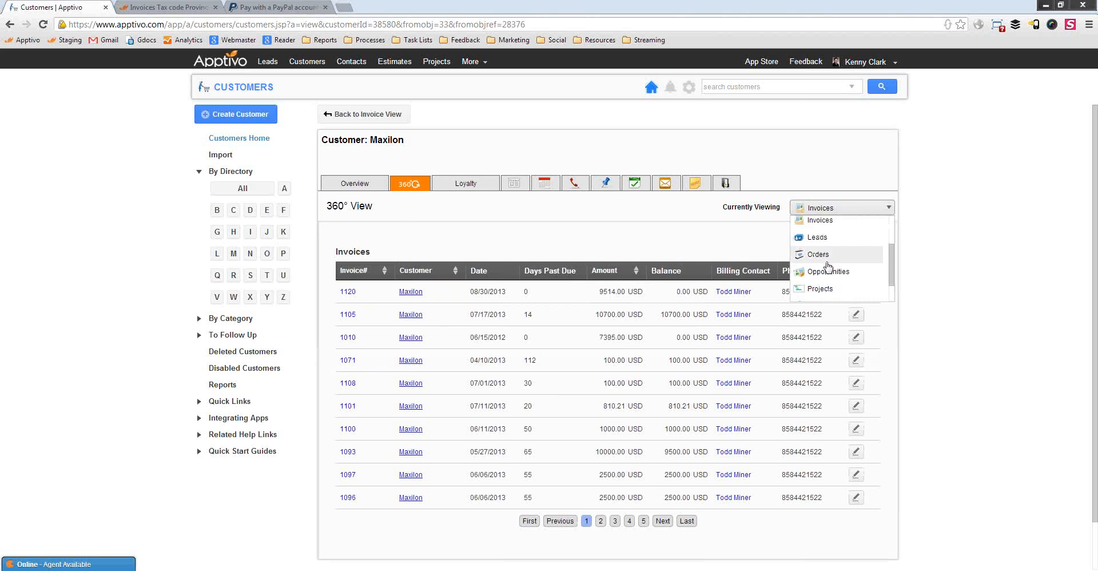
{"action": "scroll", "coordinate": [828, 264], "scroll_direction": "down", "scroll_amount": 2}
{"action": "left_click", "coordinate": [827, 246]}
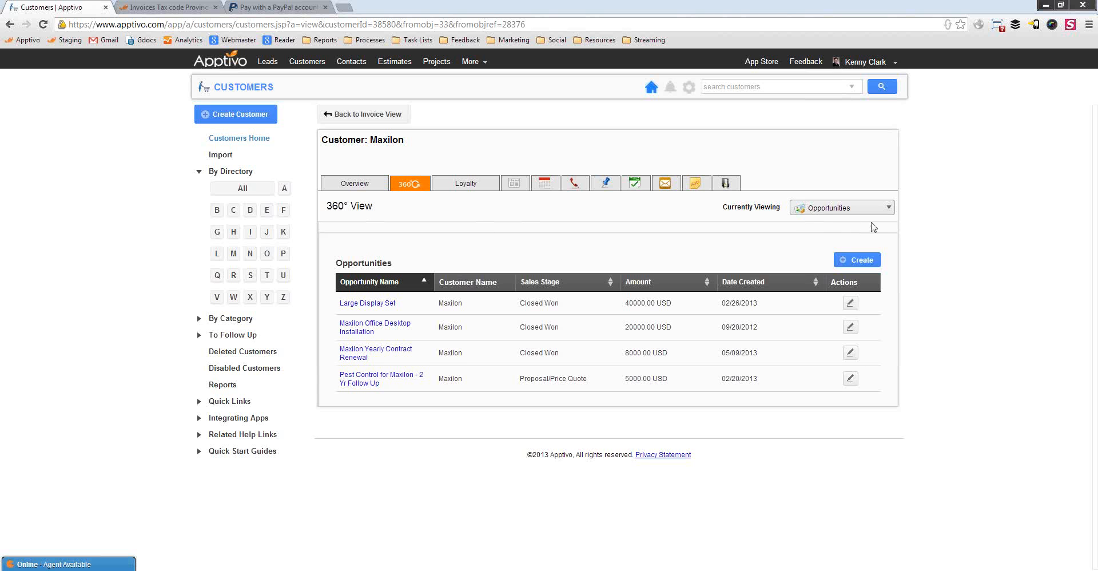
{"action": "left_click", "coordinate": [829, 212]}
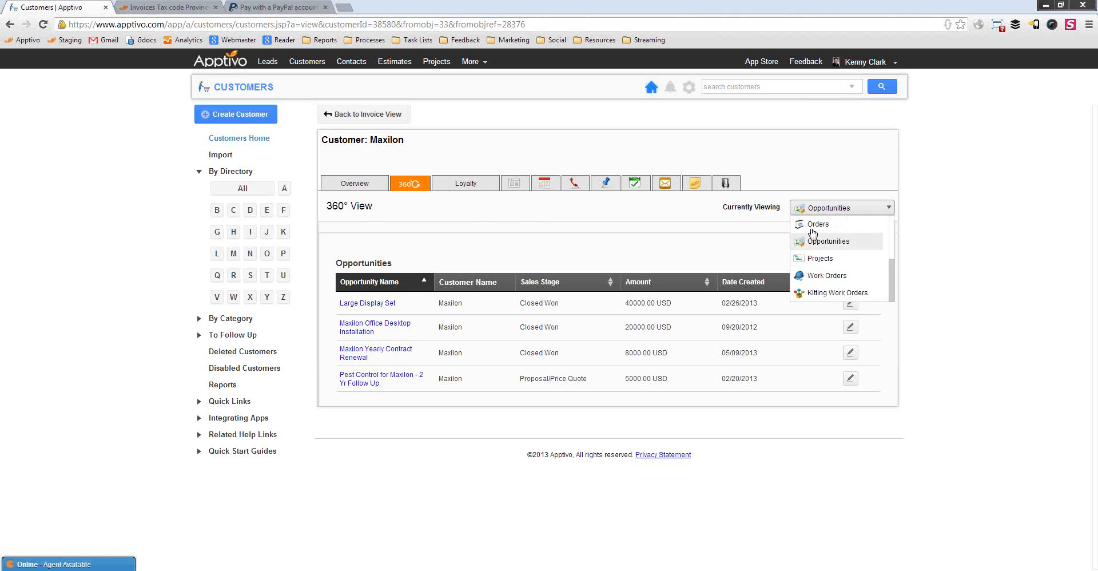
{"action": "left_click", "coordinate": [819, 224]}
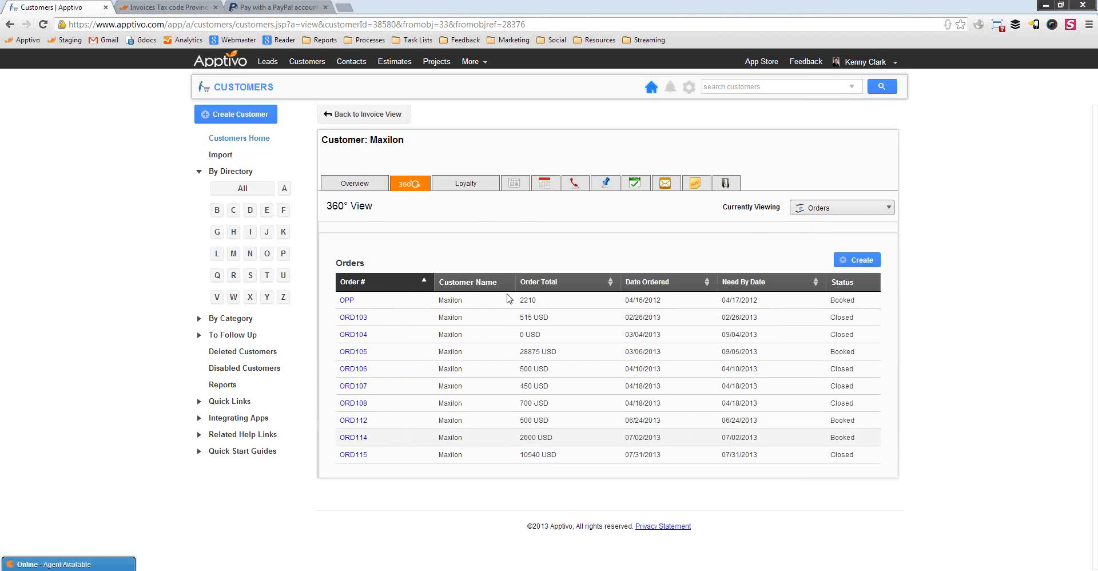
Start a new order with Maxilon as customer, then show PowerPoint's closing Thank You! slide
{"action": "left_click", "coordinate": [855, 260]}
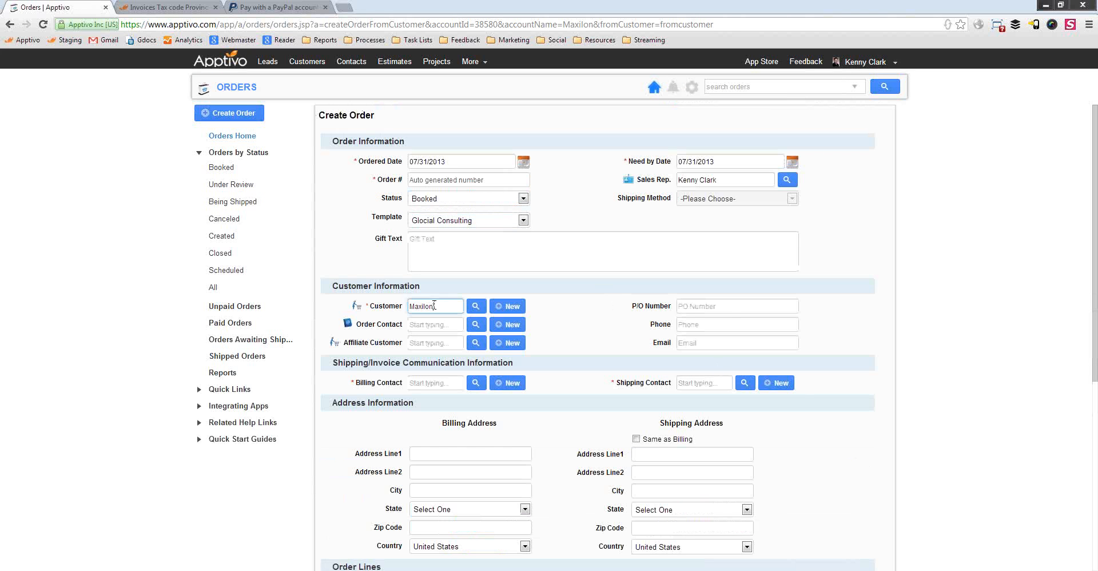
{"action": "left_click", "coordinate": [557, 211]}
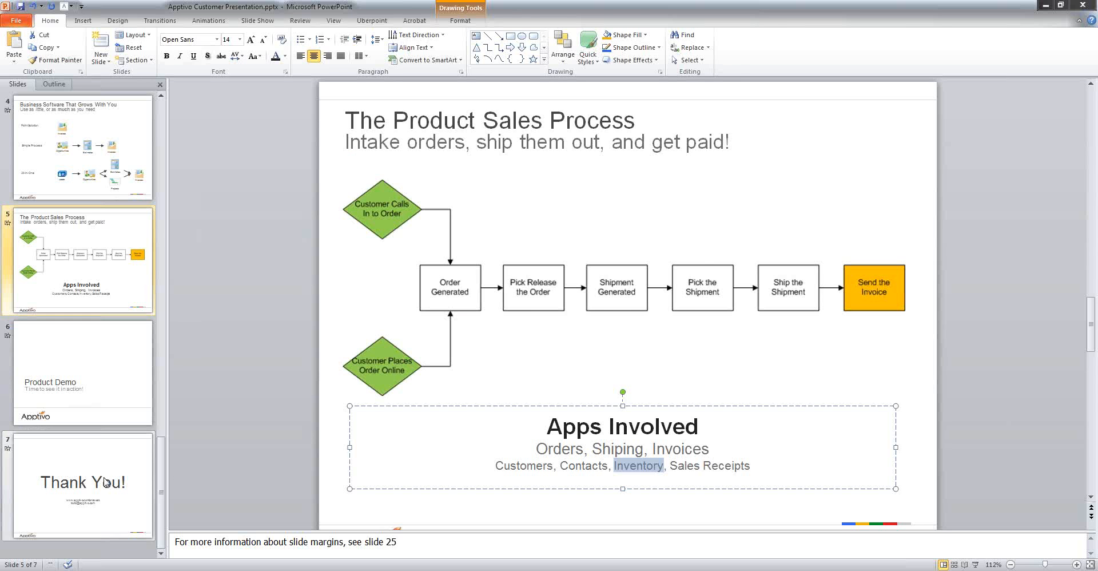
{"action": "left_click", "coordinate": [83, 486]}
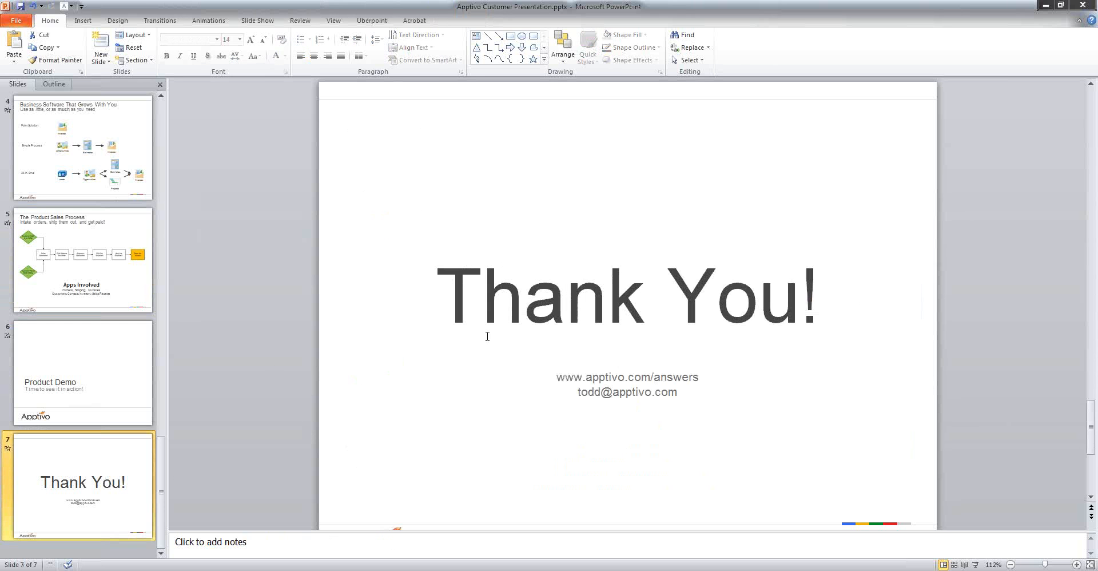
{"action": "left_click", "coordinate": [678, 393]}
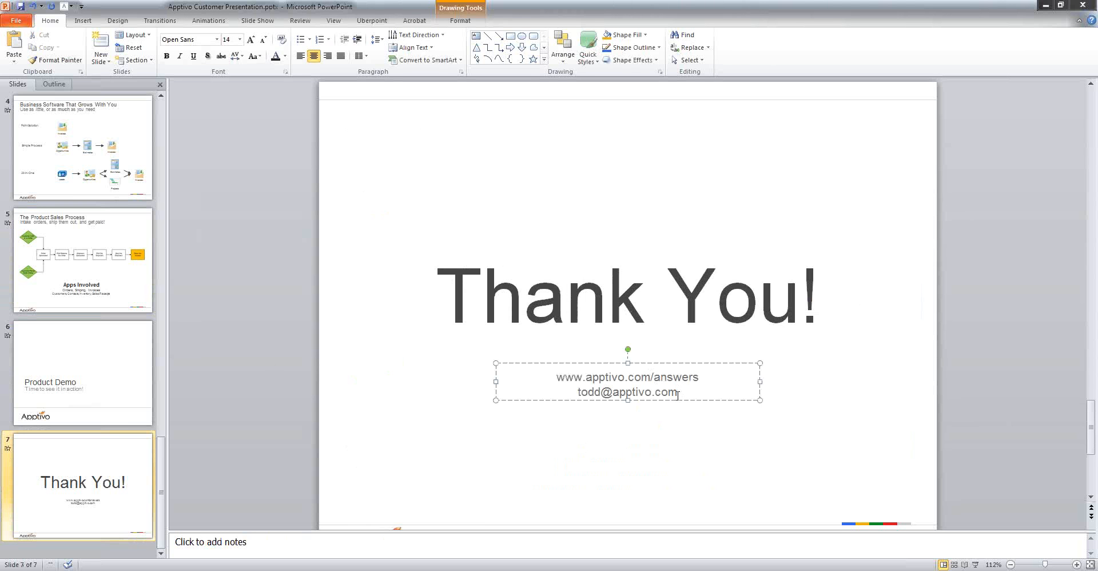
{"action": "left_click_drag", "start_coordinate": [678, 393], "coordinate": [589, 394]}
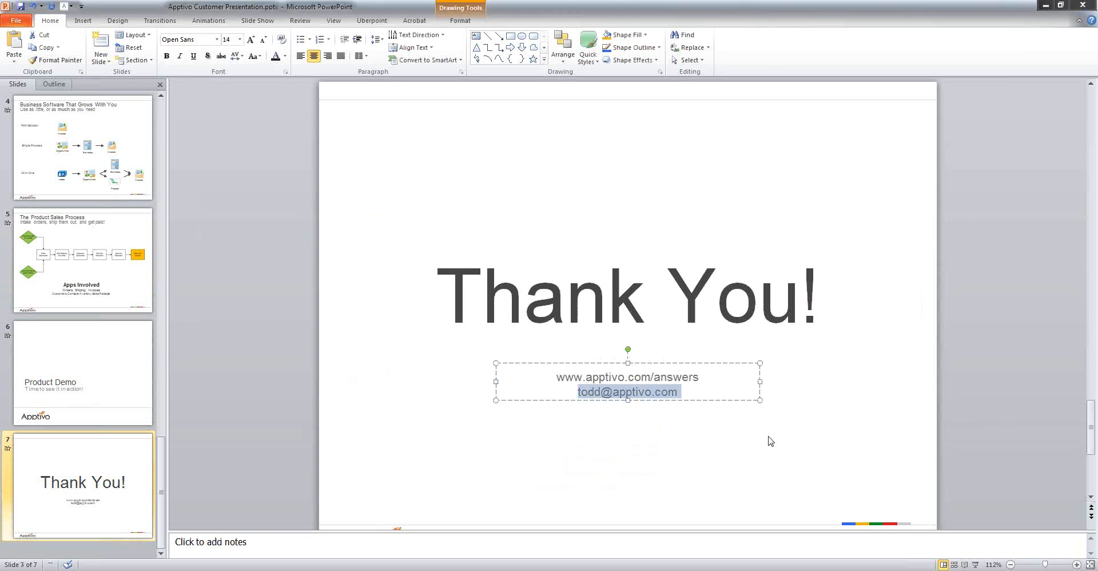
{"action": "left_click", "coordinate": [673, 446]}
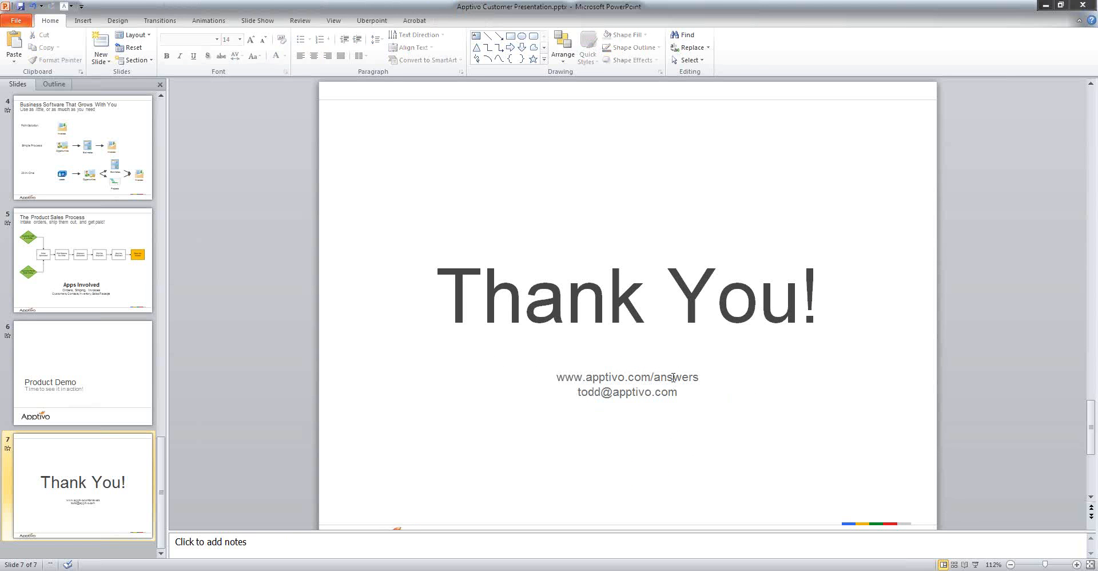
{"action": "left_click", "coordinate": [674, 377]}
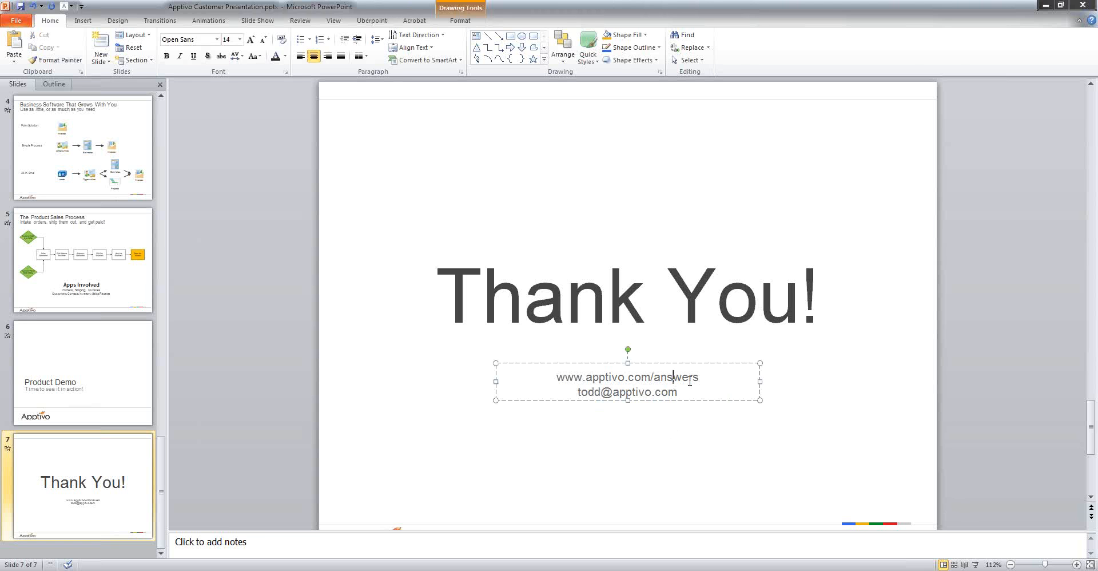
{"action": "left_click_drag", "start_coordinate": [700, 377], "coordinate": [556, 377]}
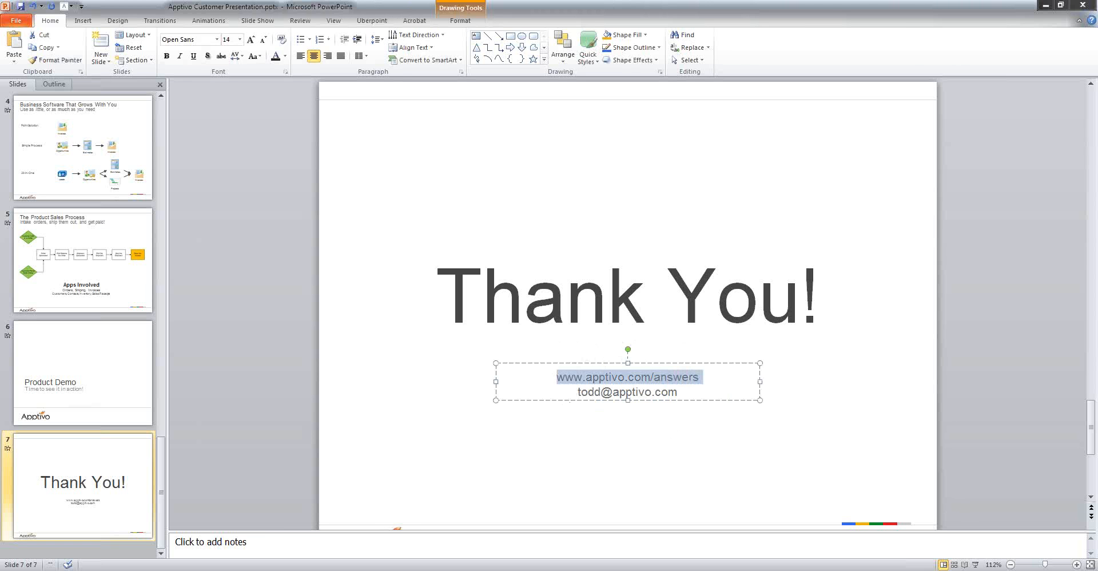
{"action": "key", "text": "ctrl+c"}
{"action": "key", "text": "alt+Tab"}
{"action": "key", "text": "ctrl+t"}
Paste the address and load the Apptivo Answers site
{"action": "key", "text": "ctrl+v"}
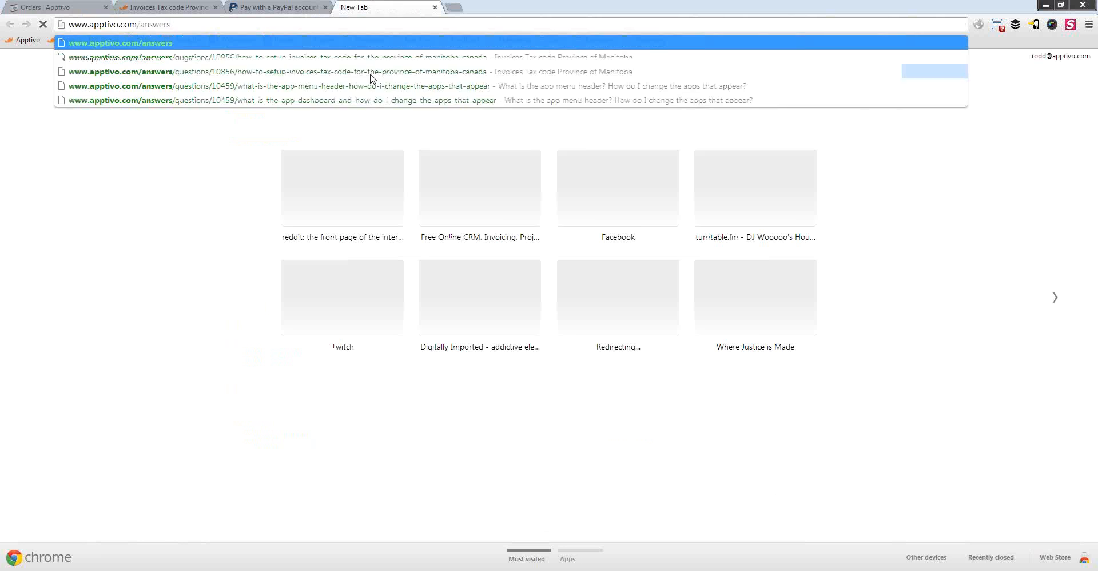
{"action": "key", "text": "Return"}
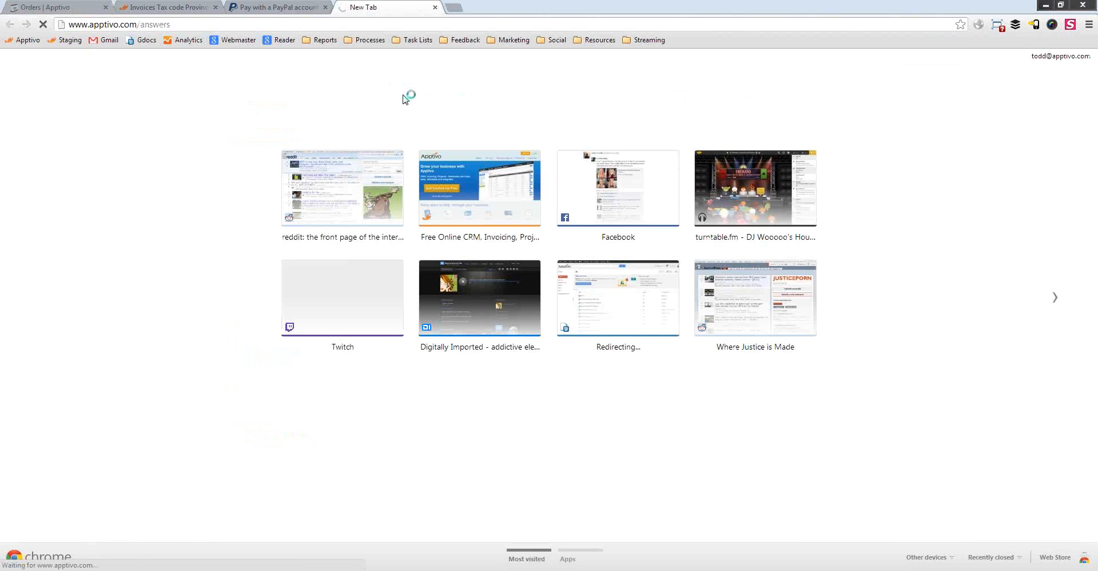
{"action": "scroll", "coordinate": [609, 330], "scroll_direction": "down", "scroll_amount": 1}
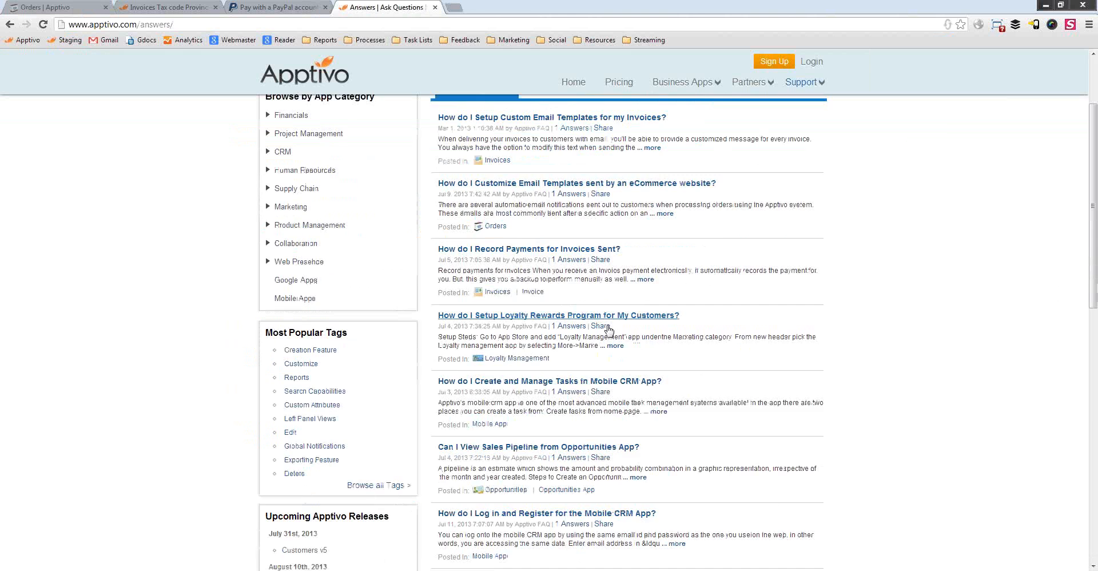
{"action": "scroll", "coordinate": [609, 330], "scroll_direction": "up", "scroll_amount": 1}
Search Apptivo Answers for 'product sales process' and review the results
{"action": "left_click", "coordinate": [597, 112]}
{"action": "type", "text": "p"}
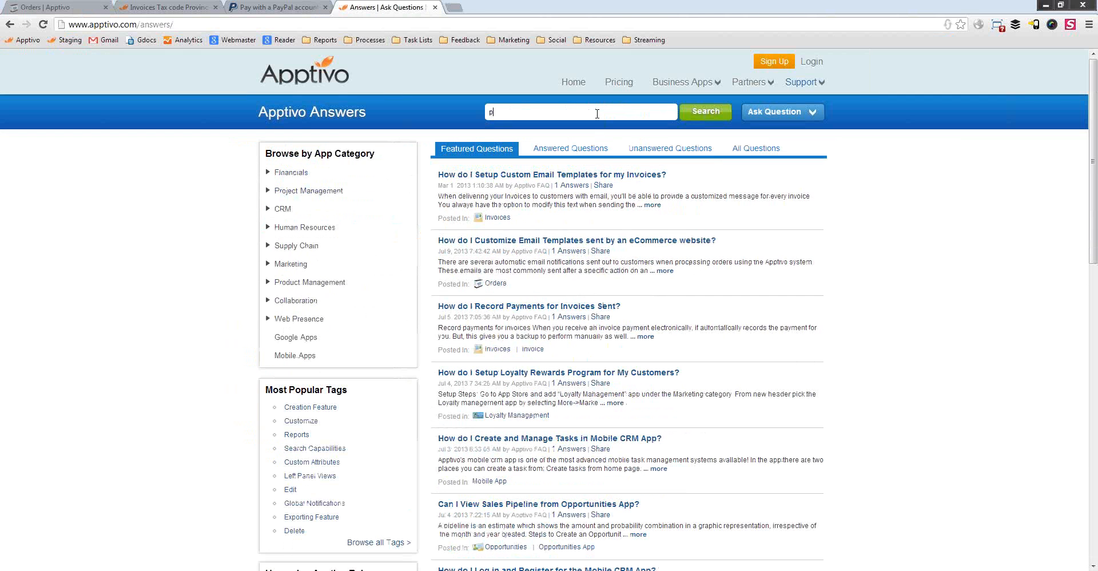
{"action": "type", "text": "roduct sales proces"}
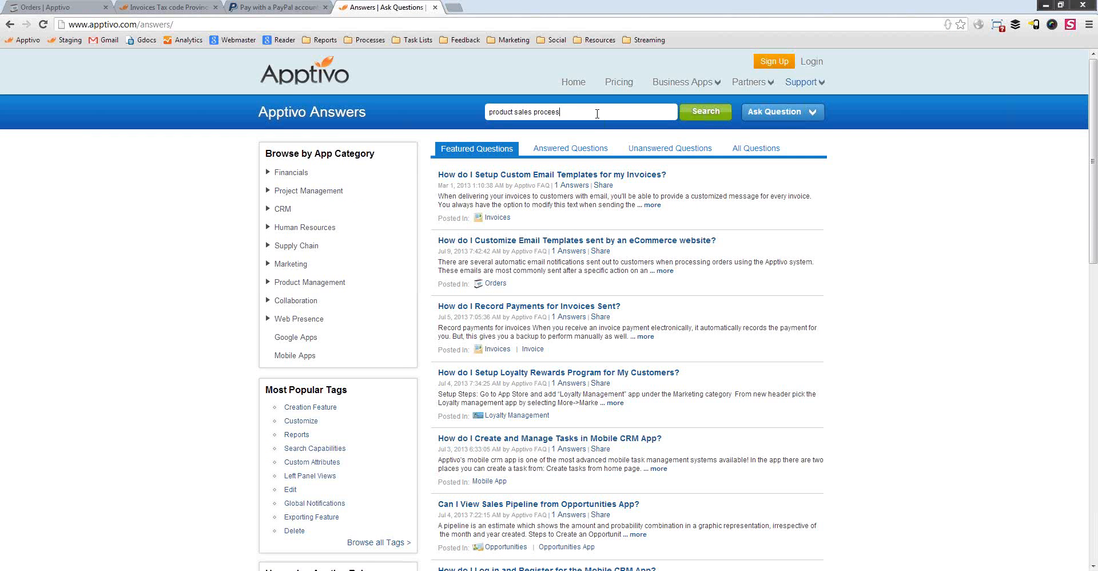
{"action": "key", "text": "Return"}
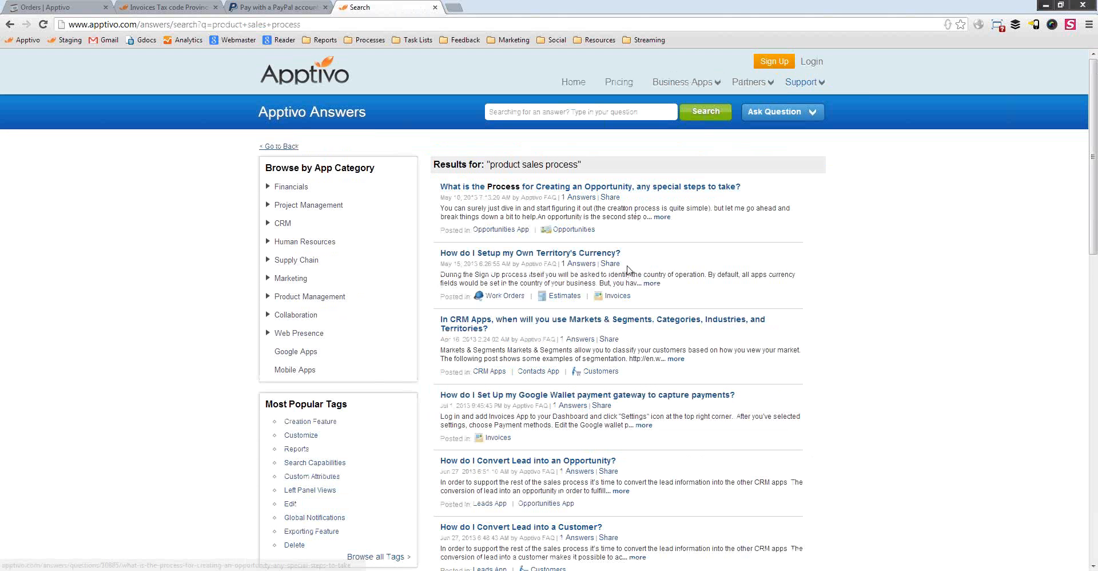
{"action": "scroll", "coordinate": [629, 350], "scroll_direction": "down", "scroll_amount": 12}
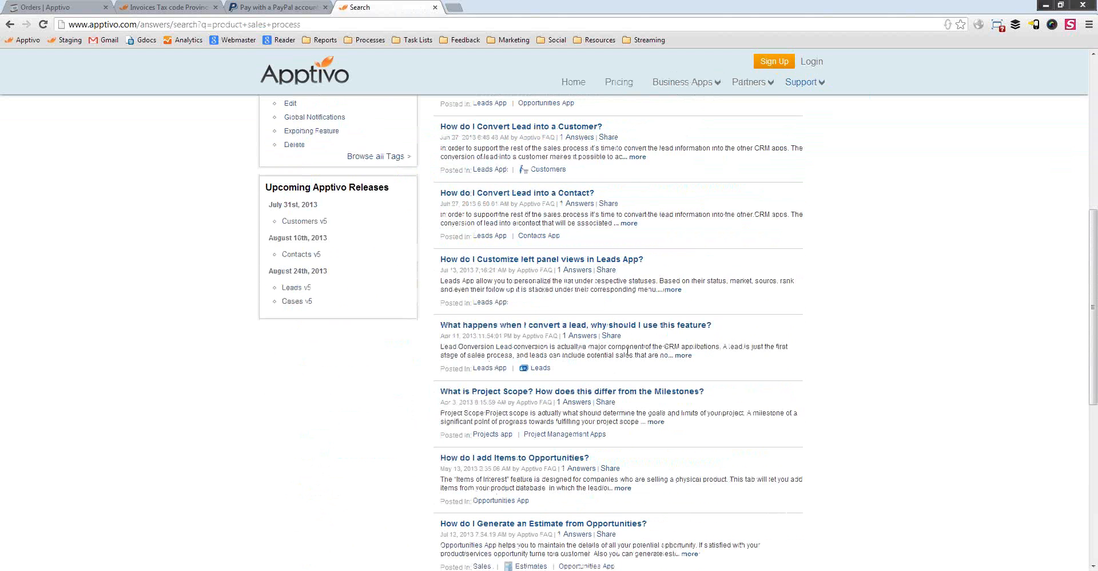
{"action": "left_click", "coordinate": [372, 23]}
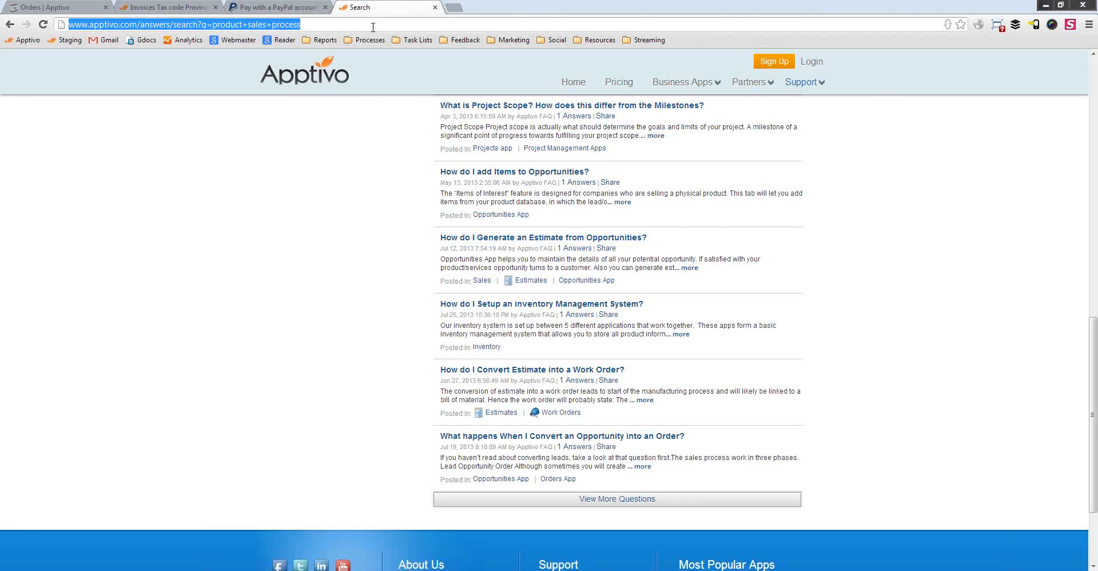
Web-search 'implementing a product sales process with apptivo', open the Apptivo blog article, return to Create Order
{"action": "type", "text": "impl"}
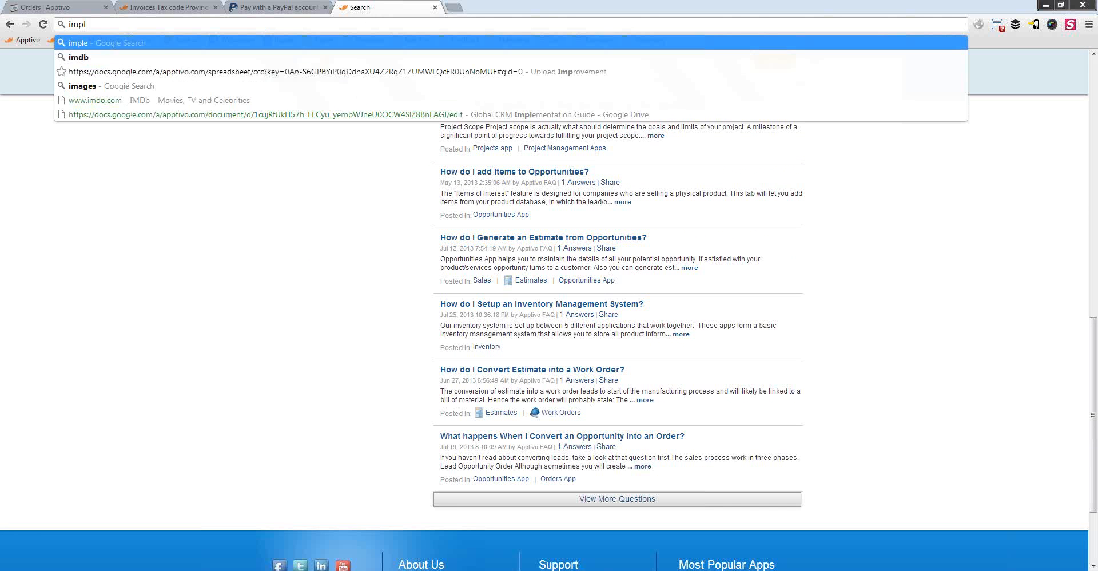
{"action": "type", "text": "ementing a product s"}
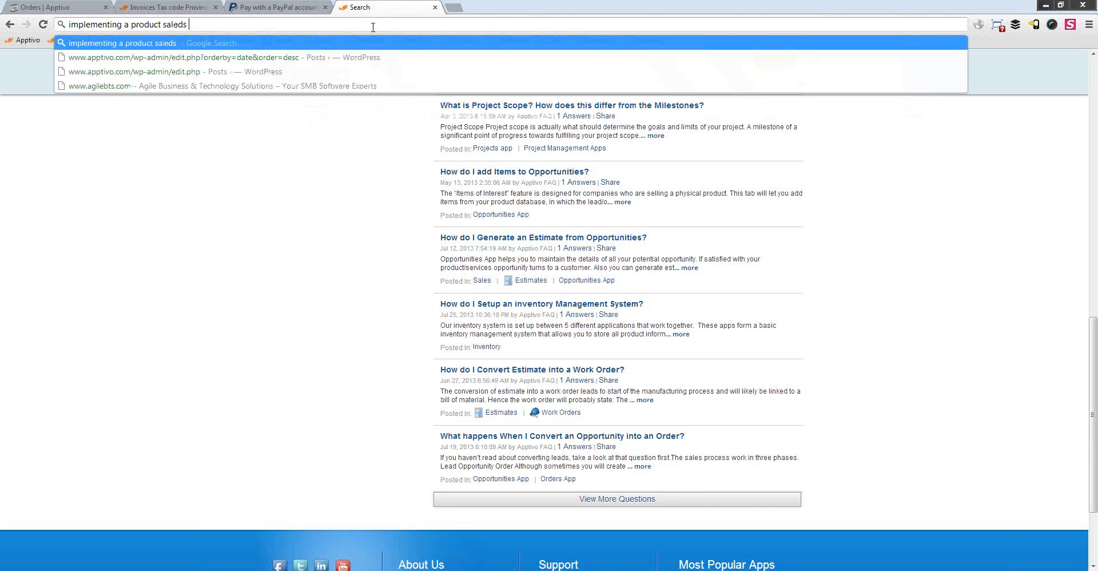
{"action": "type", "text": "ales process with apptivo"}
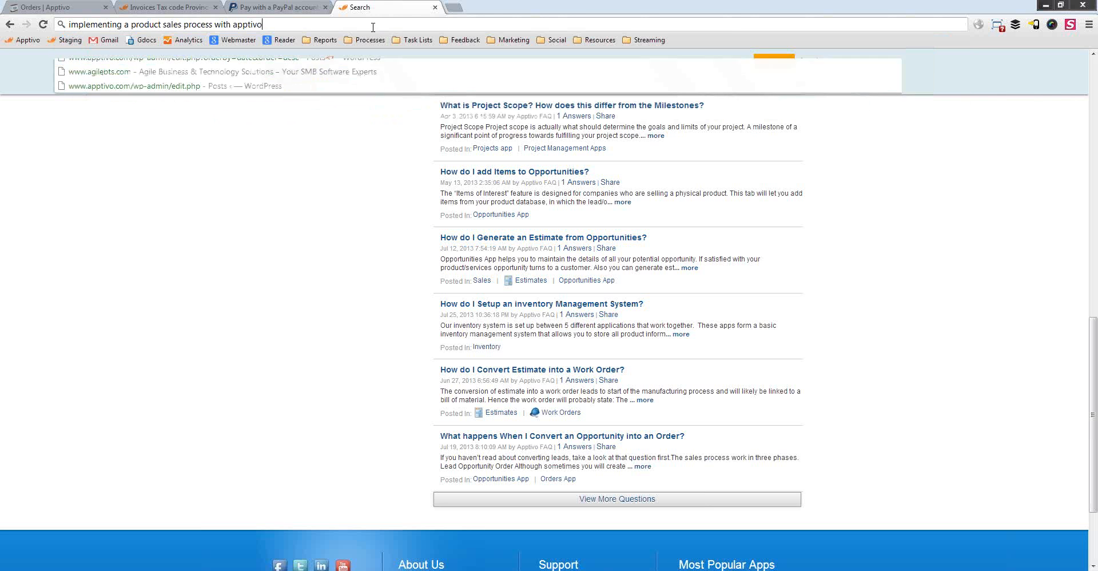
{"action": "key", "text": "Return"}
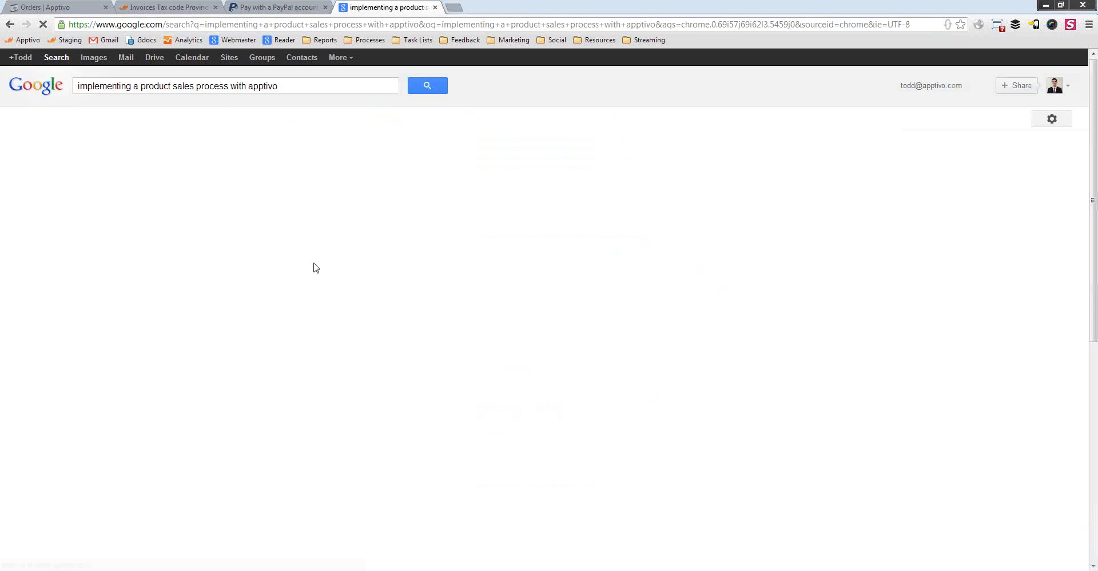
{"action": "left_click", "coordinate": [247, 147]}
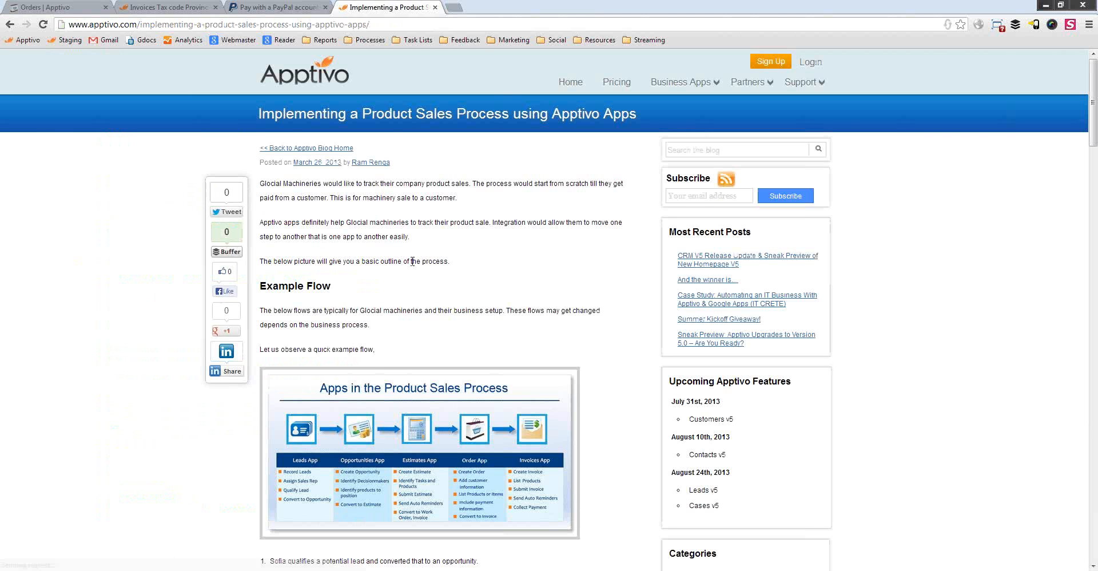
{"action": "scroll", "coordinate": [458, 275], "scroll_direction": "down", "scroll_amount": 2}
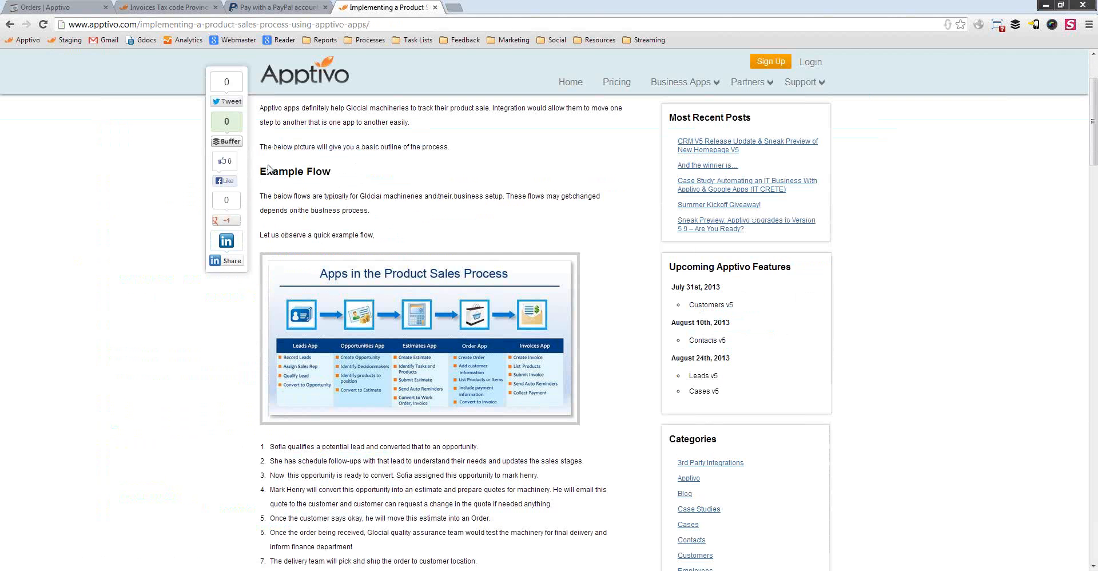
{"action": "left_click", "coordinate": [60, 6]}
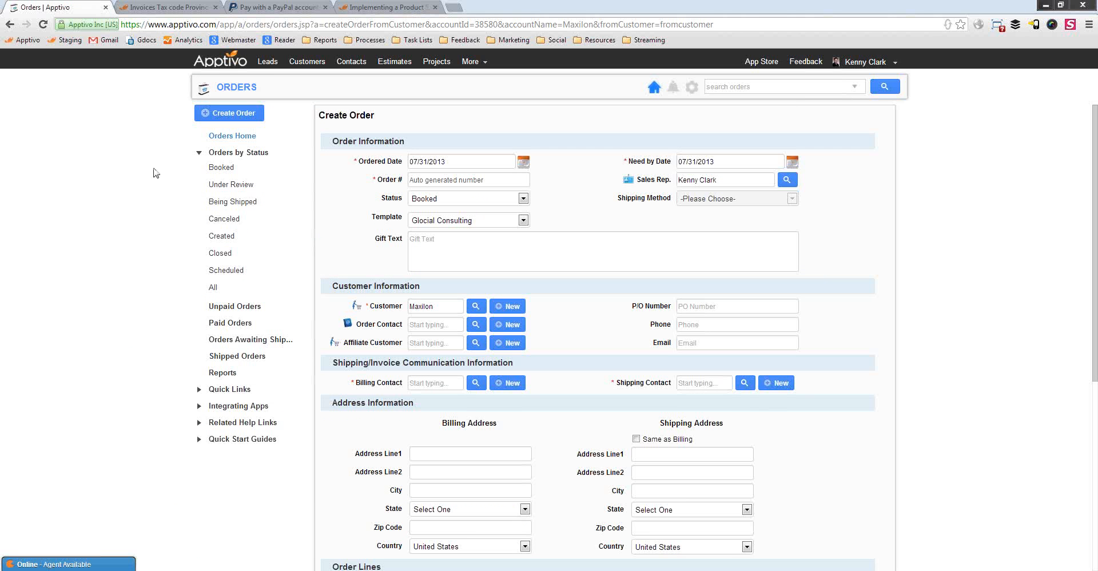
Expand the live support chat and list the eight unpaid orders, ORD114 through ORD101
{"action": "left_click", "coordinate": [81, 565]}
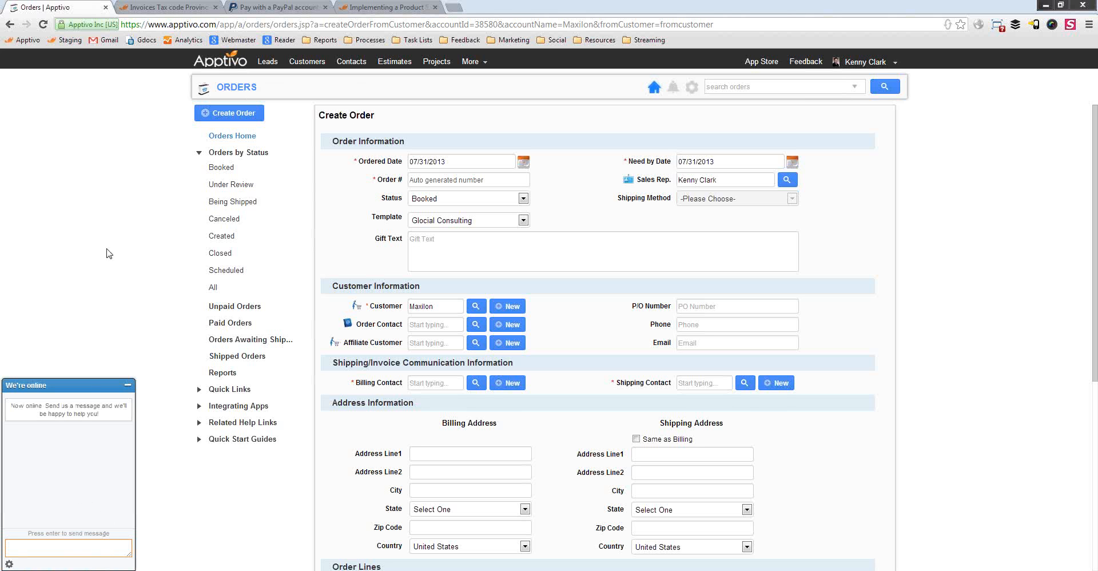
{"action": "left_click", "coordinate": [153, 303]}
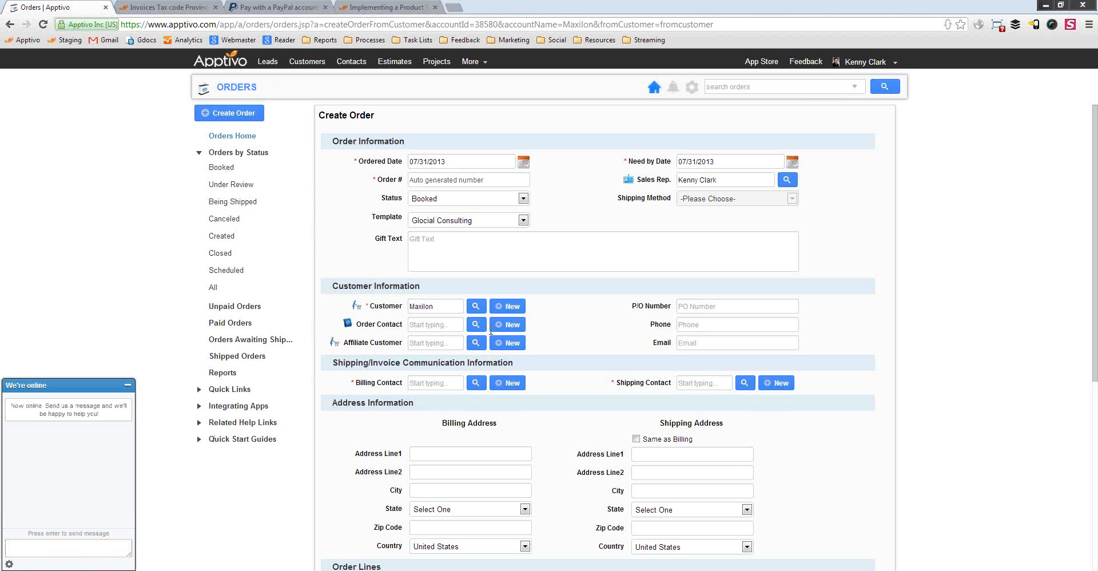
{"action": "left_click", "coordinate": [217, 308]}
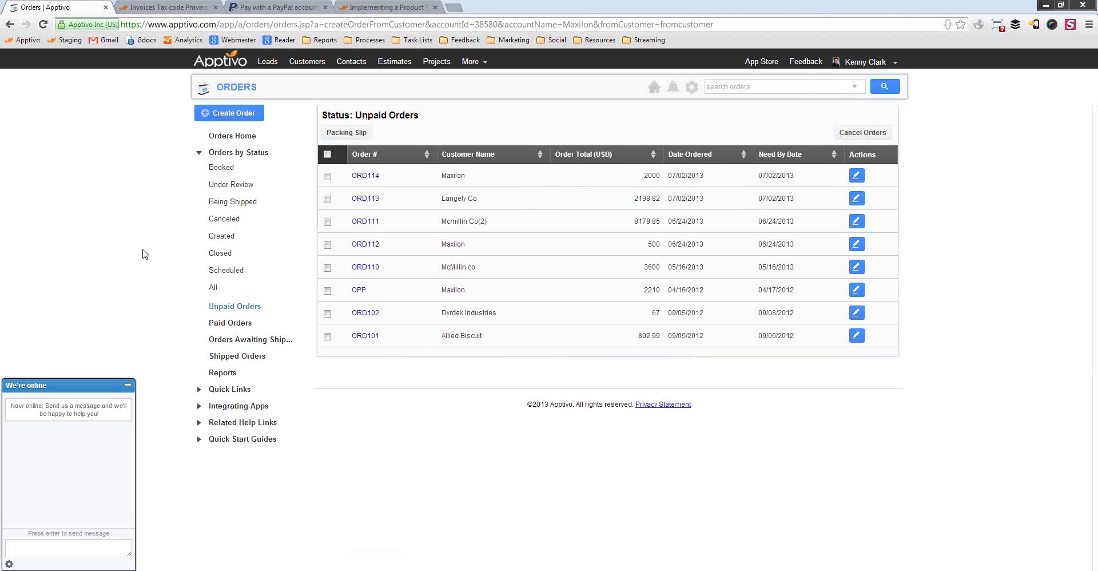